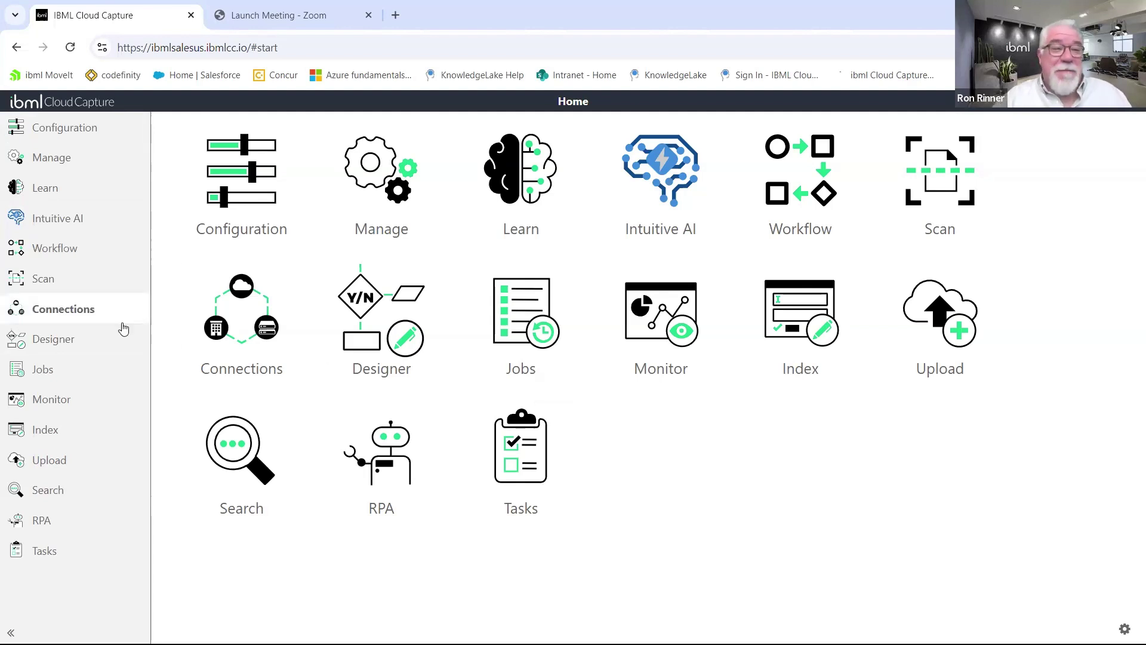
Open the content types of the Content Services Connector destination.
left_click(45, 317)
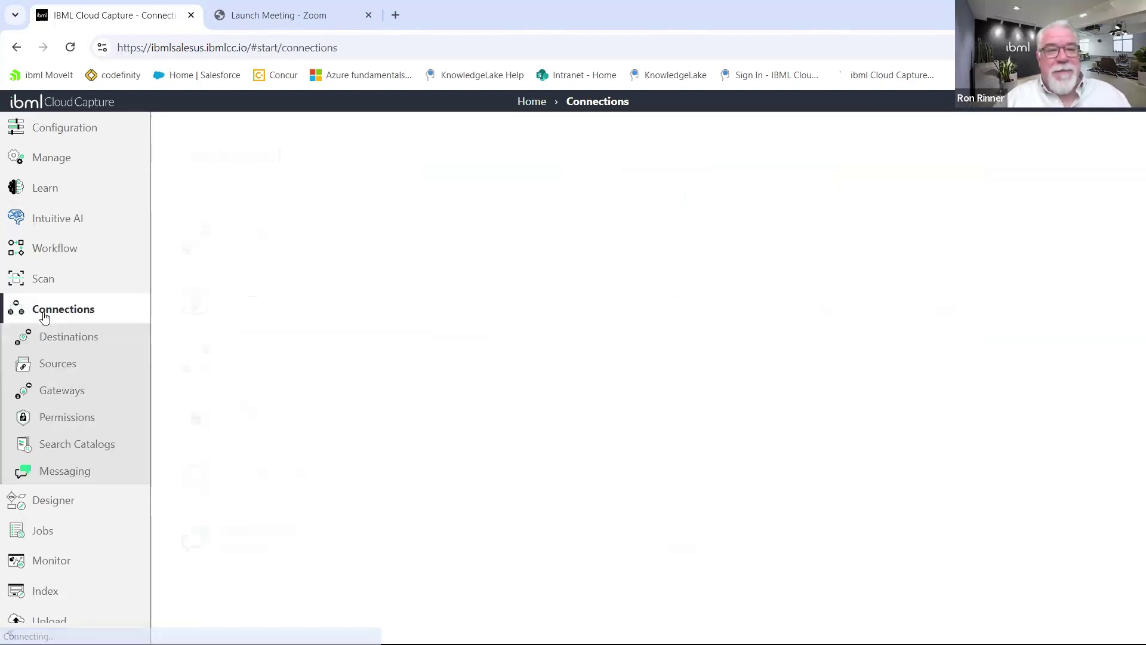
left_click(257, 243)
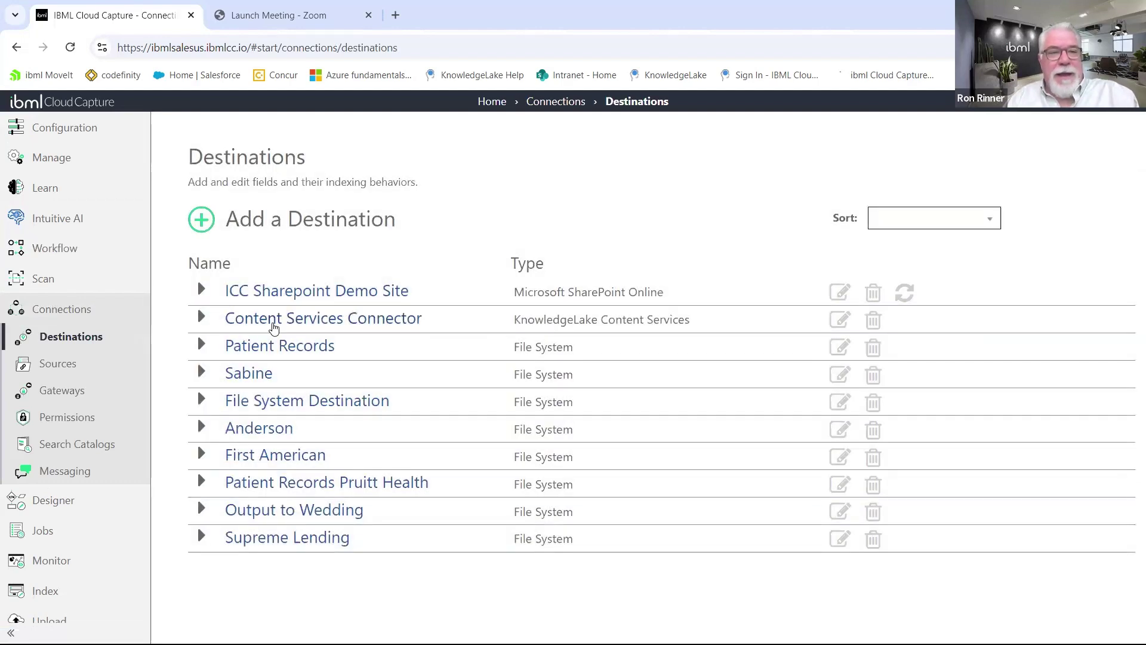
left_click(270, 327)
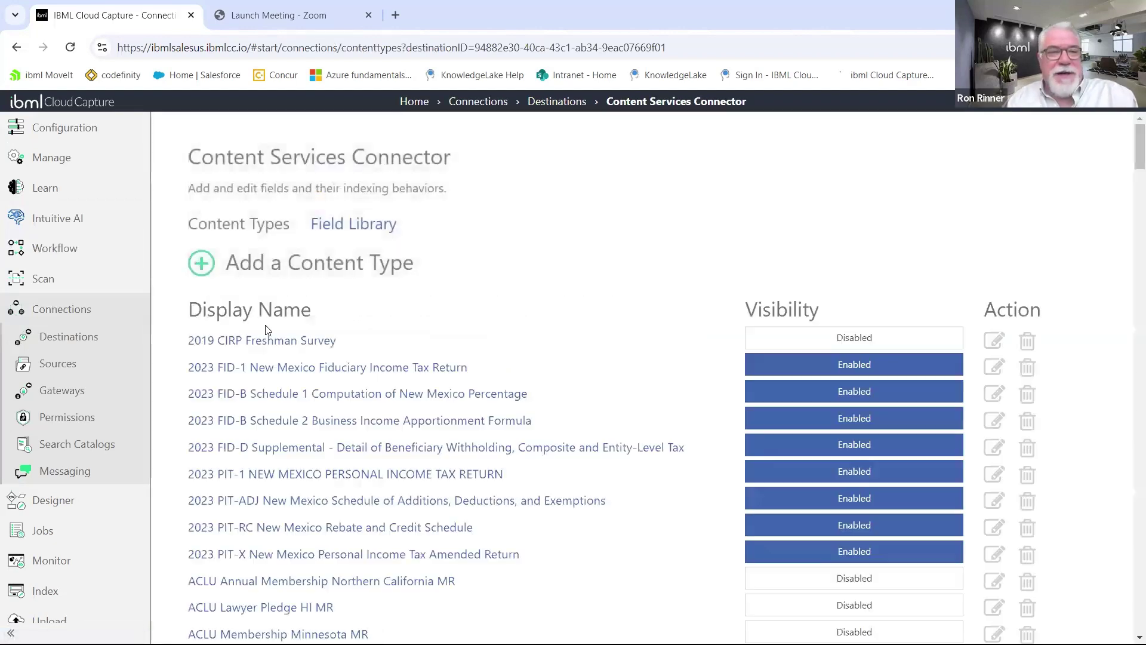
Create a content type with the ID and display name AP Invoice Demo, choosing to configure its fields now.
left_click(200, 265)
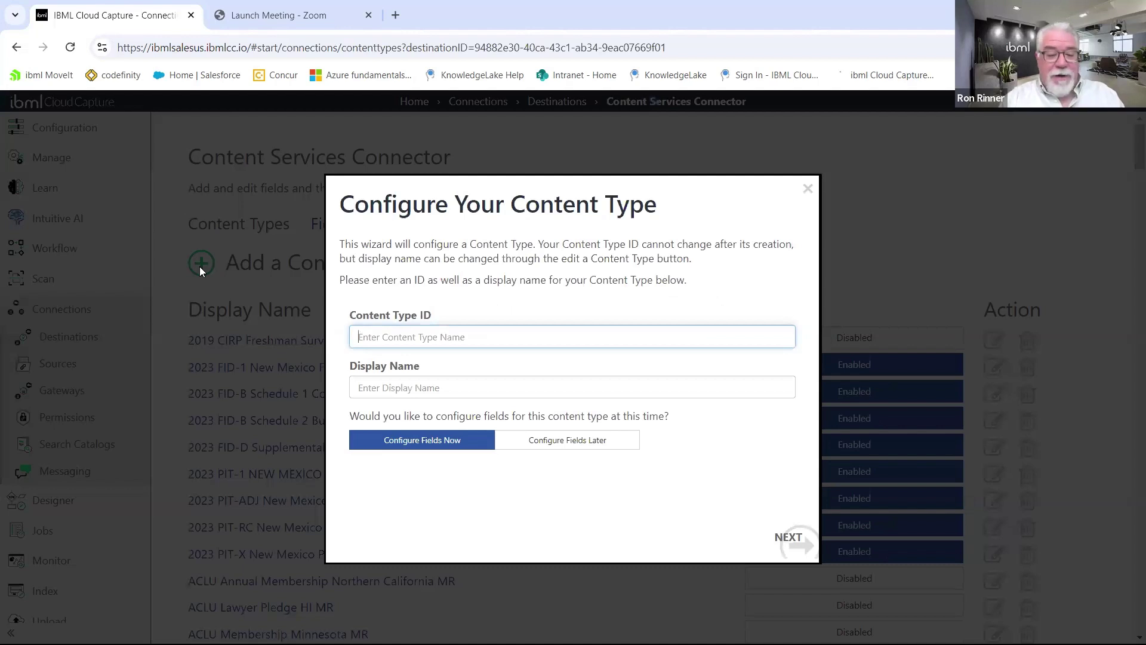
type("AP ")
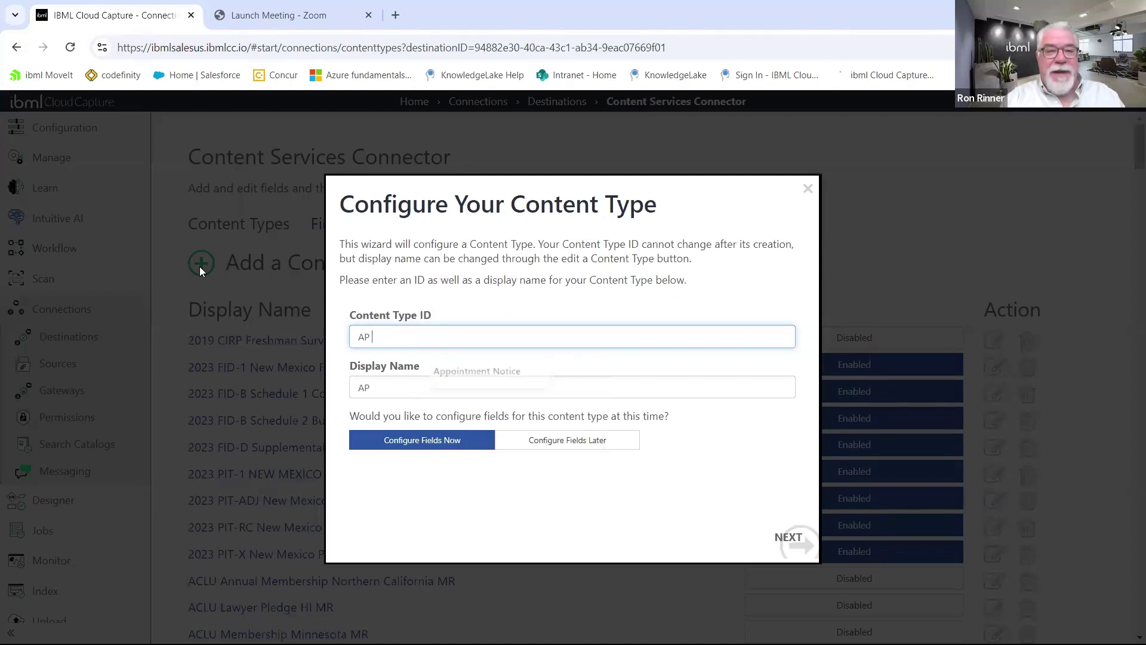
type("In")
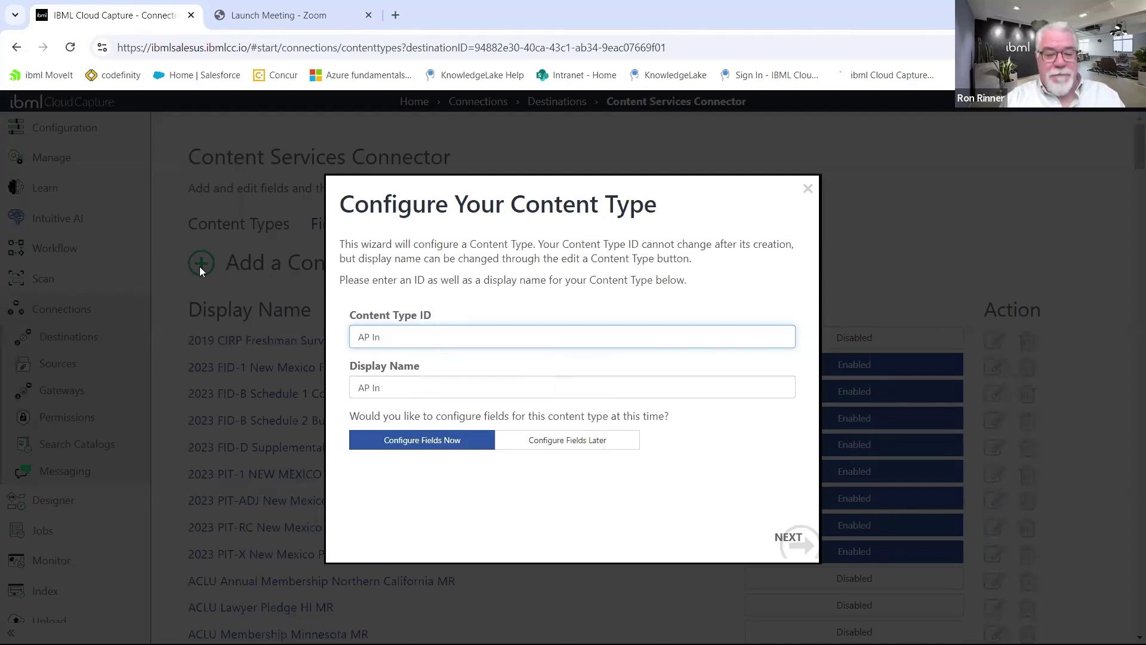
type("voice")
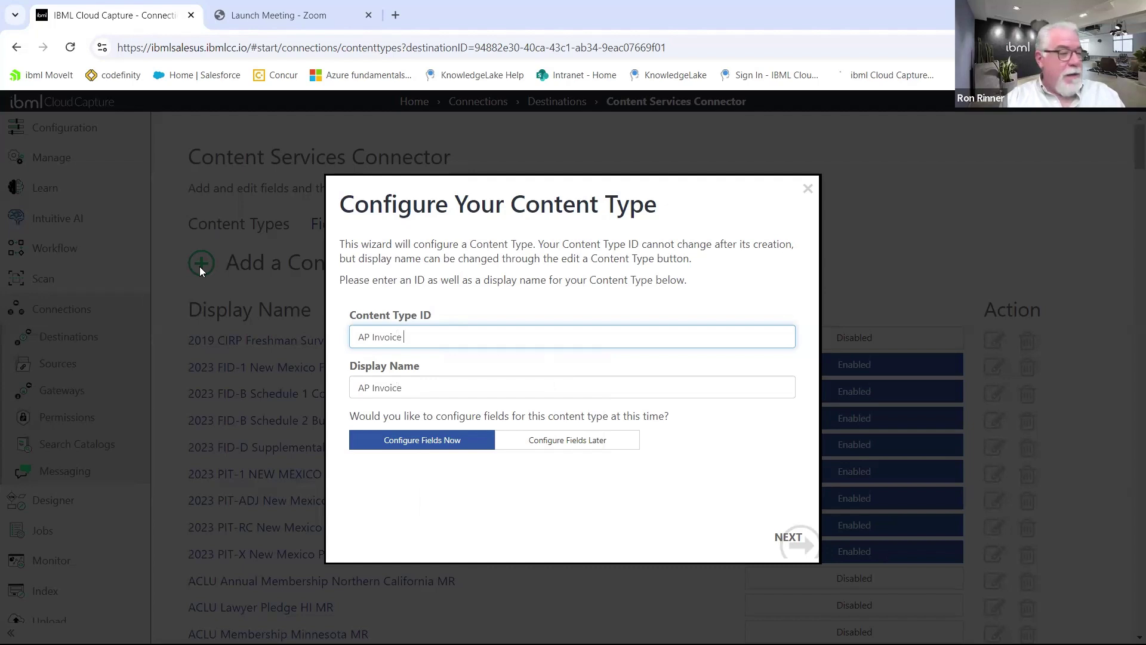
type(" Demo")
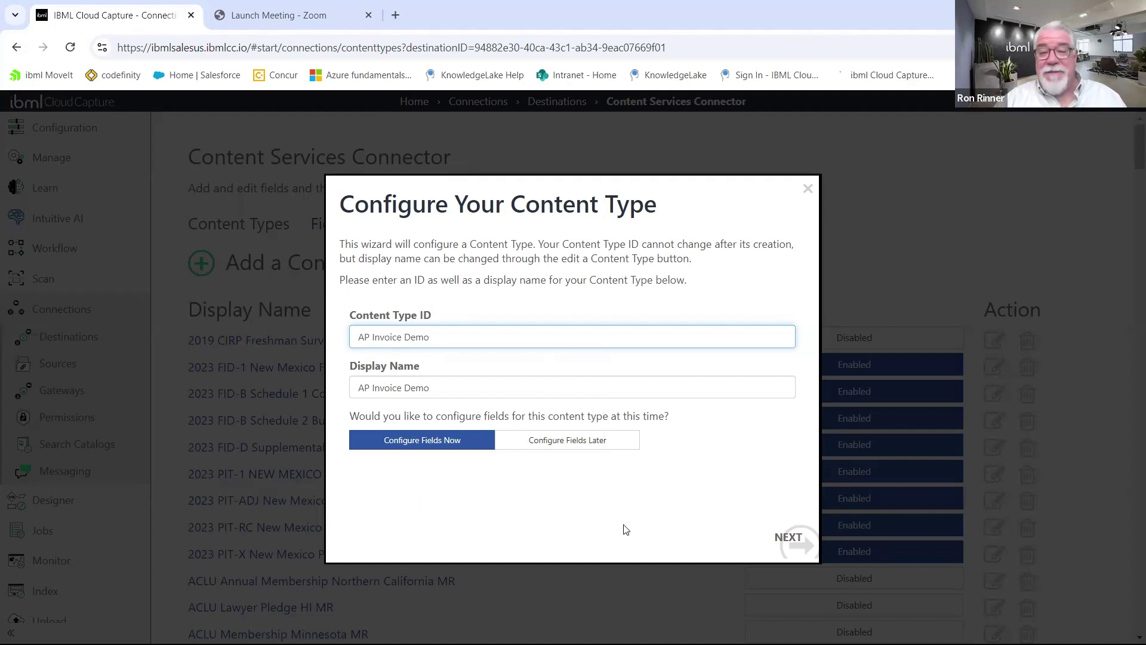
left_click(793, 542)
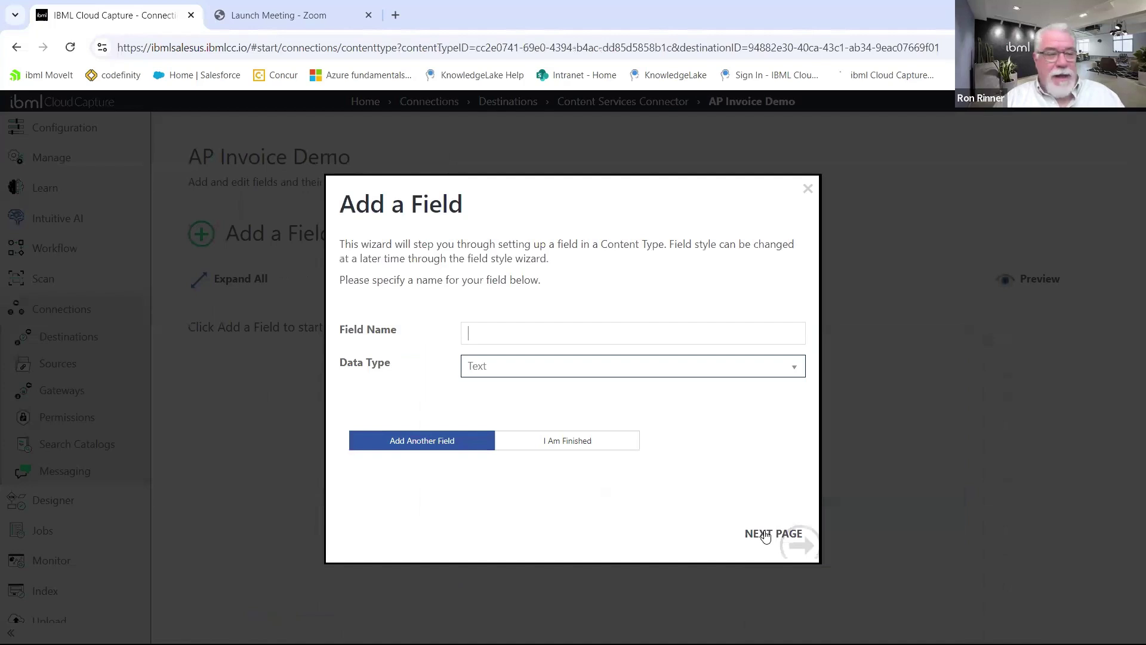
Add the text fields Vendor Name and Invoice Number to the AP Invoice Demo content type.
type("V")
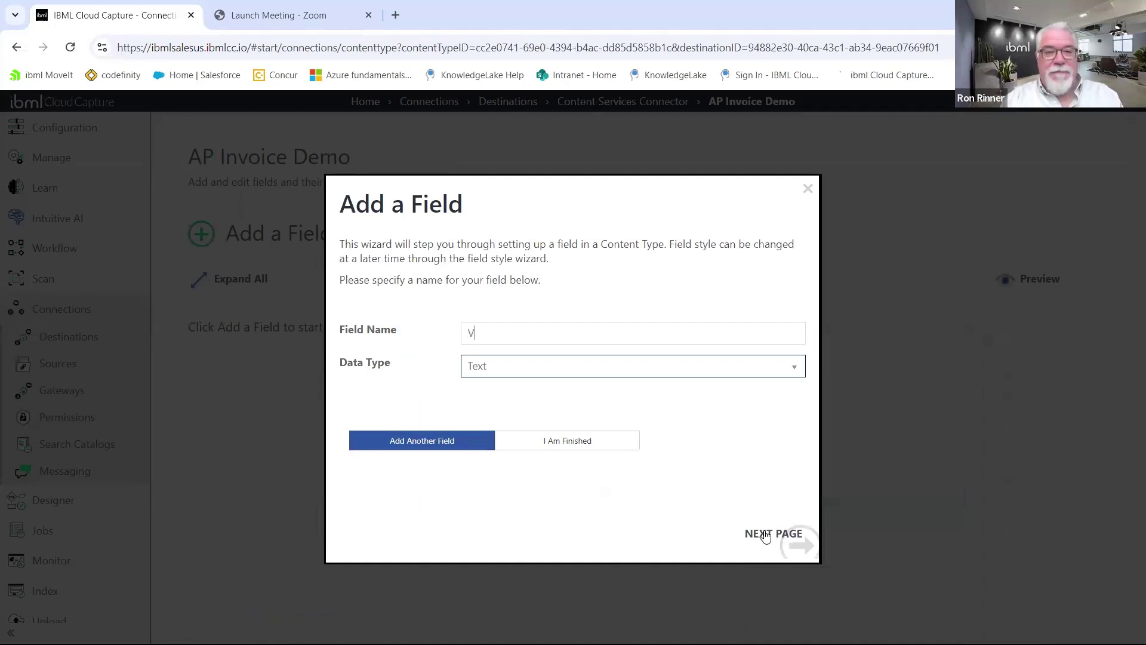
type("endor Name")
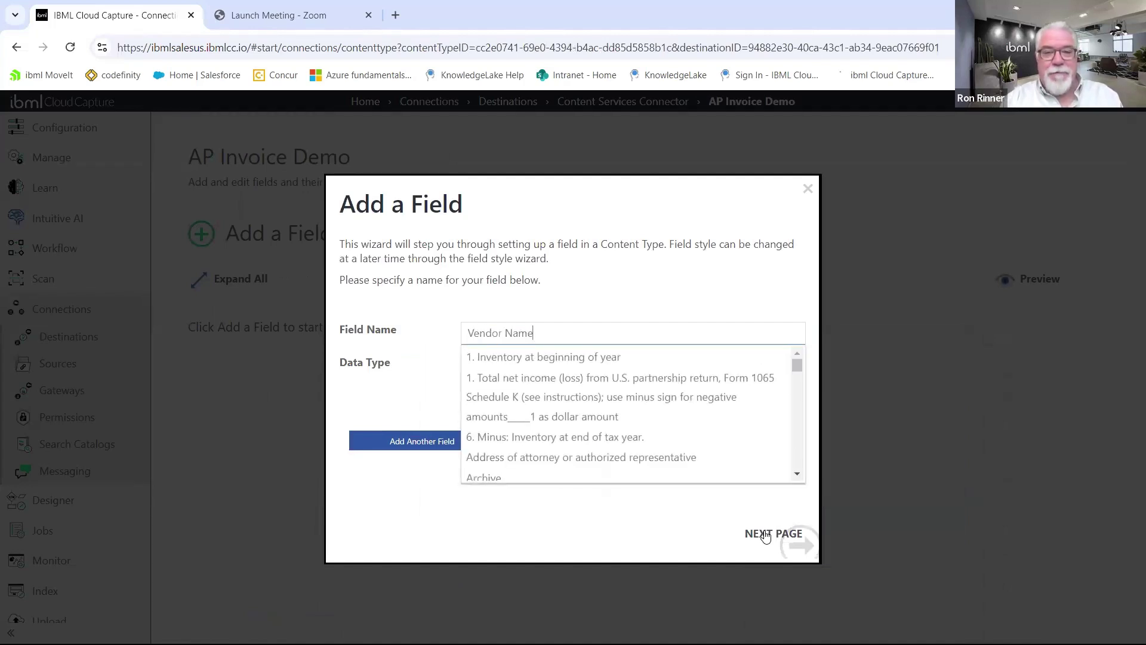
left_click(765, 537)
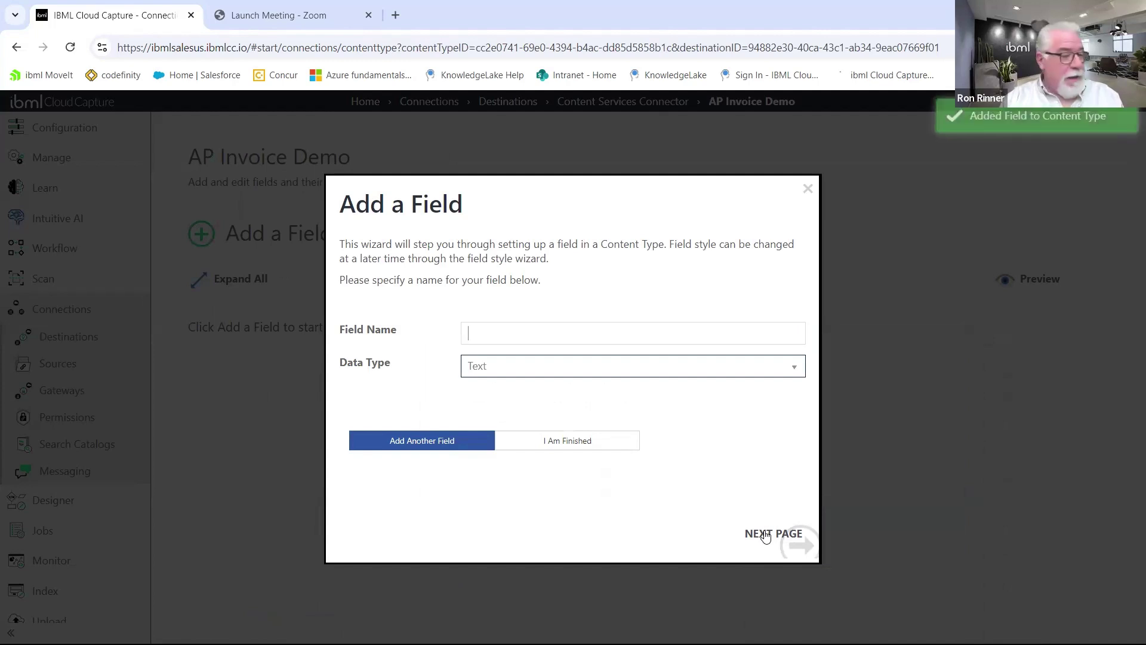
type("Inv")
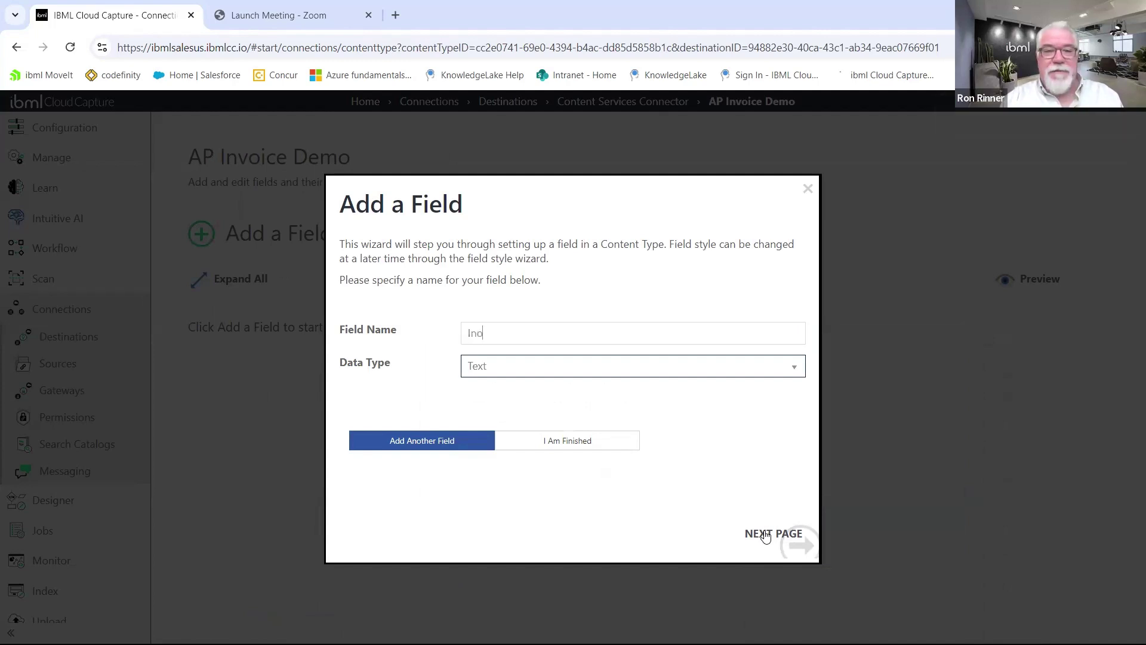
type("oice Nu")
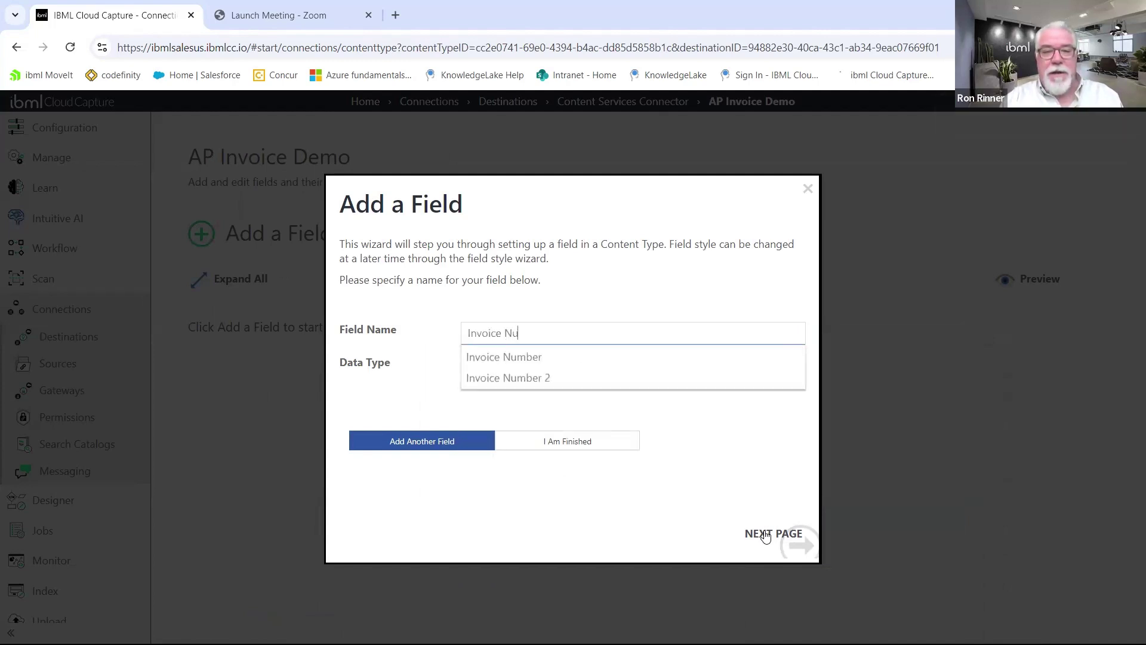
type("mber")
left_click(766, 537)
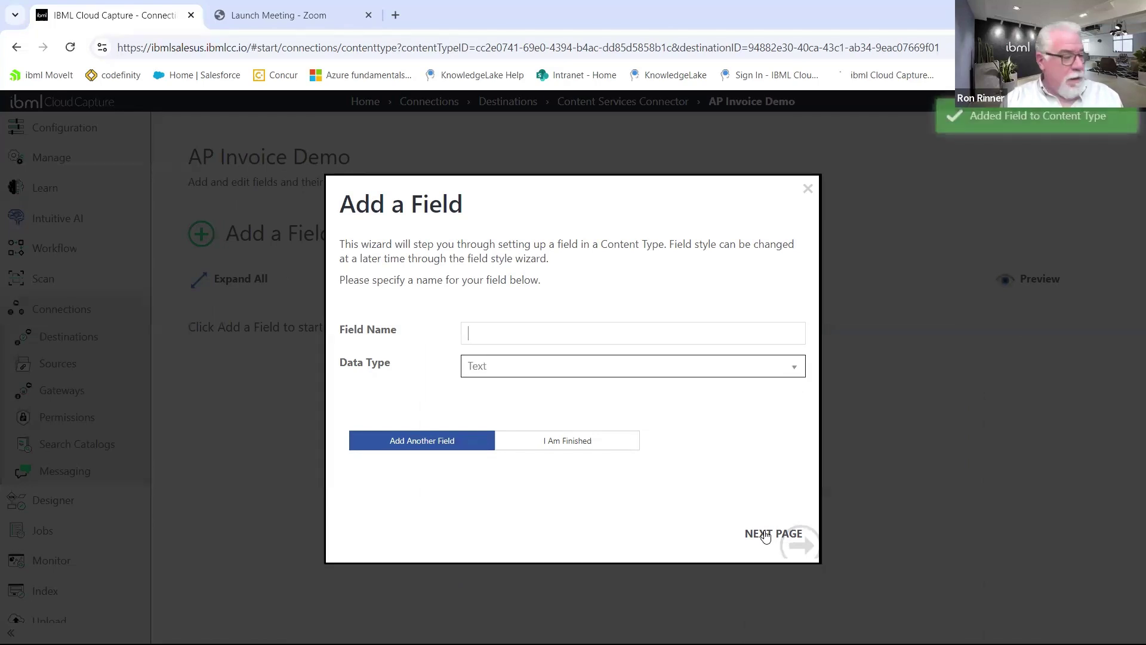
Add the text fields Invoice Date and Payment Terms to the AP Invoice Demo content type.
type("Invoic")
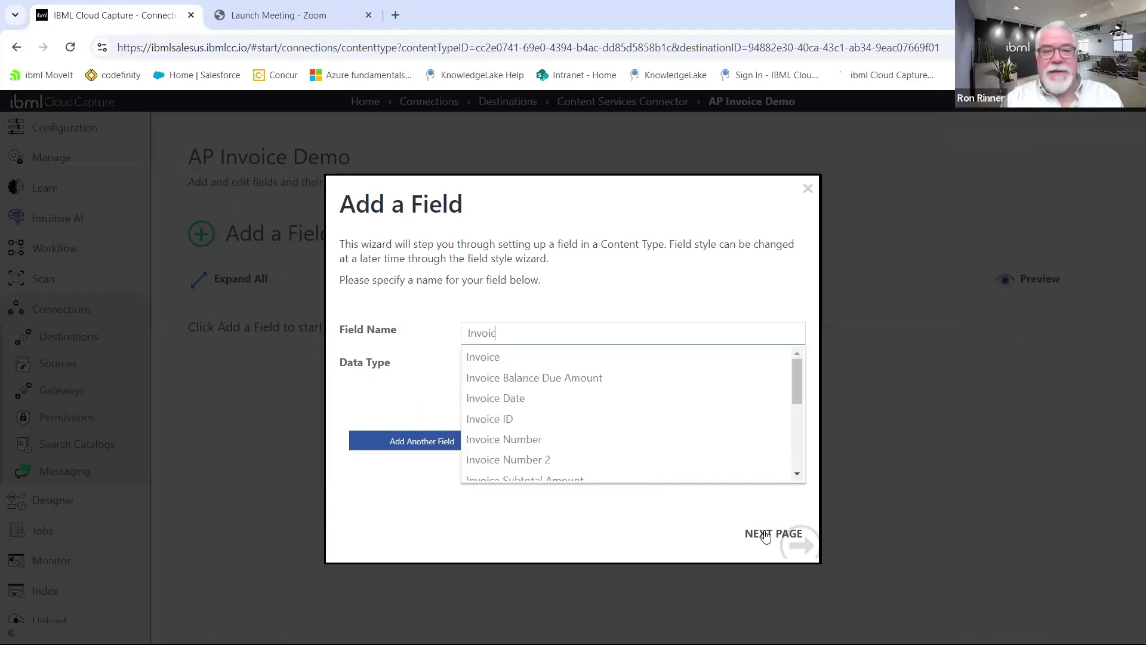
type("e Date")
left_click(765, 536)
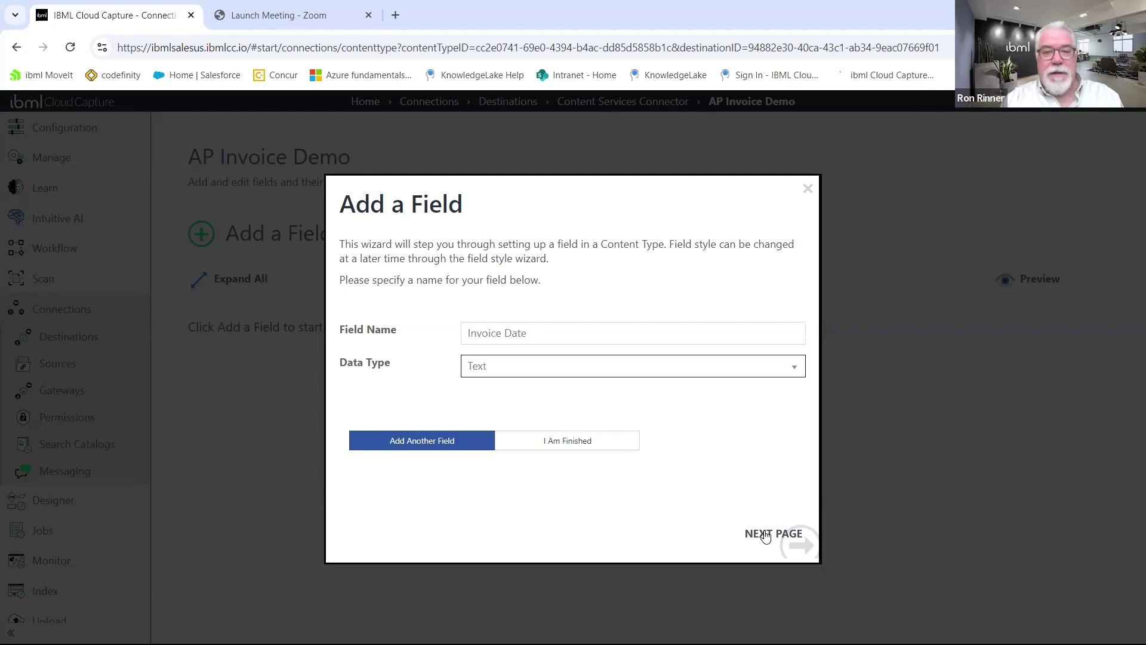
type("P")
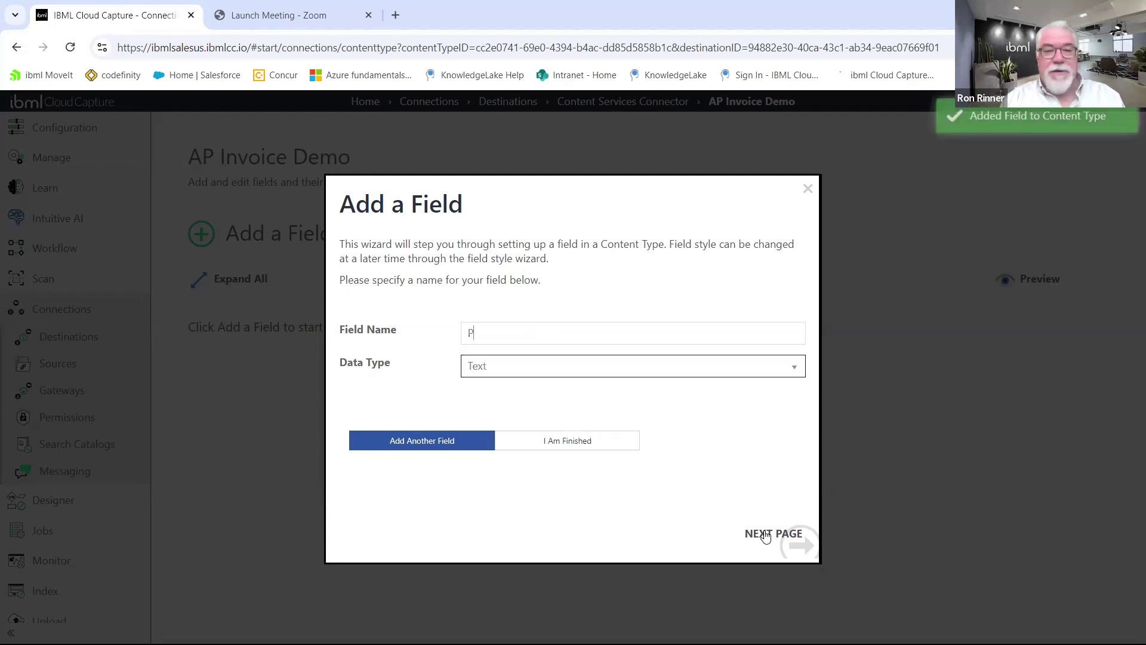
type("ayment Terms")
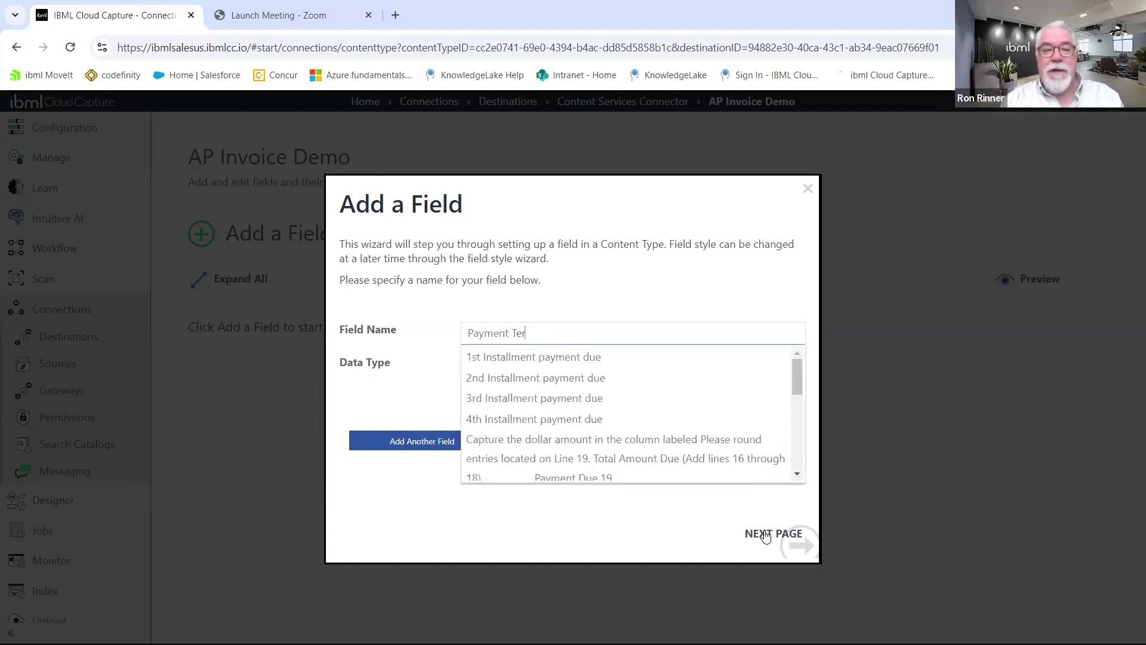
left_click(766, 536)
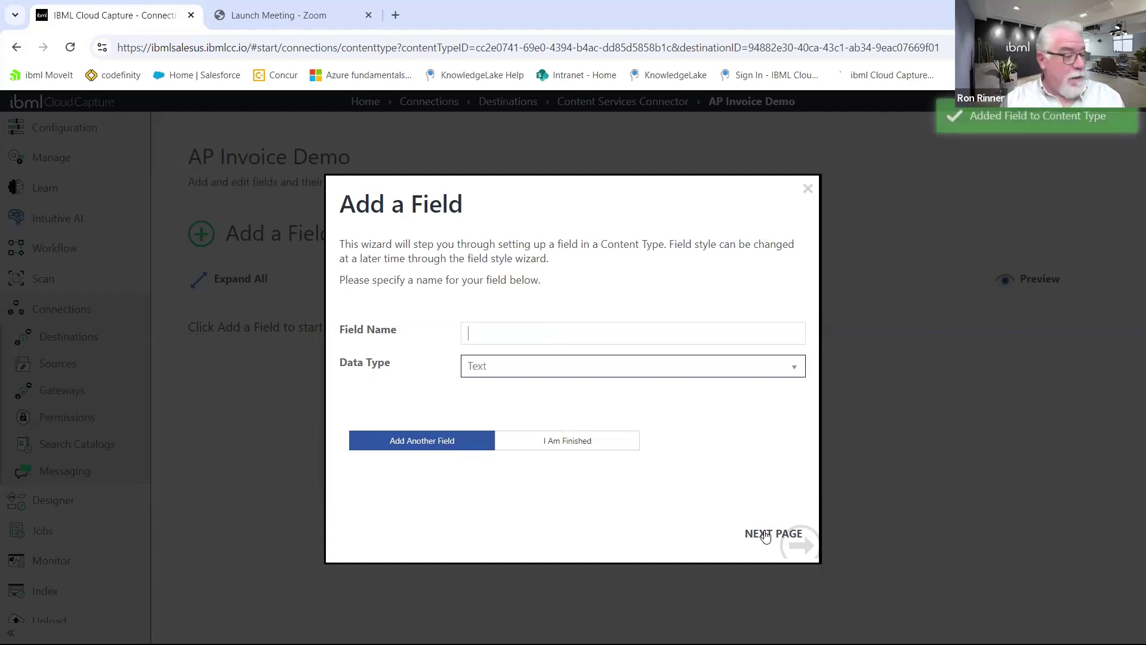
Add the text fields Purchase Order Number and Invoice Total Amount to the AP Invoice Demo content type.
type("Purc")
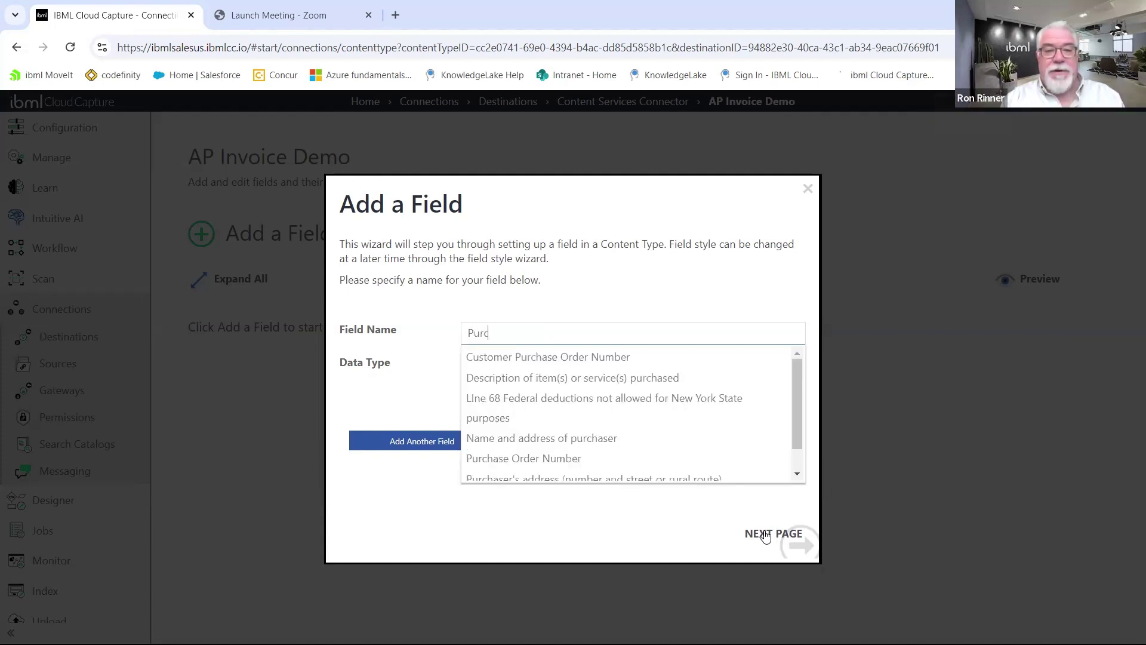
type("hase Order Number")
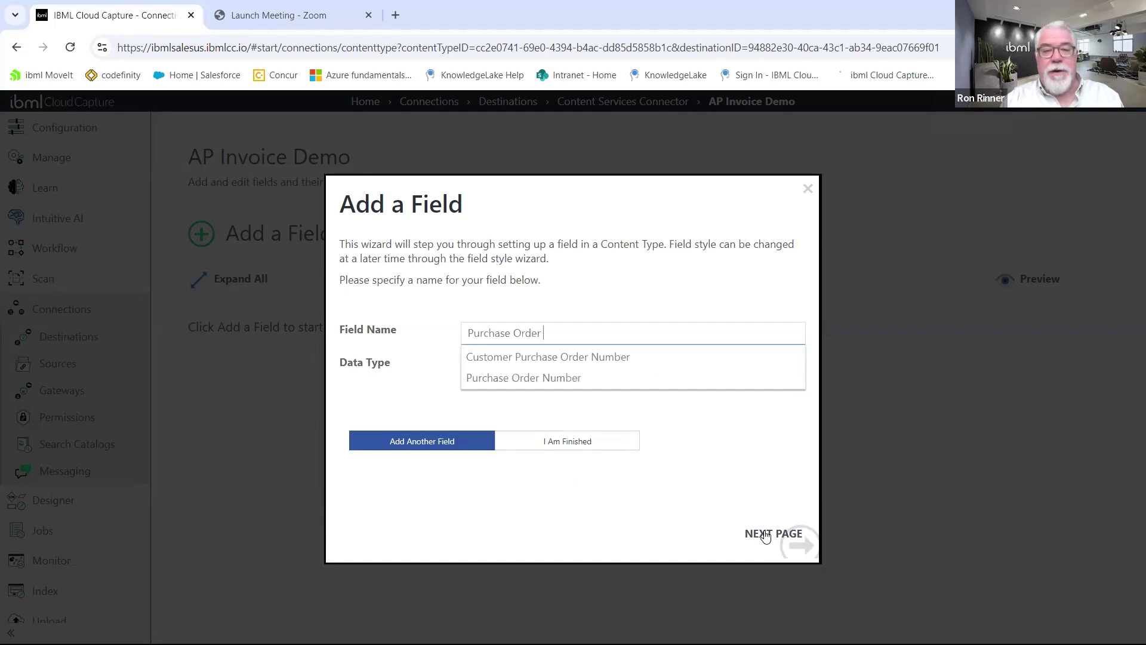
left_click(765, 535)
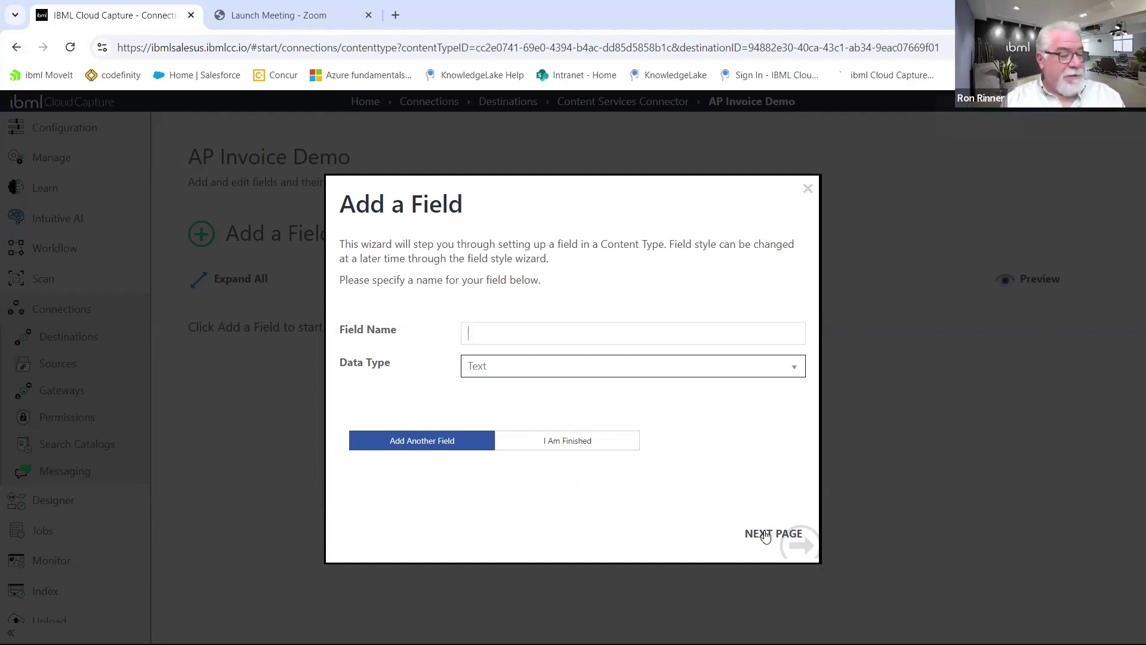
type("Invoice To")
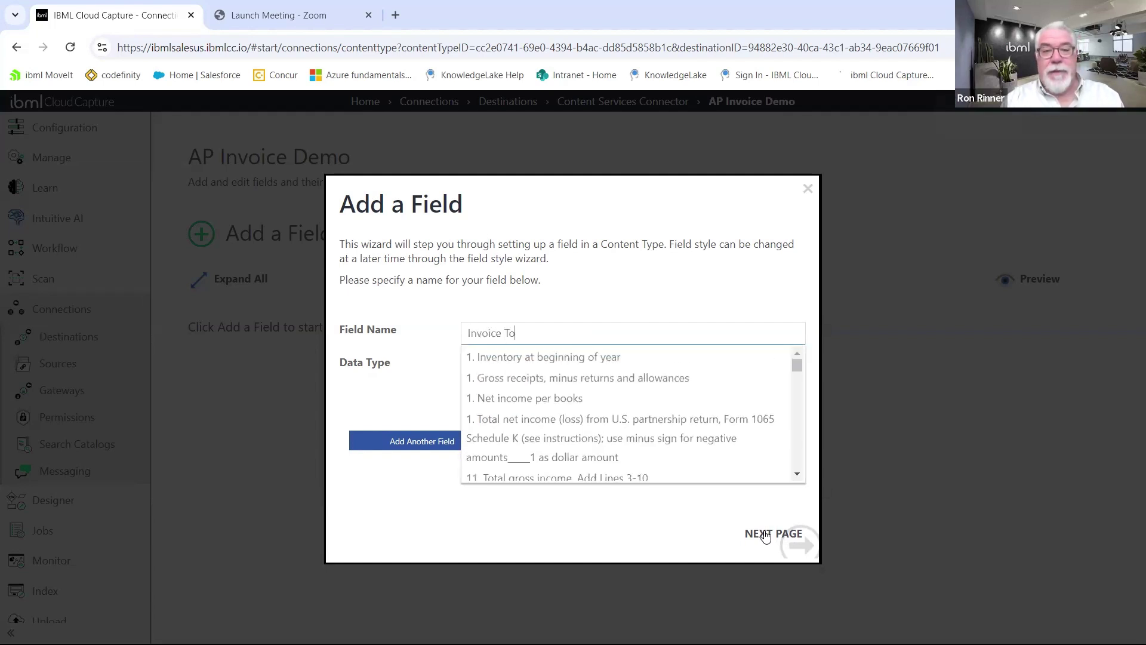
type("tal Amount")
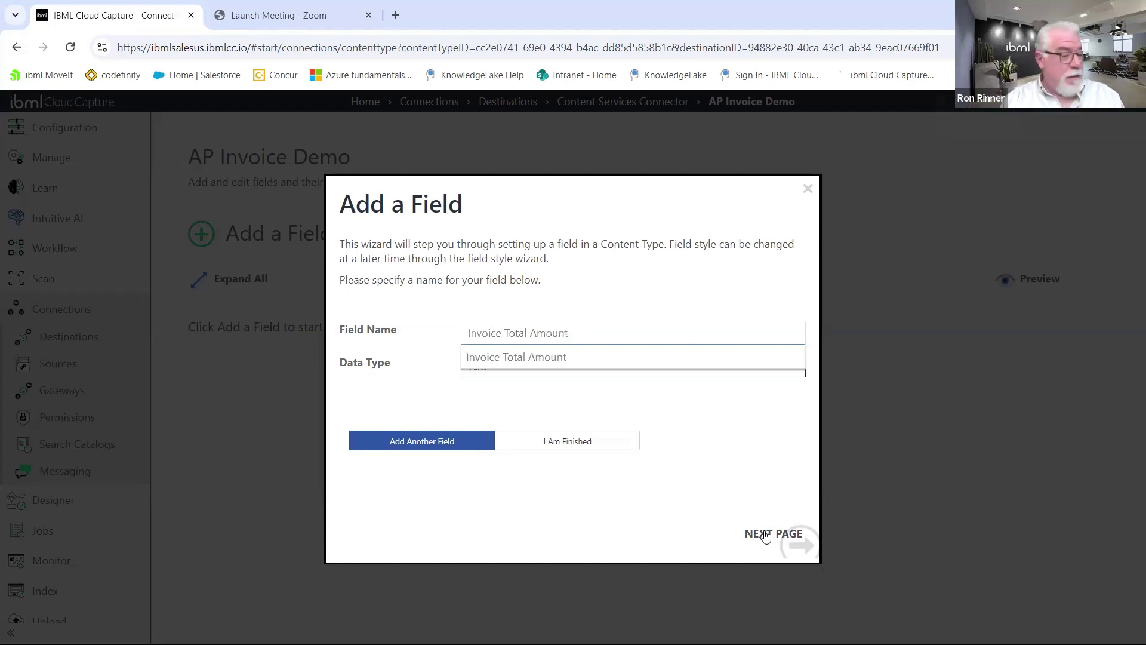
key("Escape")
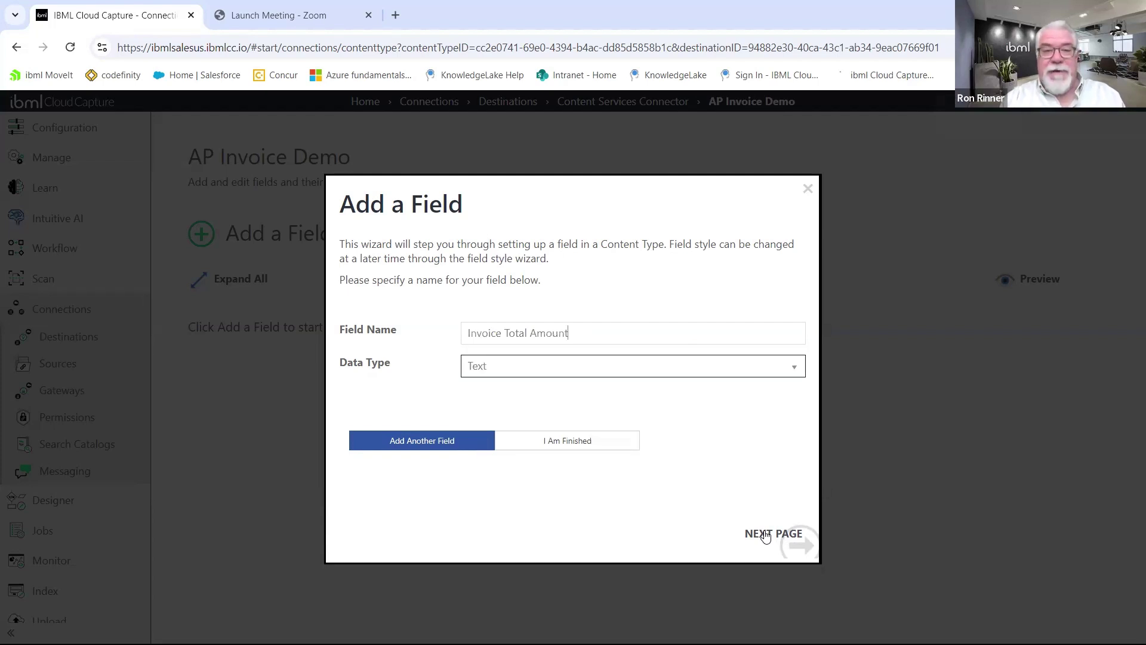
left_click(765, 537)
Add Line Items with the Table data type as the last field, then finish and save the field setup.
type("Lin")
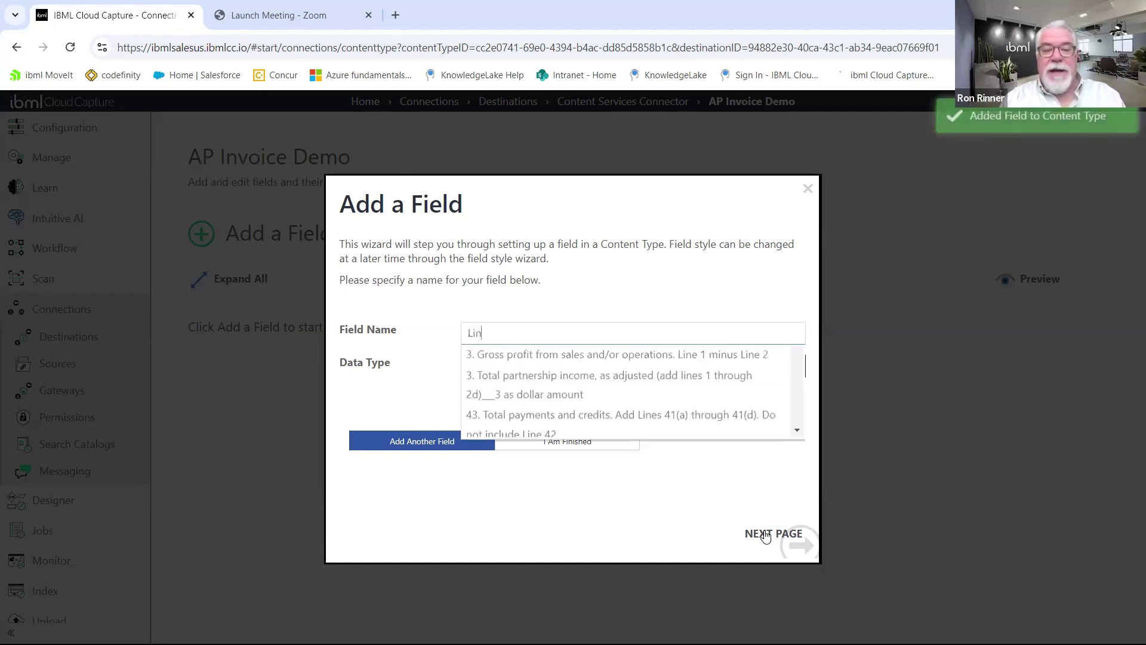
type("e Items")
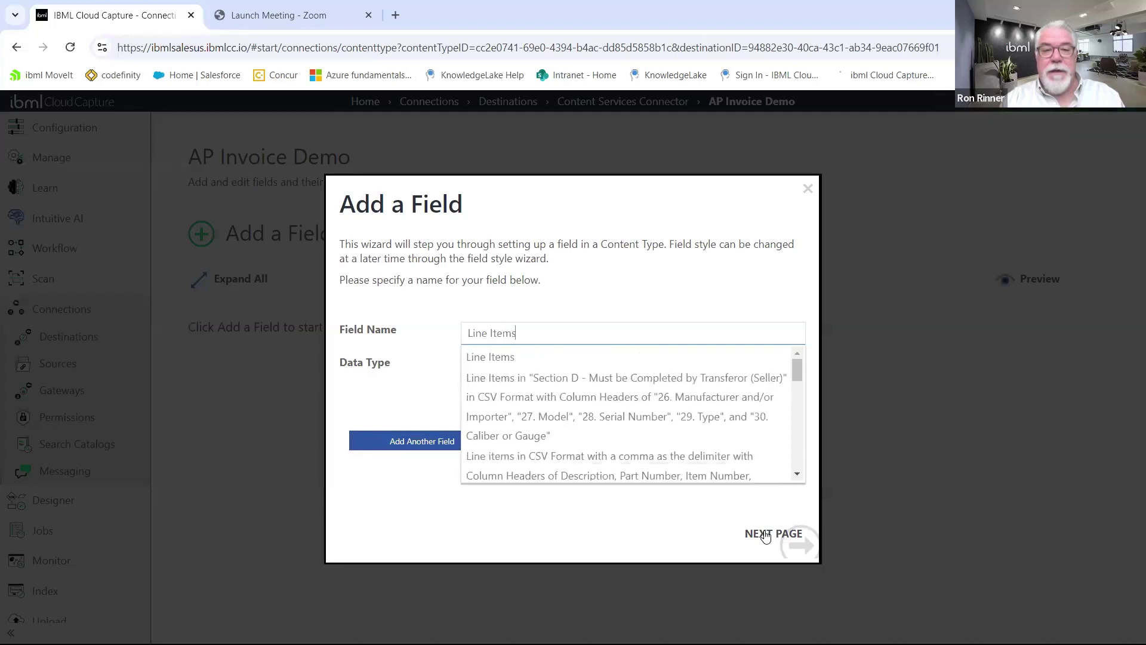
left_click(765, 537)
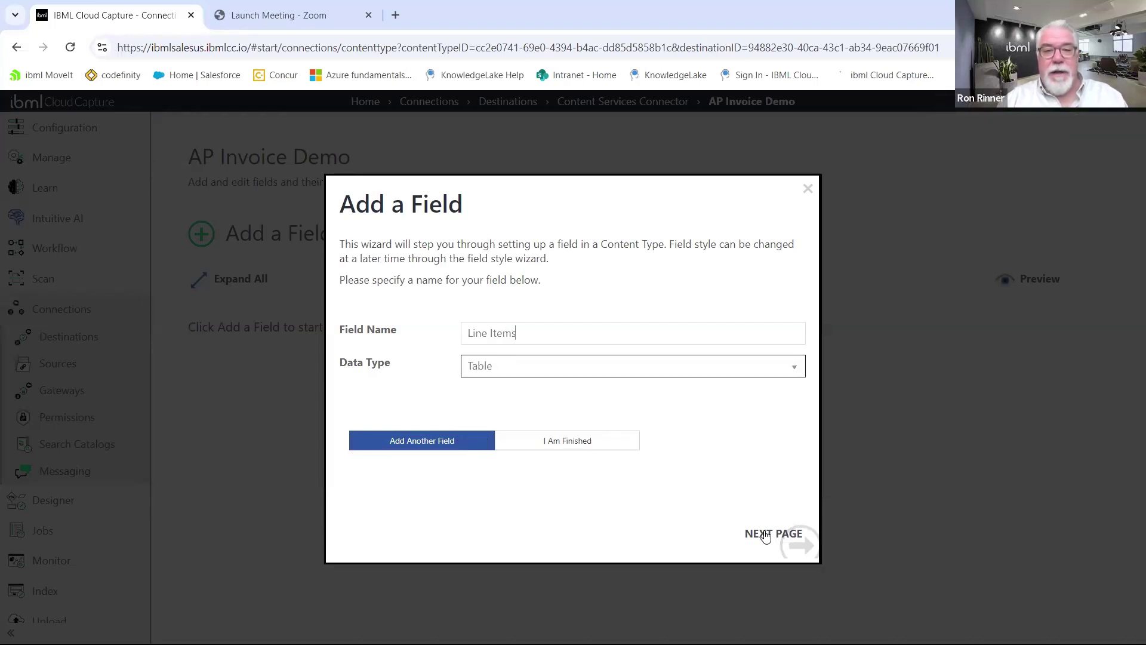
left_click(575, 448)
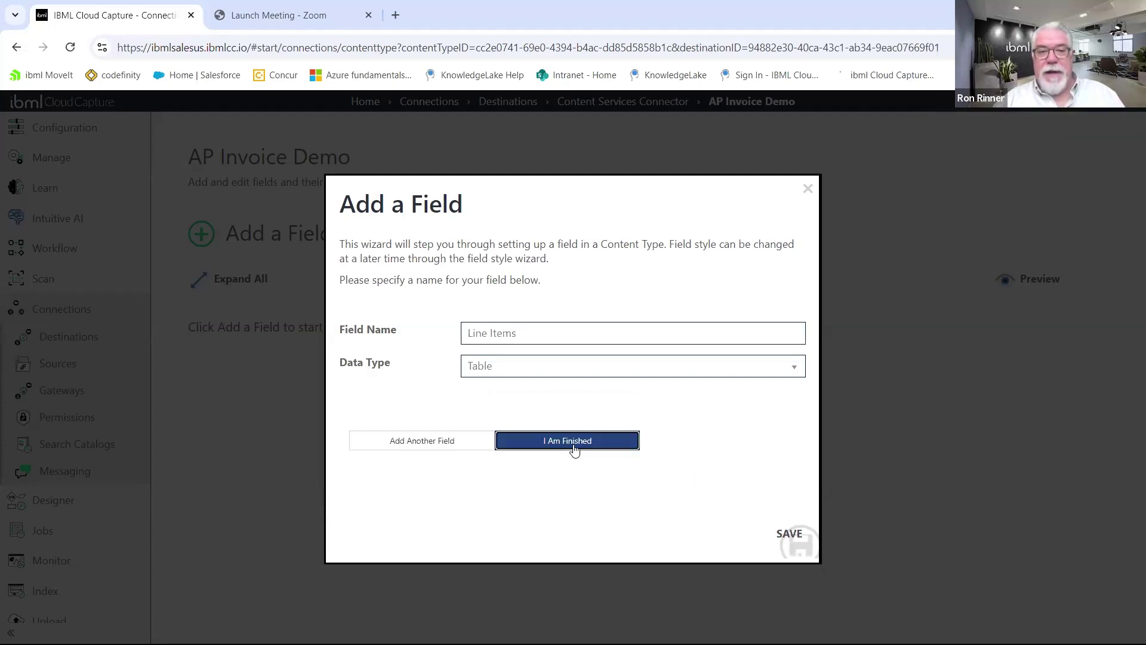
left_click(793, 539)
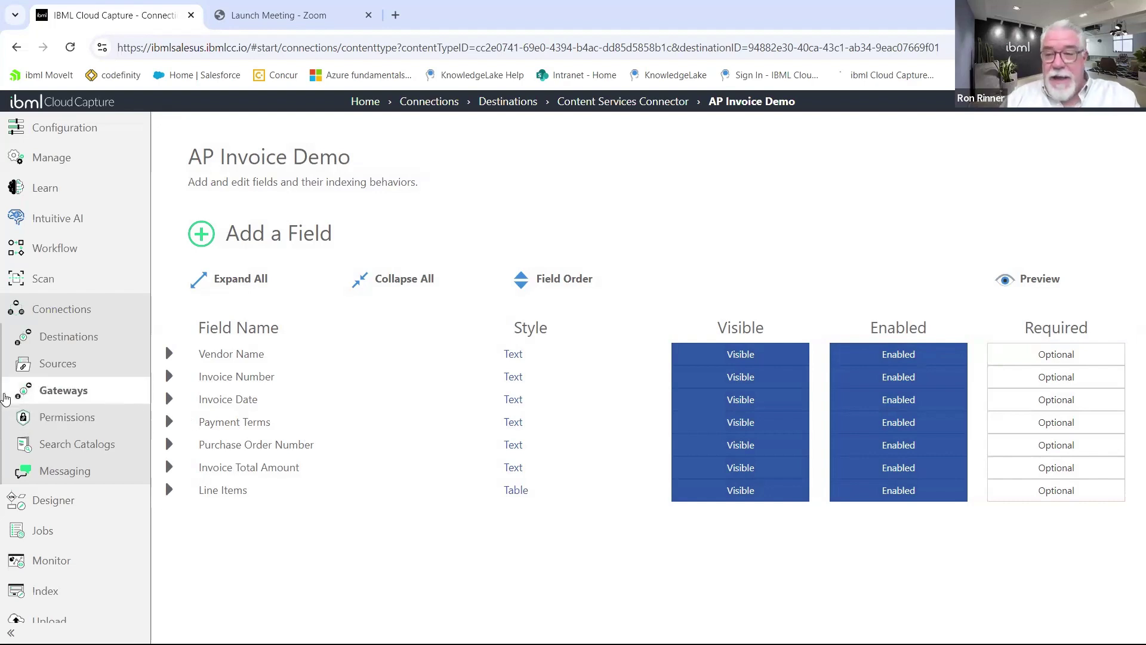
Examine the behavior settings of the Vendor Name field, then collapse its details.
left_click(170, 356)
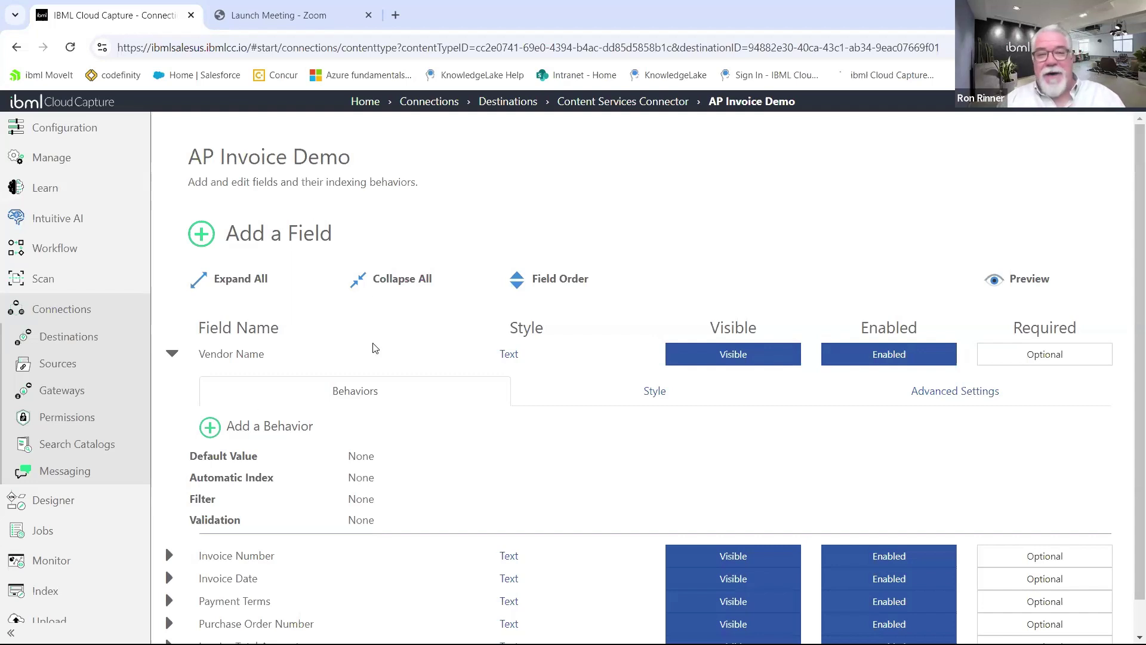
left_click(160, 358)
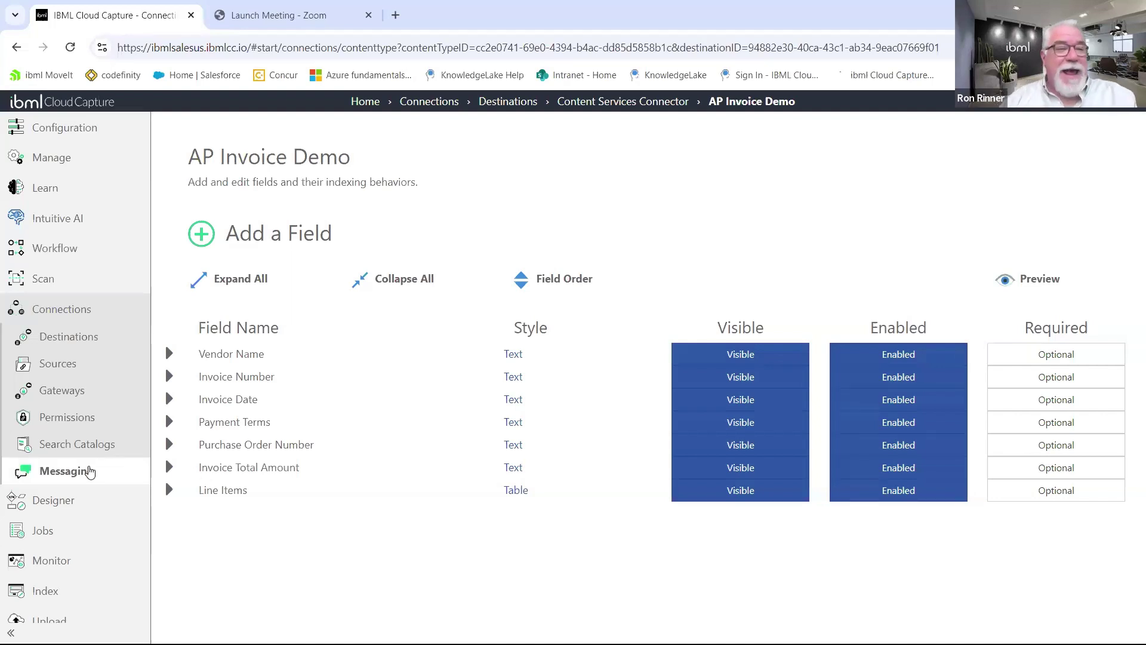
Grant all access rights to the AP Invoice Demo content type in the Content Services Connector permissions, then reload the page.
left_click(72, 417)
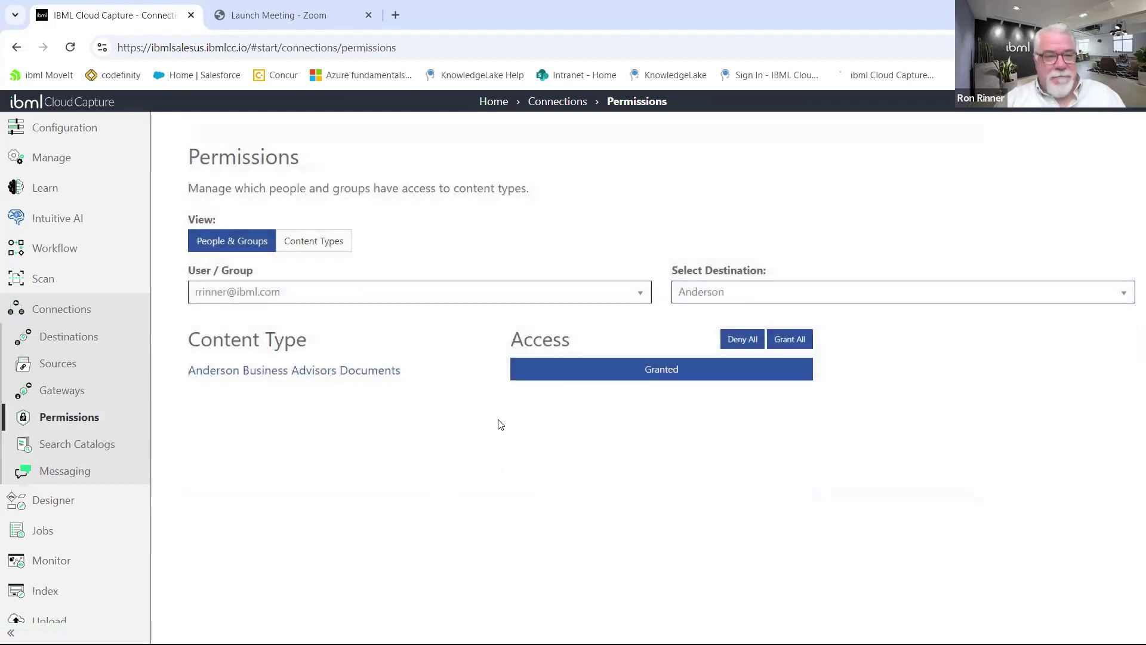
left_click(783, 295)
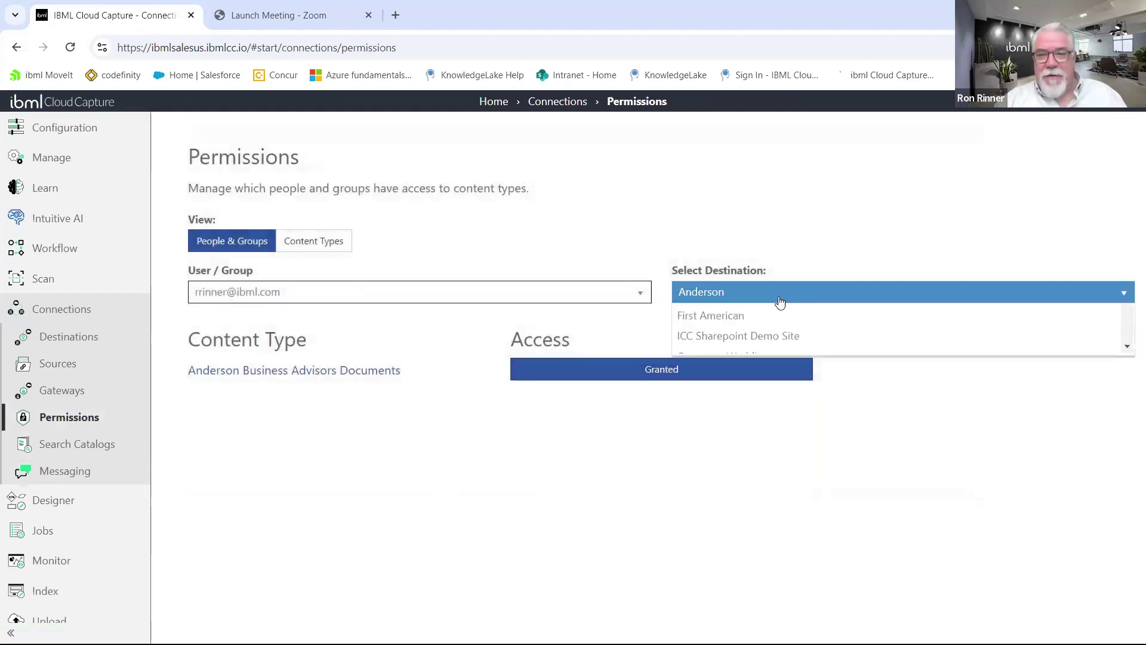
left_click(731, 362)
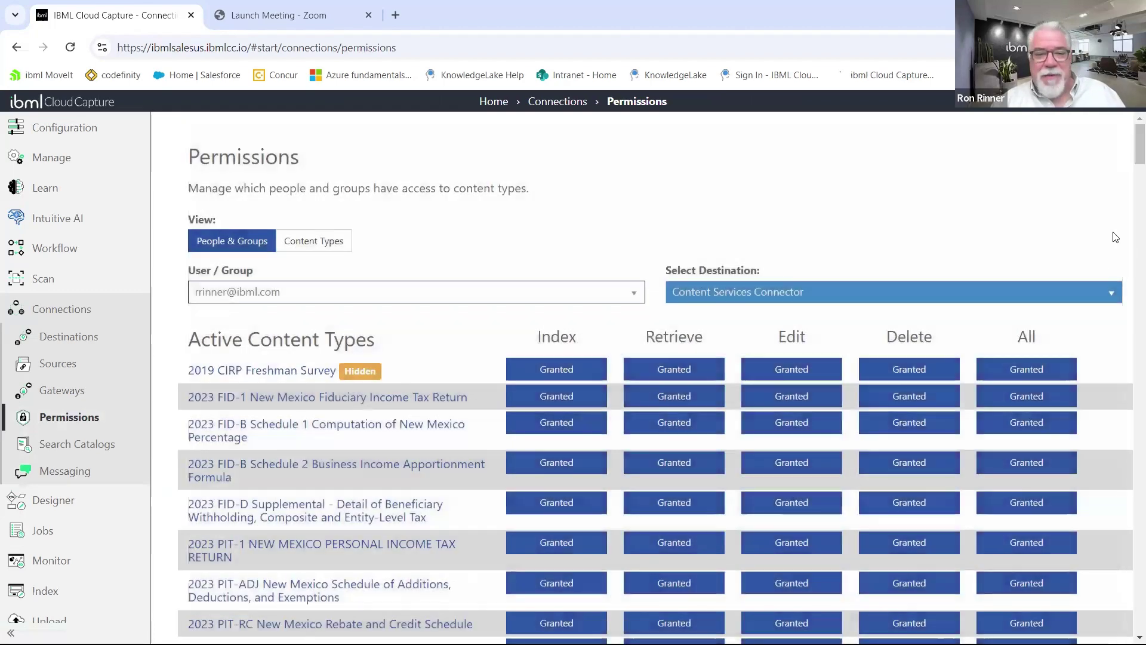
scroll(1129, 207, "down", 2)
scroll(1129, 208, "down", 6)
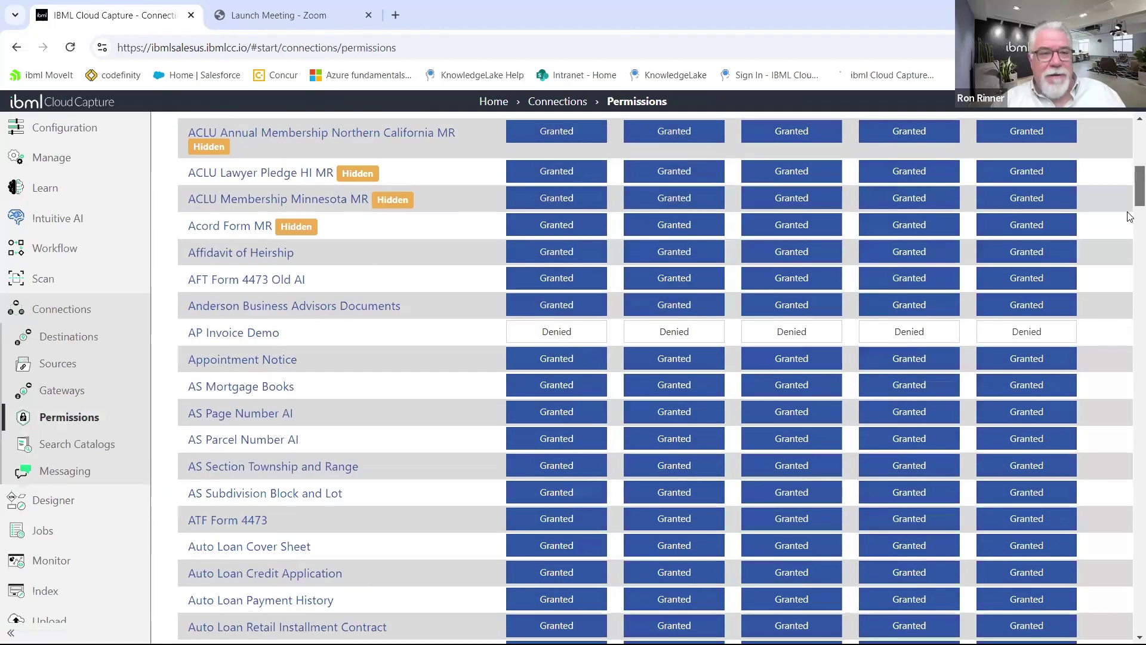
scroll(1129, 216, "down", 2)
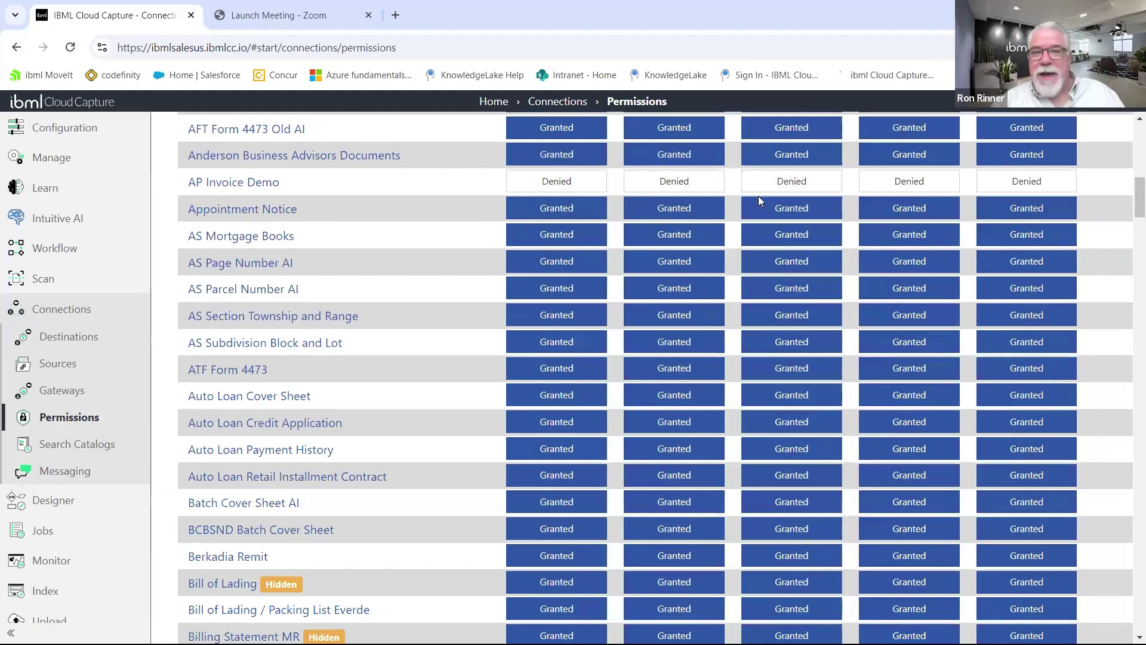
left_click(1032, 185)
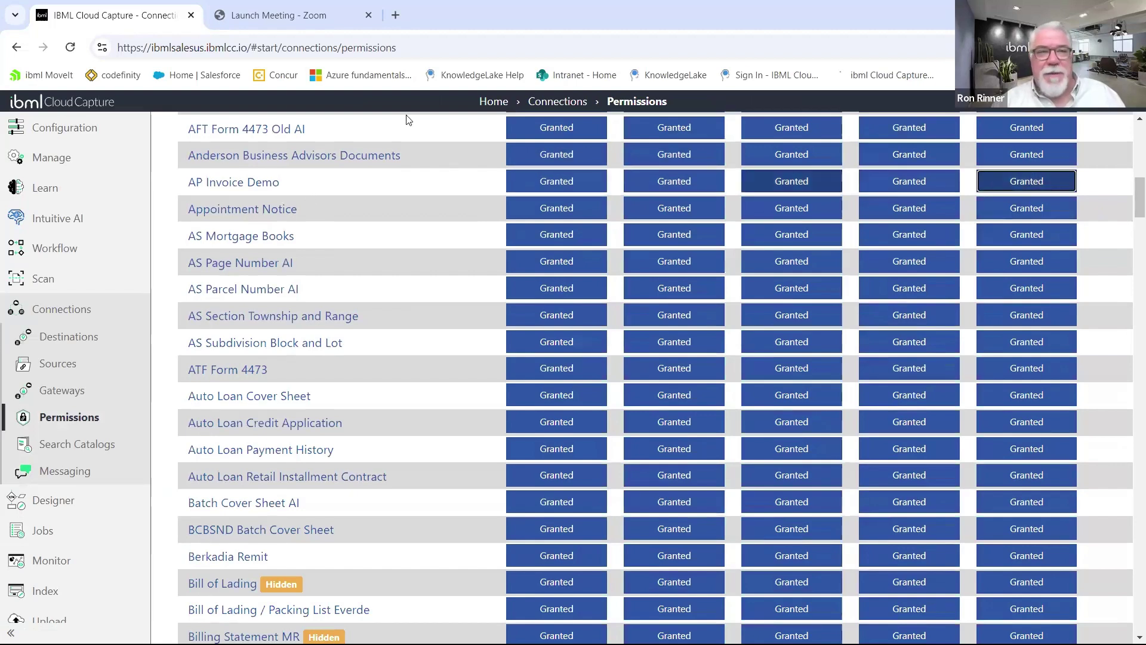
left_click(70, 48)
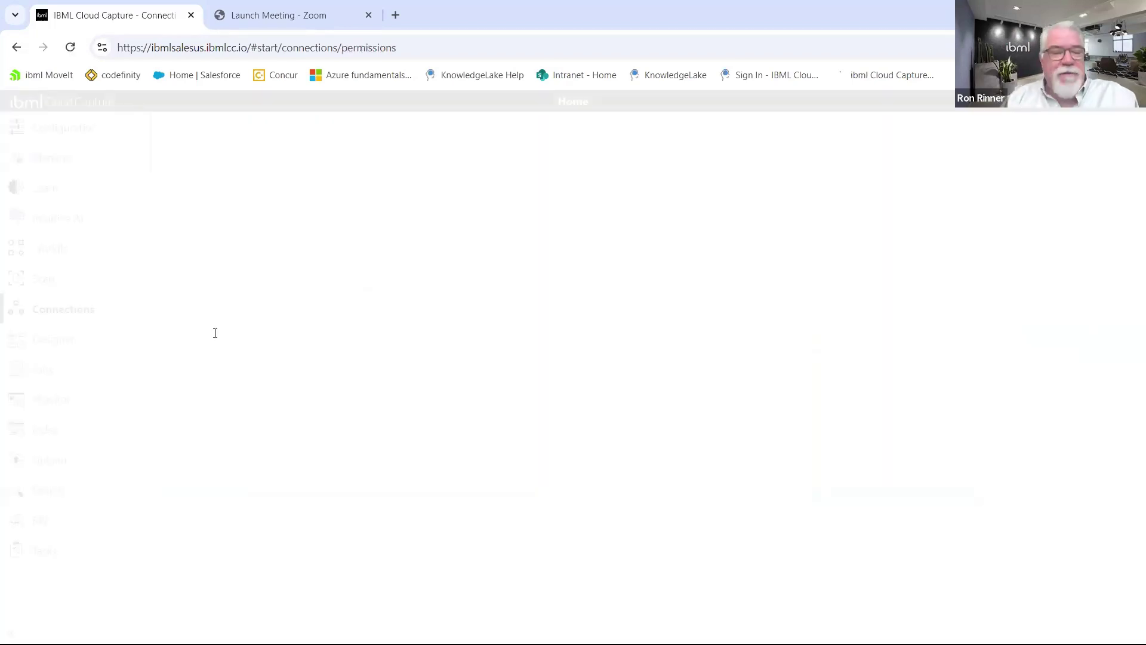
Start a new Intuitive AI class and name it AP Invoice Demo.
left_click(37, 220)
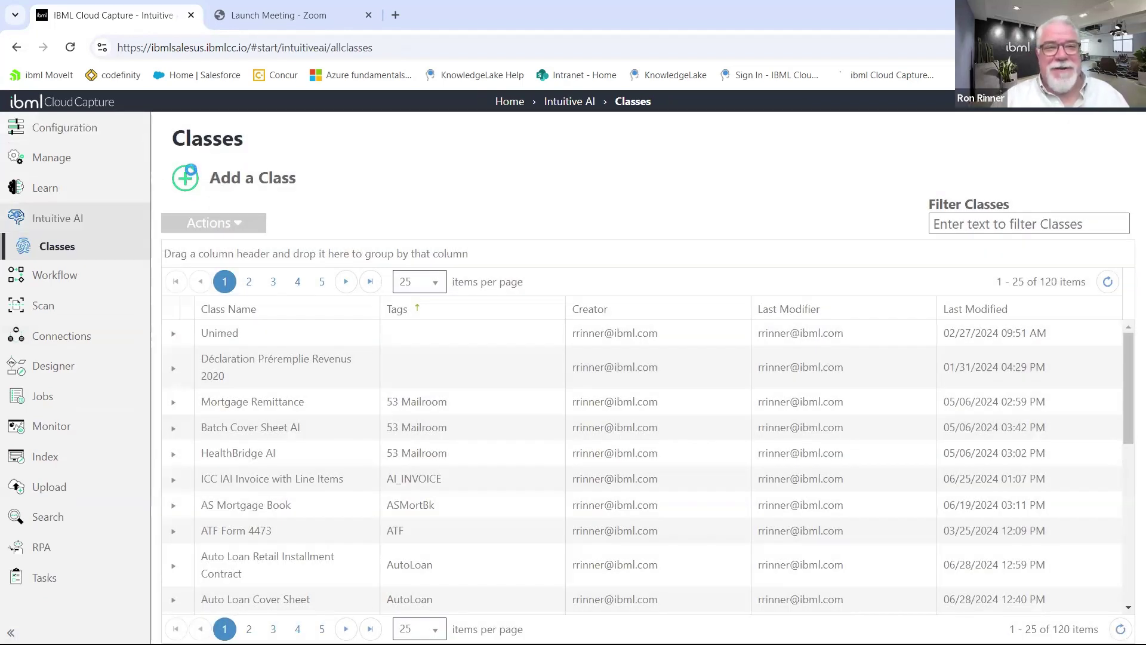
left_click(191, 170)
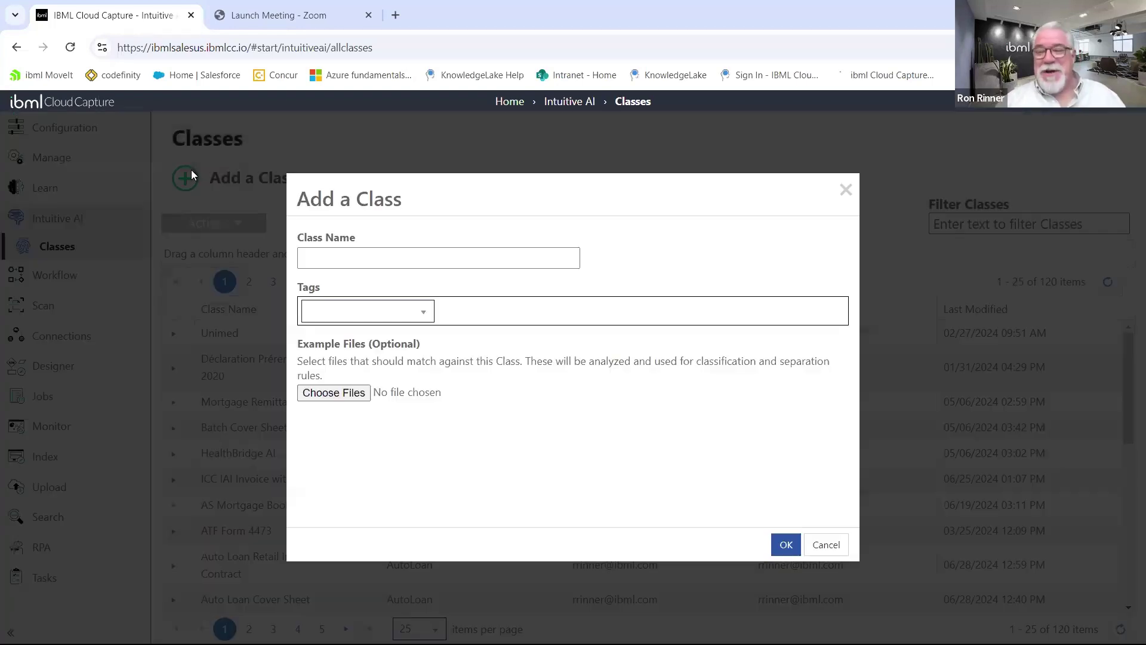
left_click(362, 264)
type("AP")
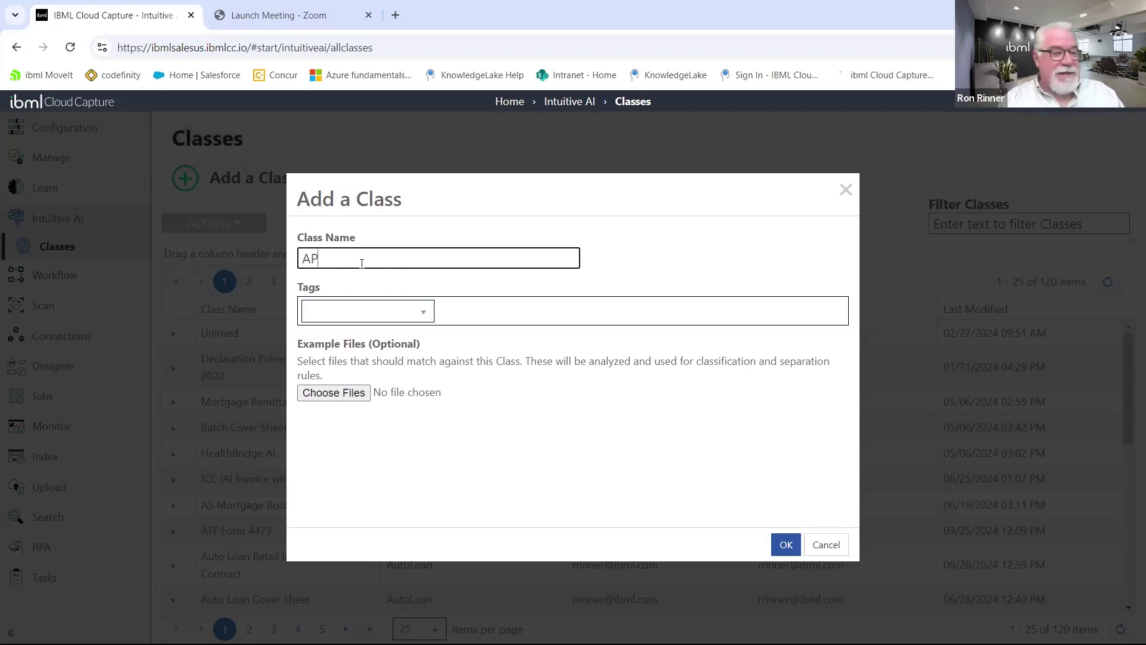
type(" Invo")
key("BackSpace")
key("BackSpace")
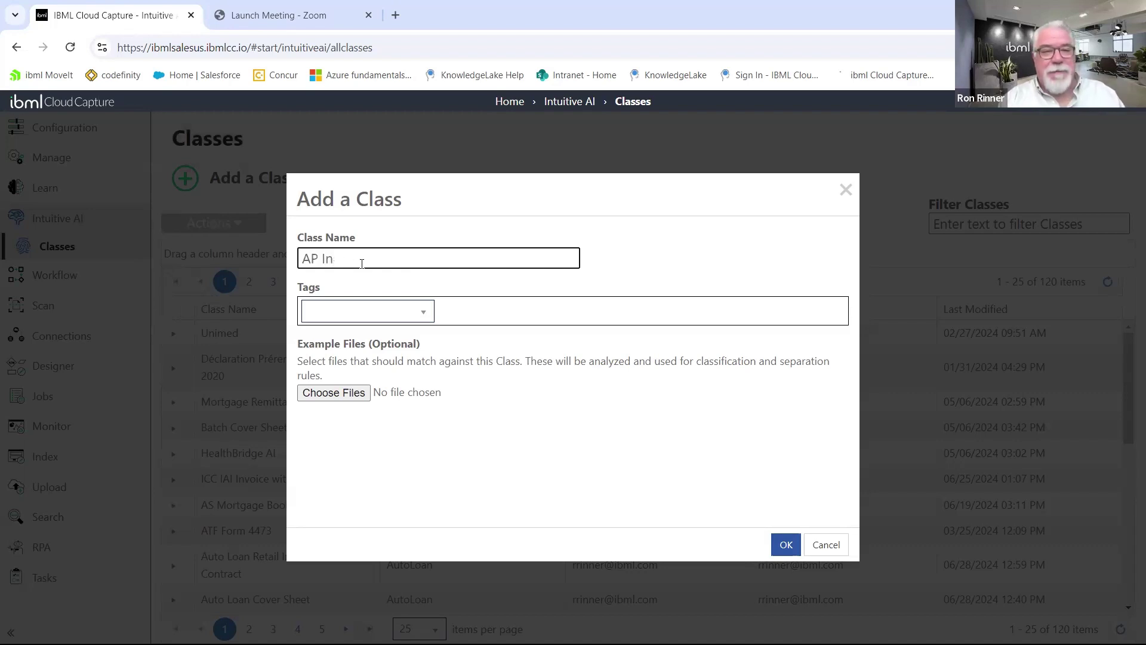
type("voice Demo")
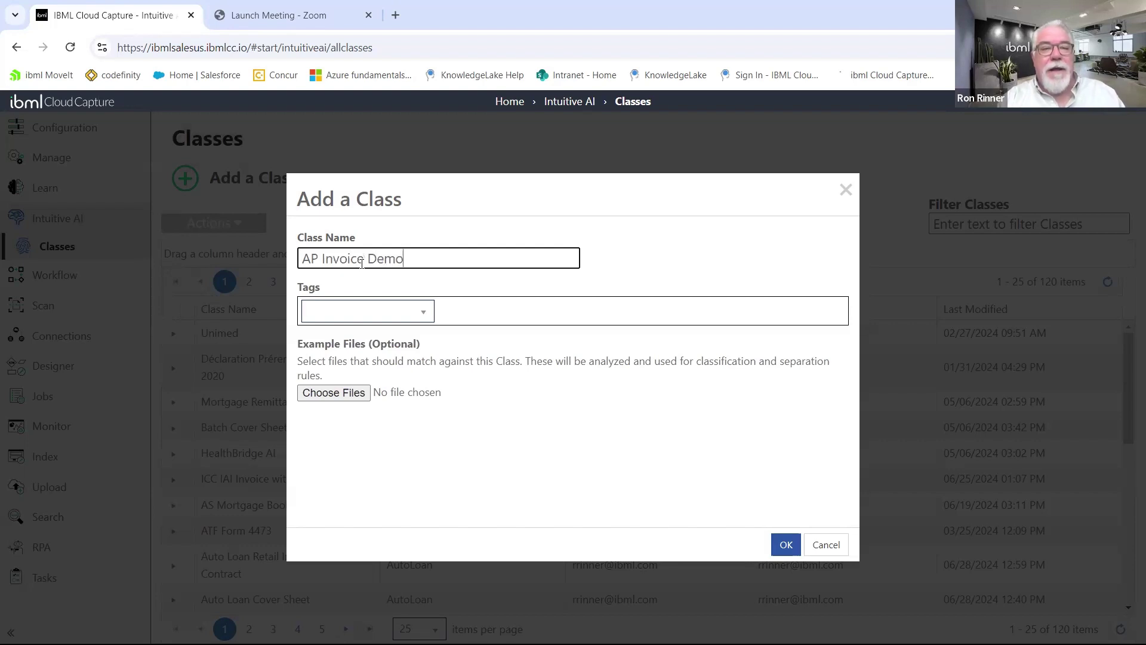
Add the tag AP_Invoice_Demo to the new class.
key("Tab")
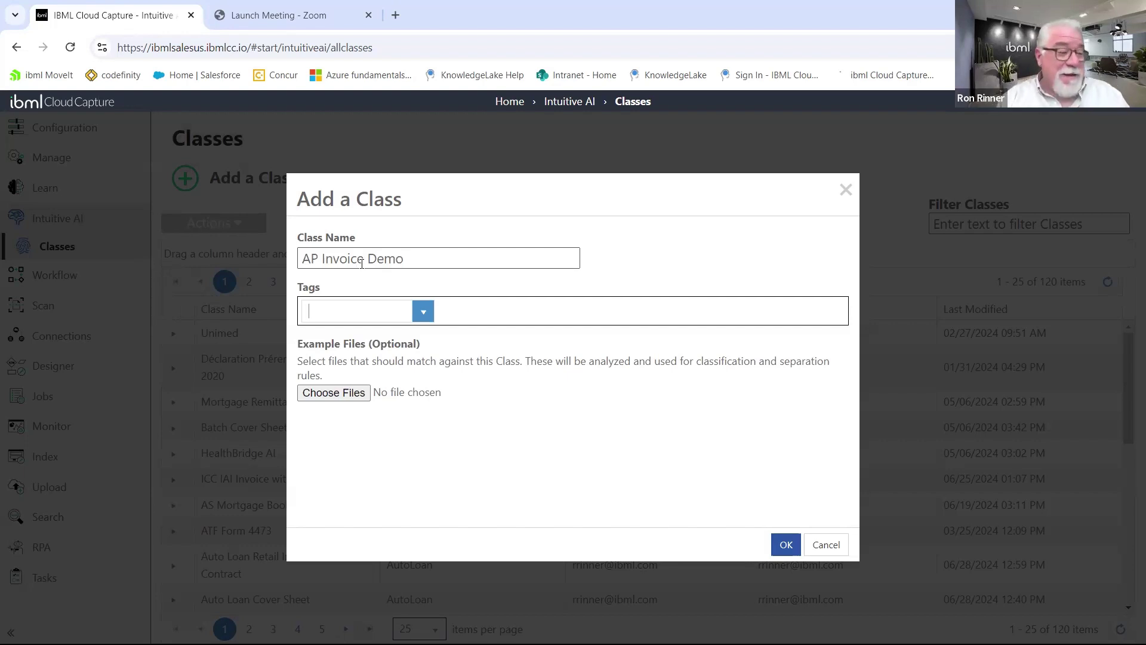
type("AP")
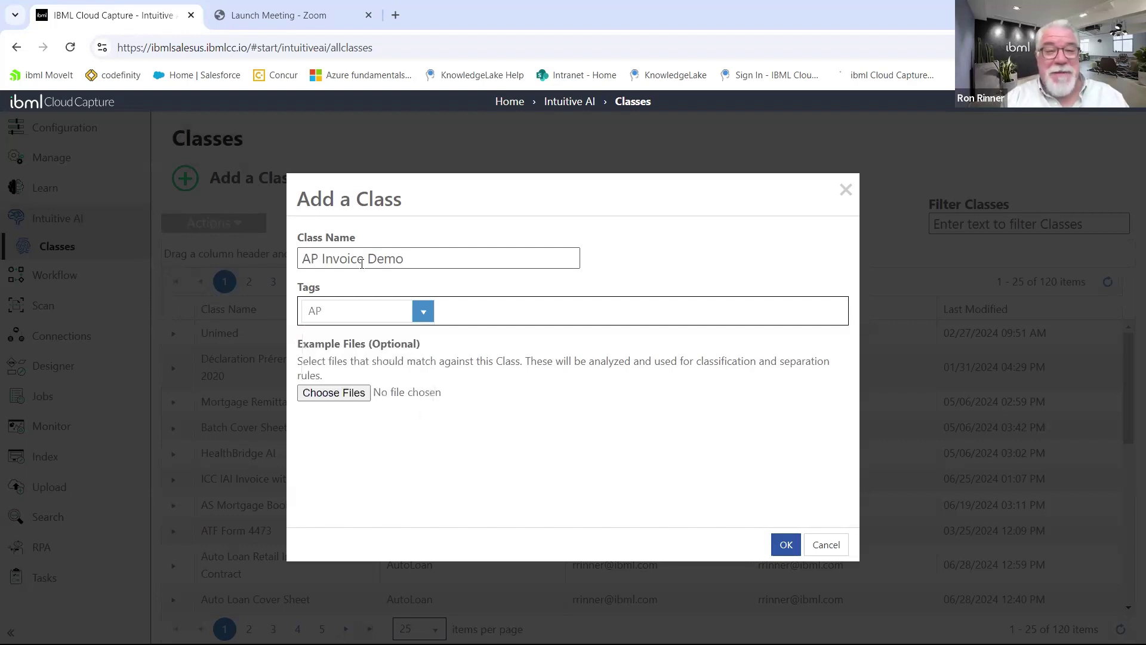
type("_In")
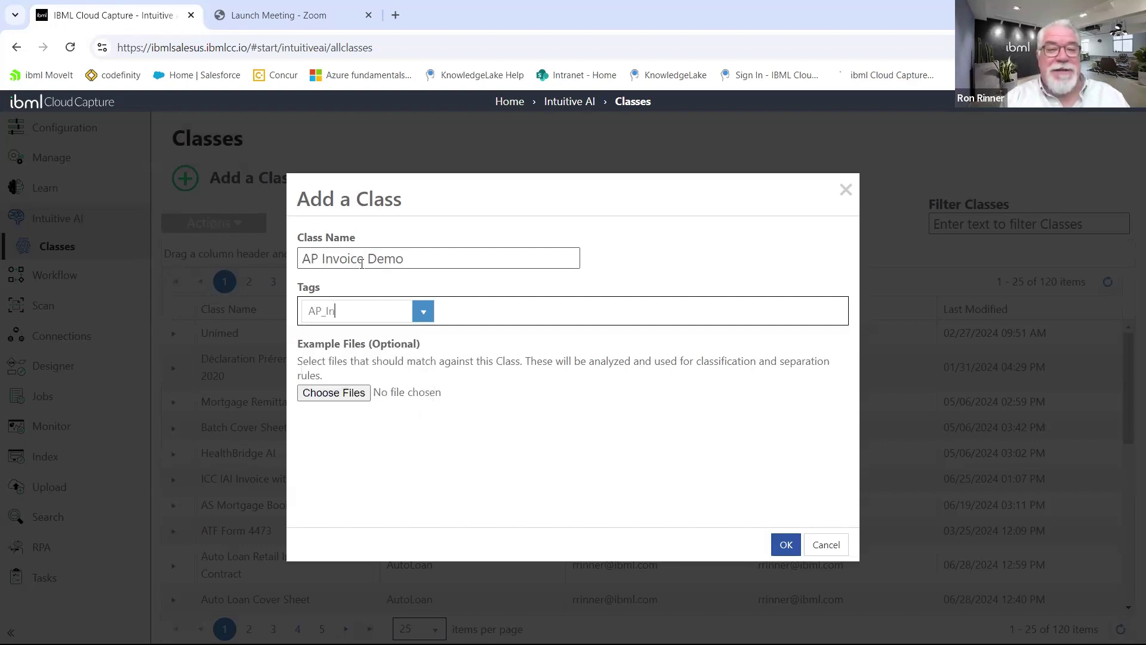
type("voice_Demo")
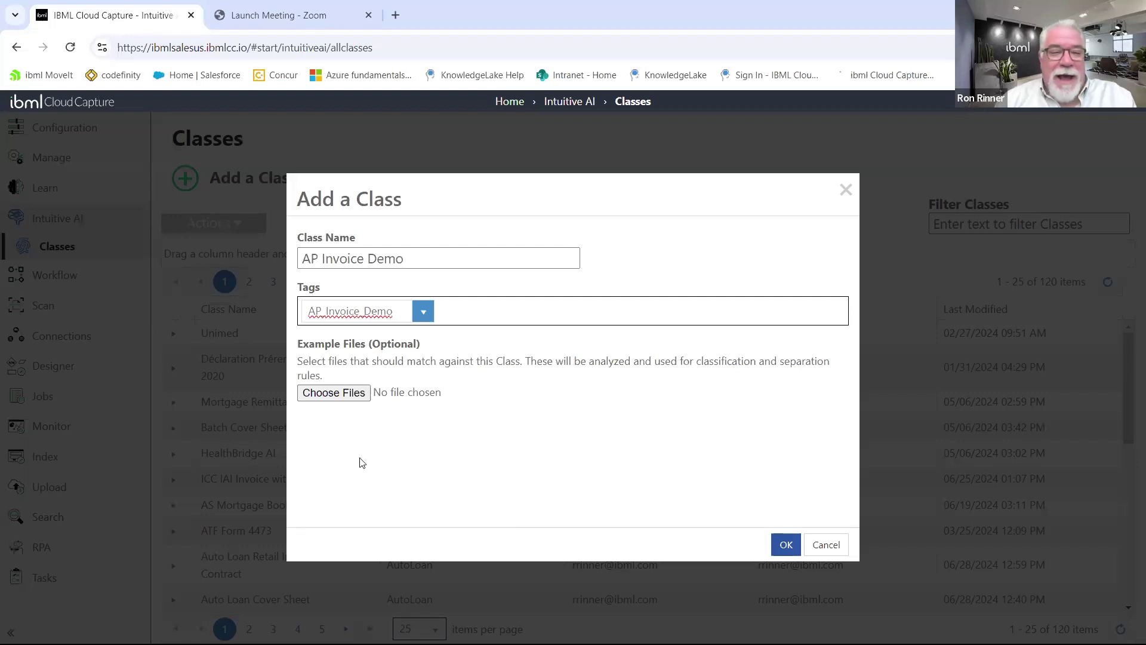
key("Return")
Attach Belt Corporation of America Invoice.pdf as the example file and create the class.
left_click(343, 398)
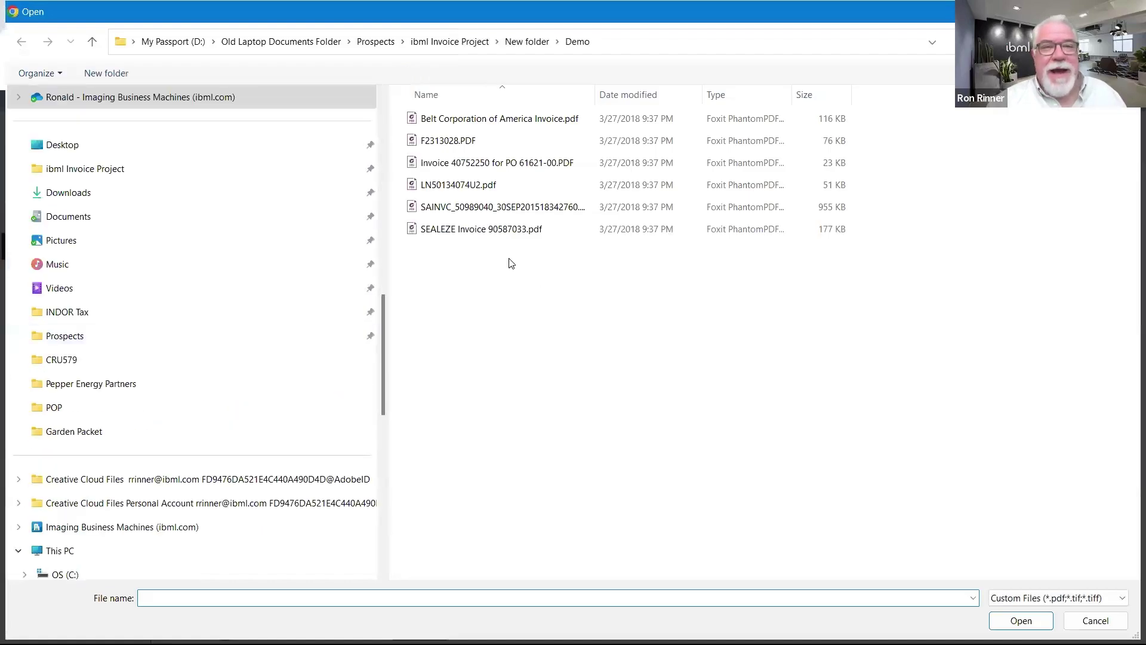
left_click(467, 120)
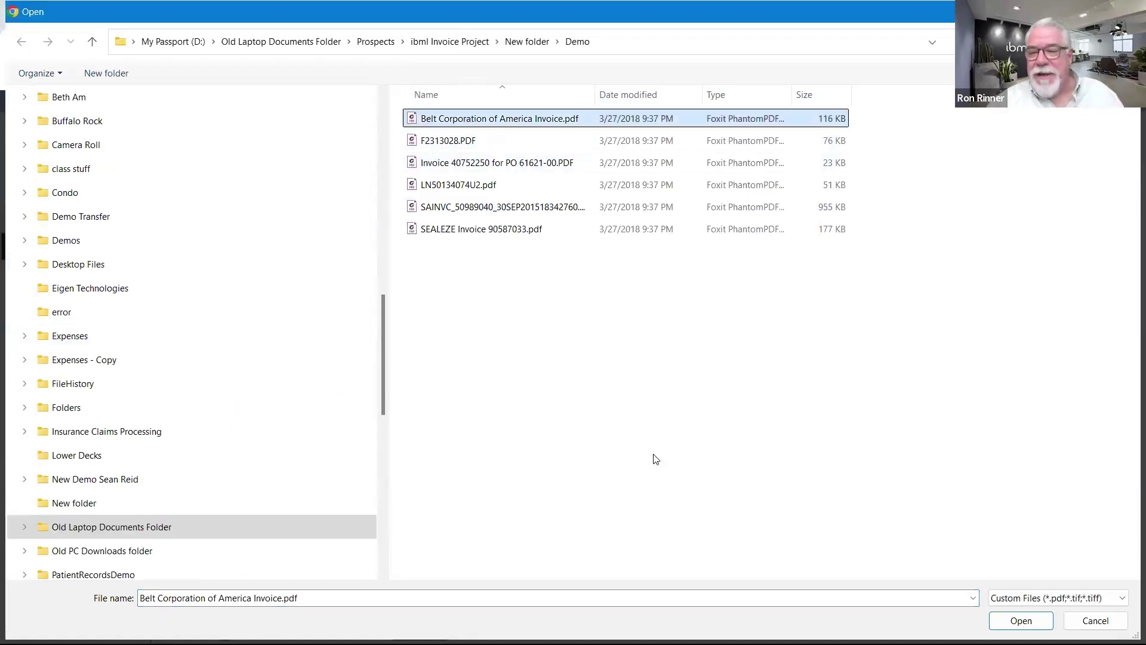
left_click(1027, 620)
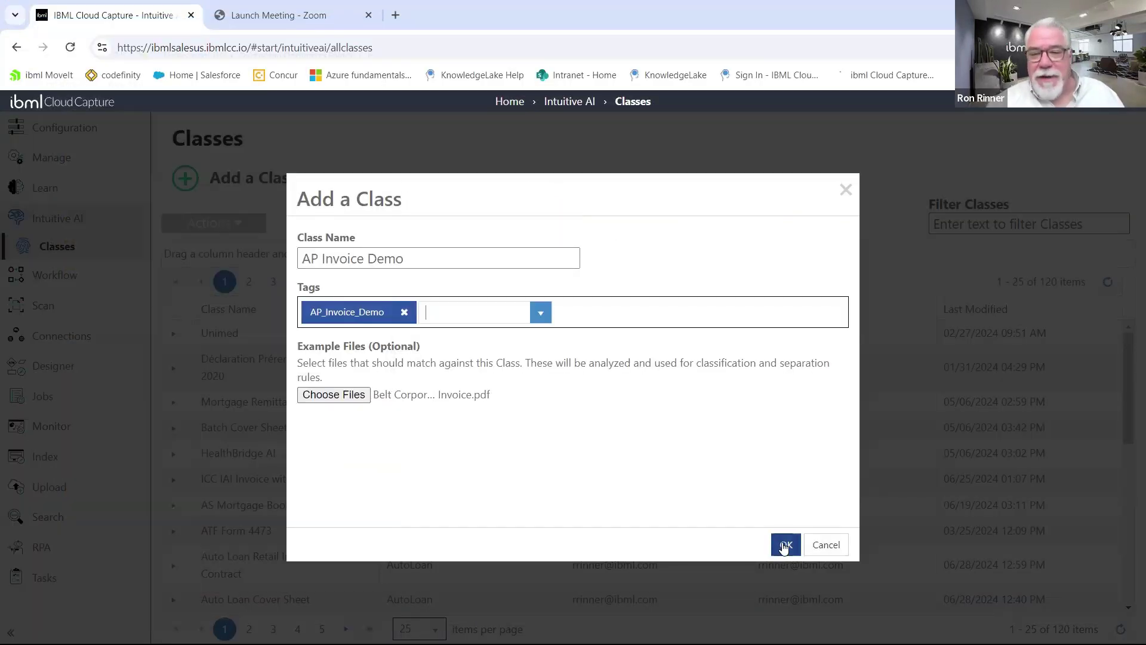
left_click(785, 545)
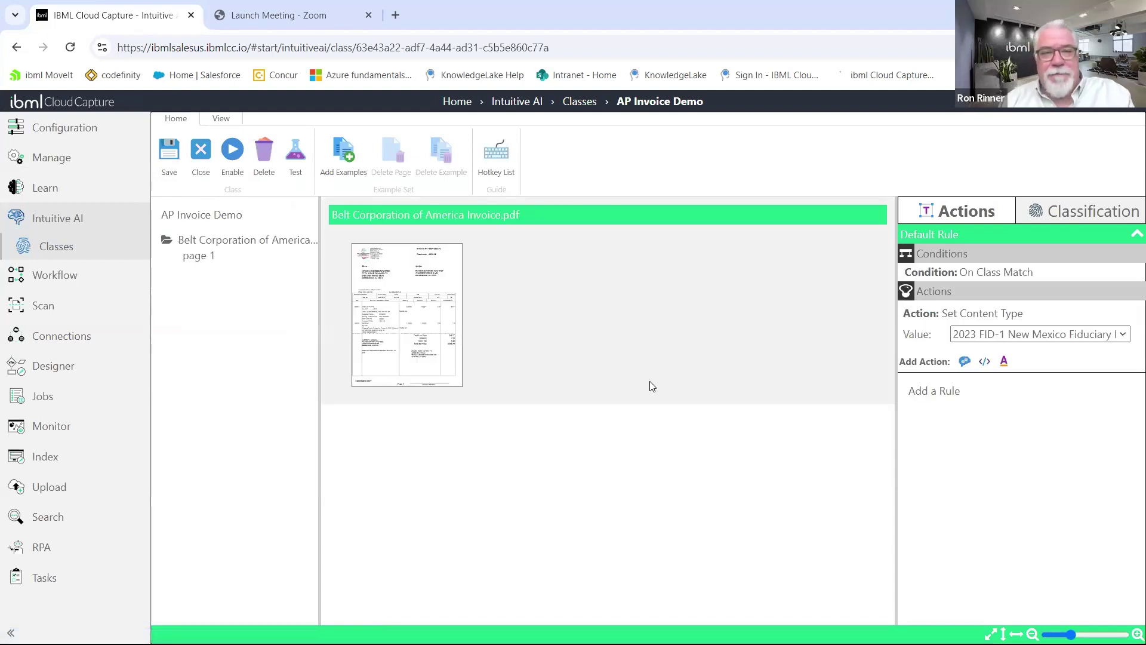
Set the default rule's content type to AP Invoice Demo and add an AI Extraction action.
left_click(1122, 335)
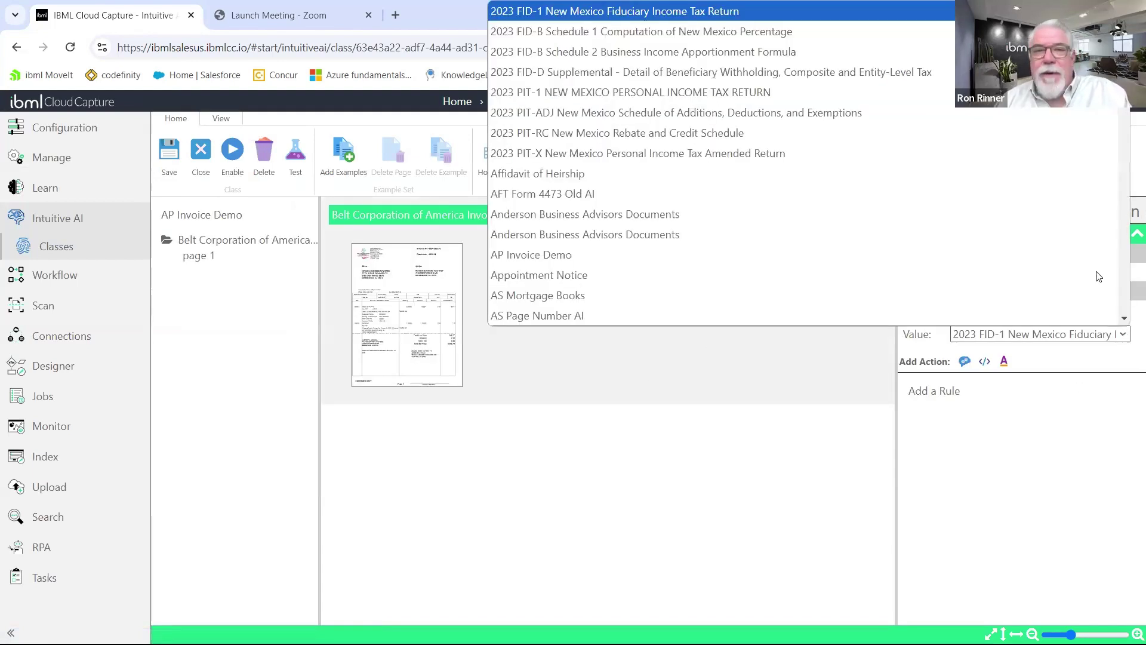
left_click(570, 256)
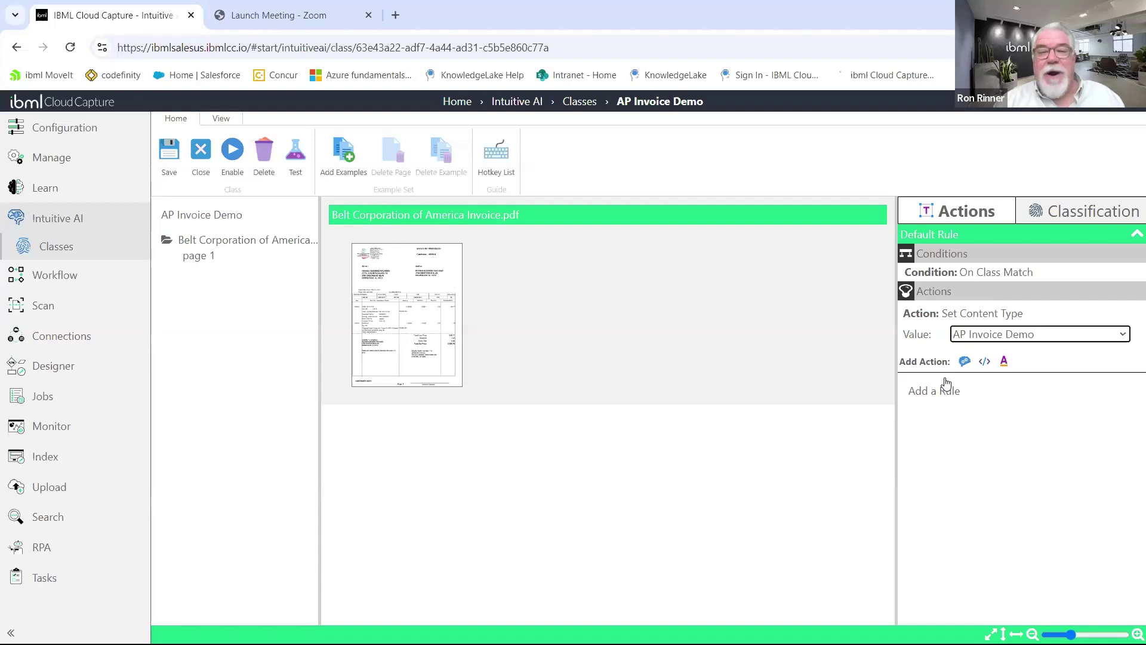
left_click(963, 362)
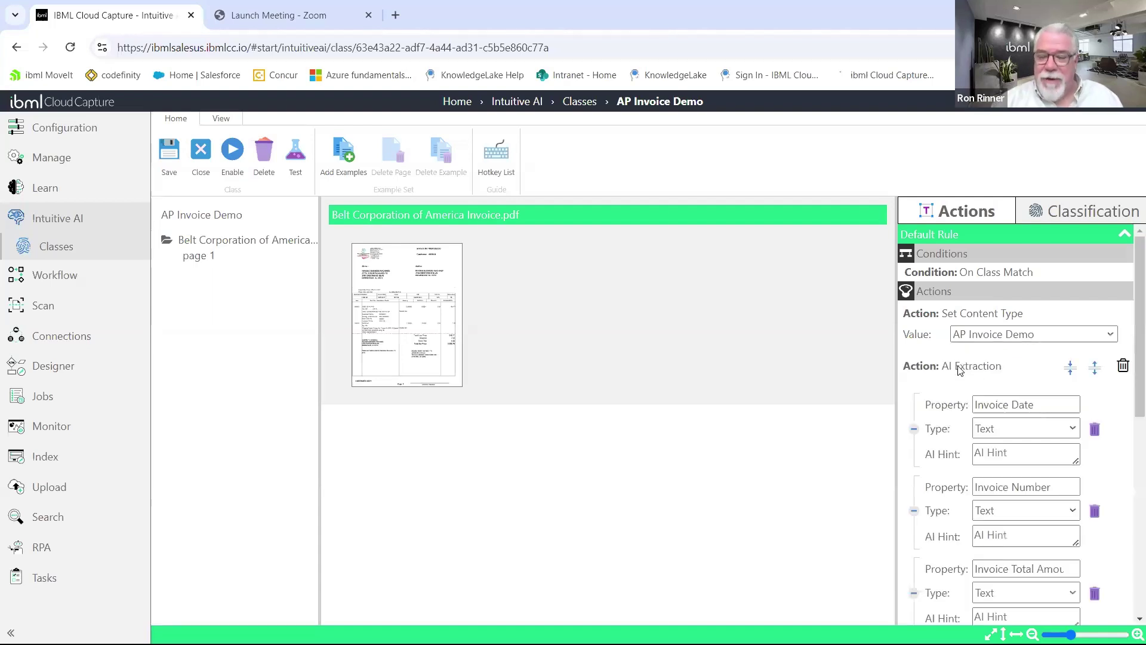
Enter the AI hint "Capture the Vendor Name - ibml will never be the answer." for the Vendor Name property.
scroll(955, 413, "down", 2)
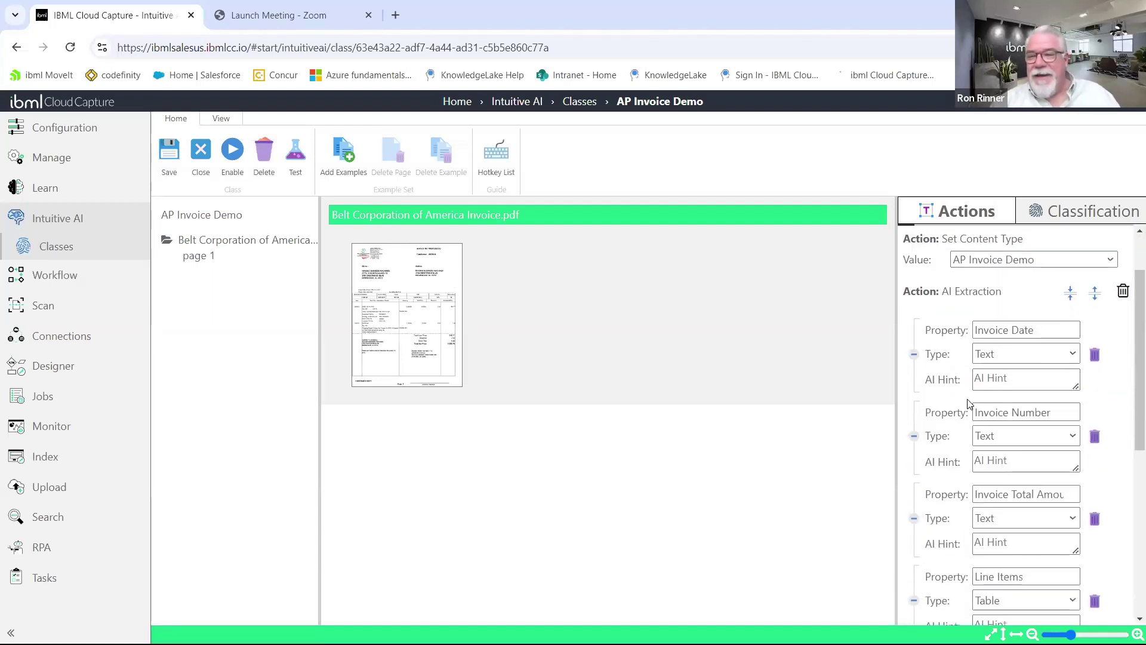
scroll(1002, 458, "up", 1)
scroll(1002, 459, "down", 5)
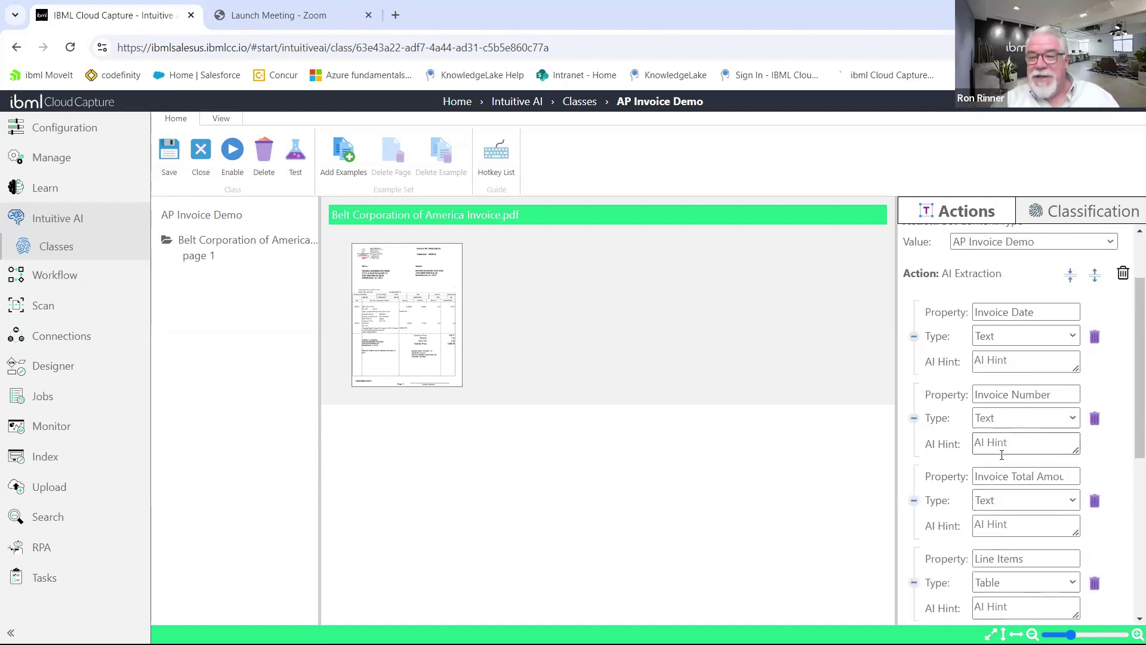
scroll(1003, 454, "down", 4)
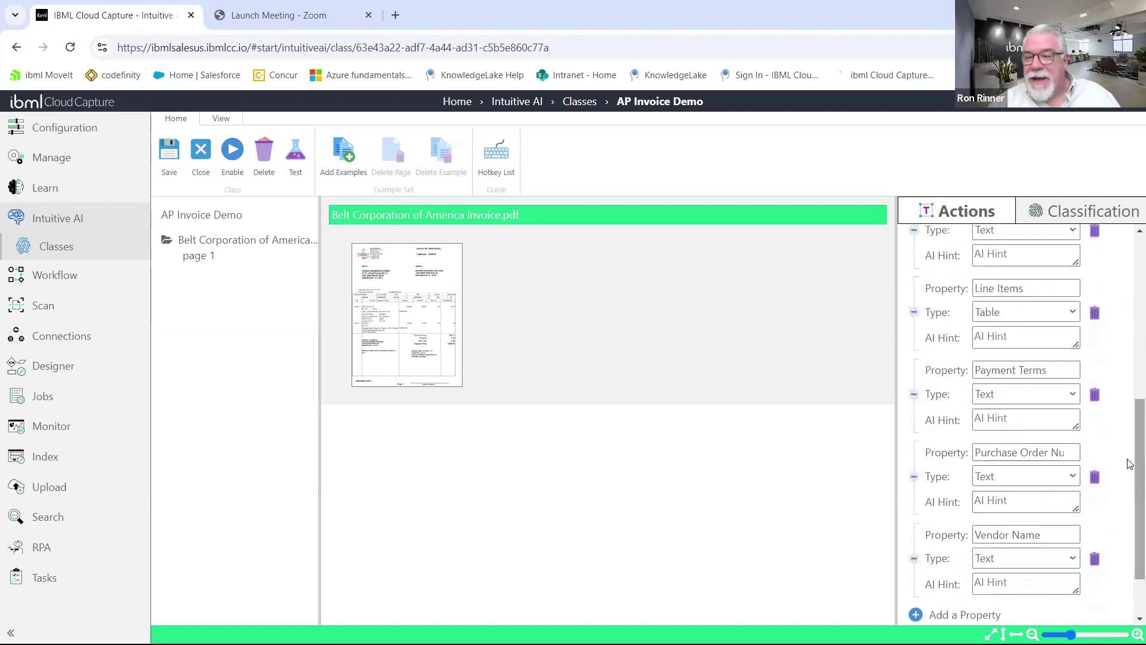
left_click_drag(1129, 464, 1128, 340)
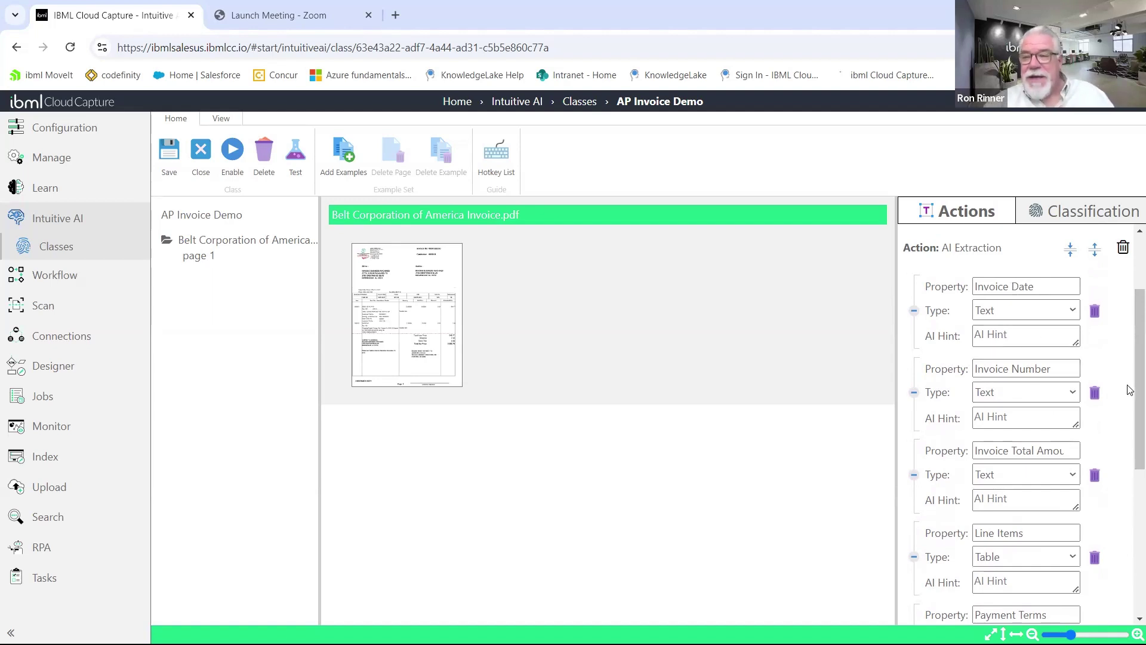
left_click_drag(1129, 389, 1129, 558)
left_click(1011, 509)
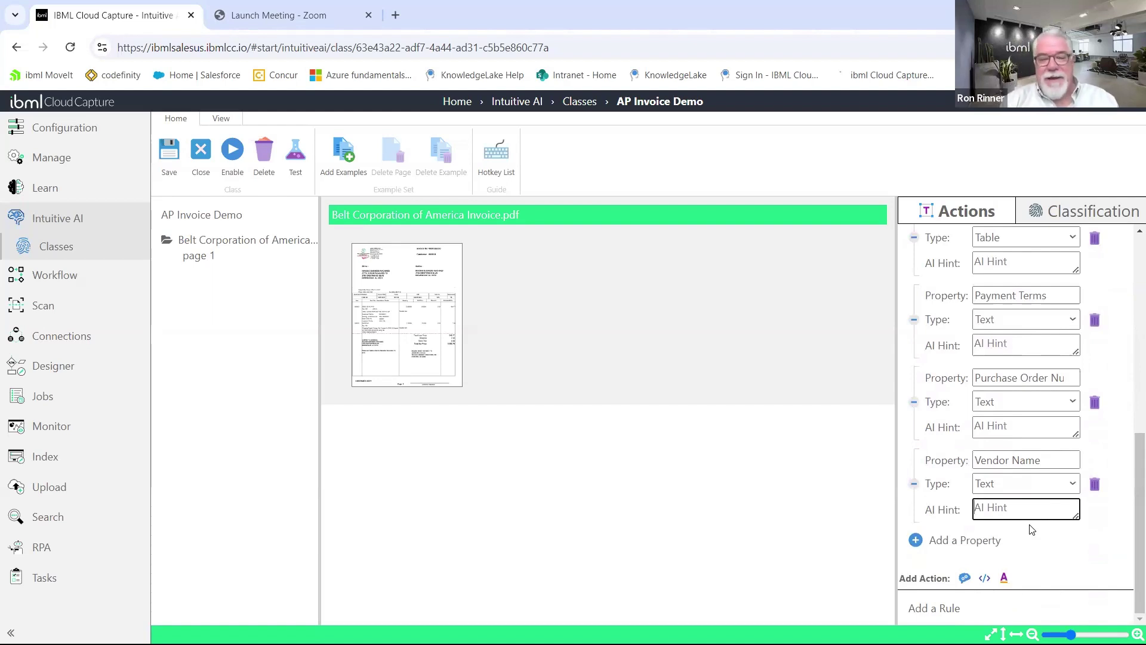
type("Captu")
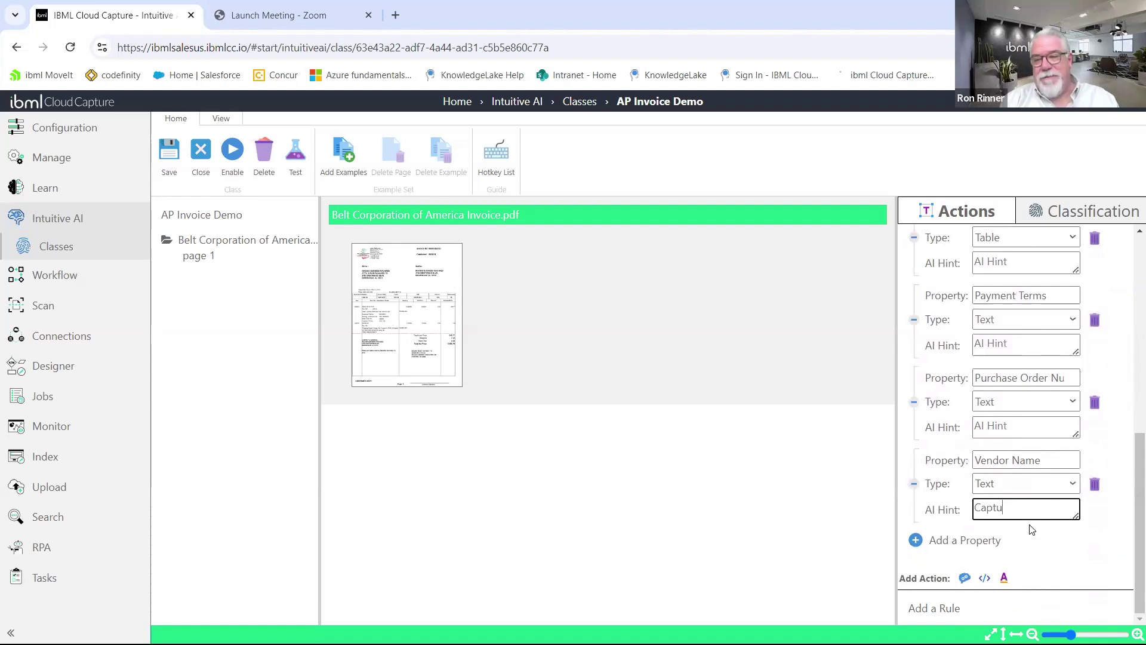
type("re the Belt")
key("BackSpace")
key("BackSpace")
key("BackSpace")
key("BackSpace")
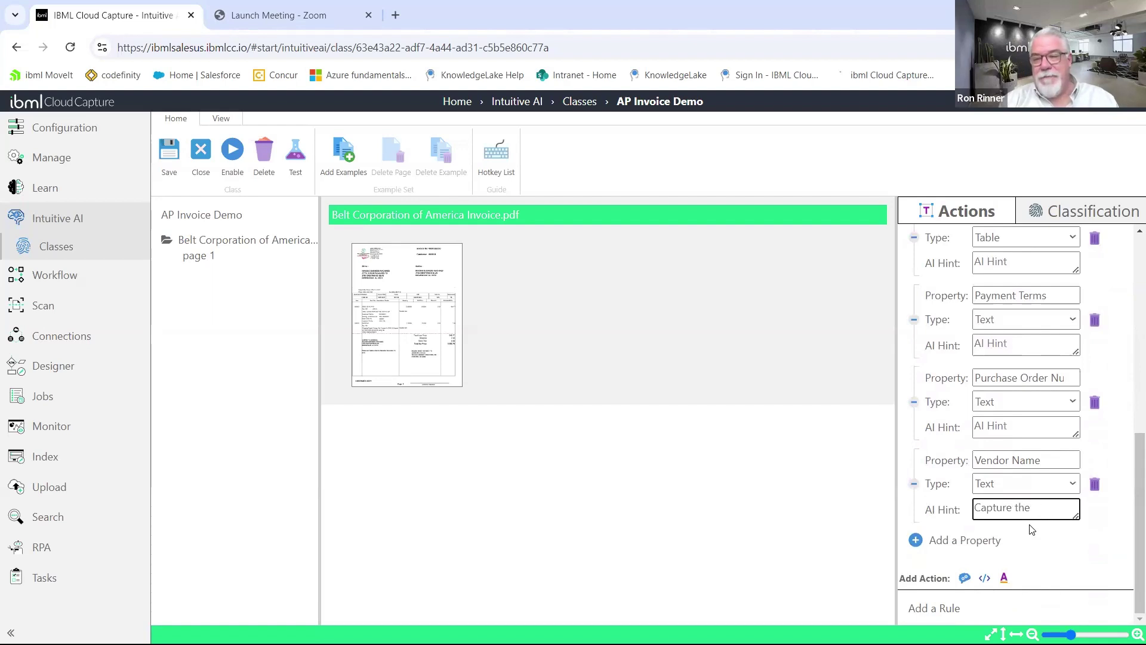
type("Vendor Name - i")
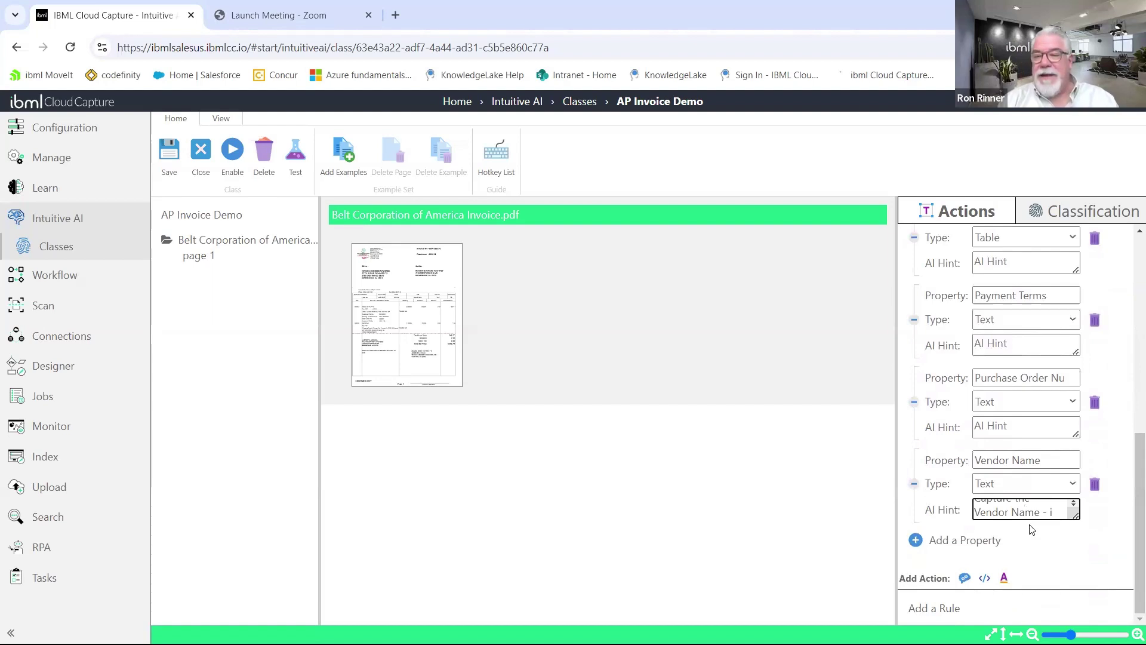
type("bml is")
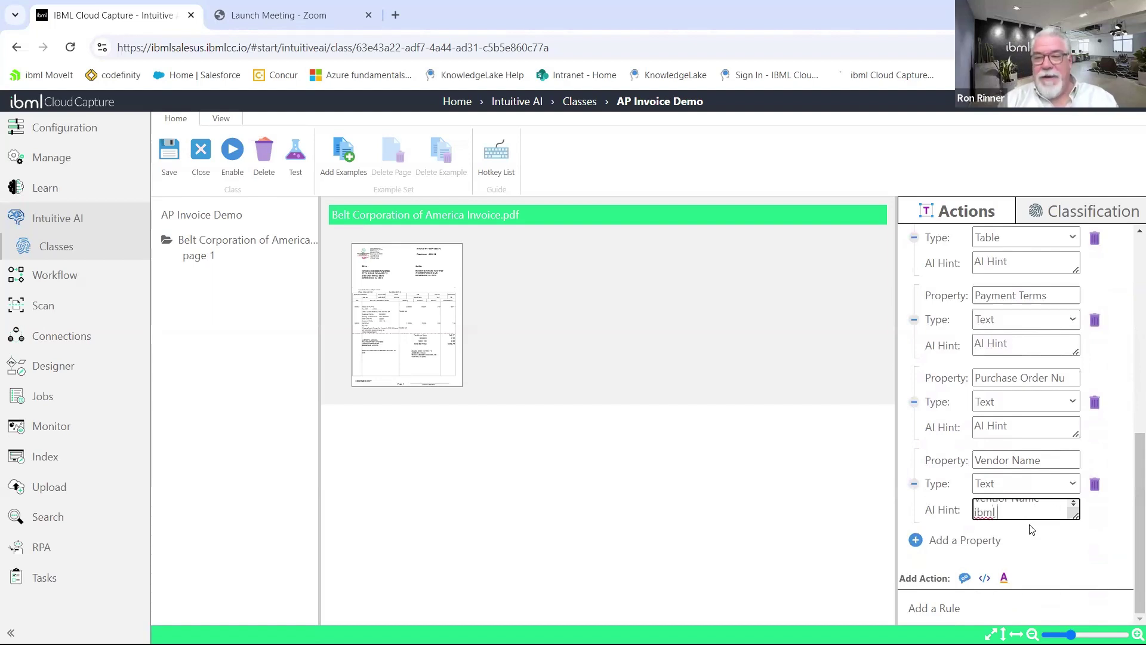
type("ll")
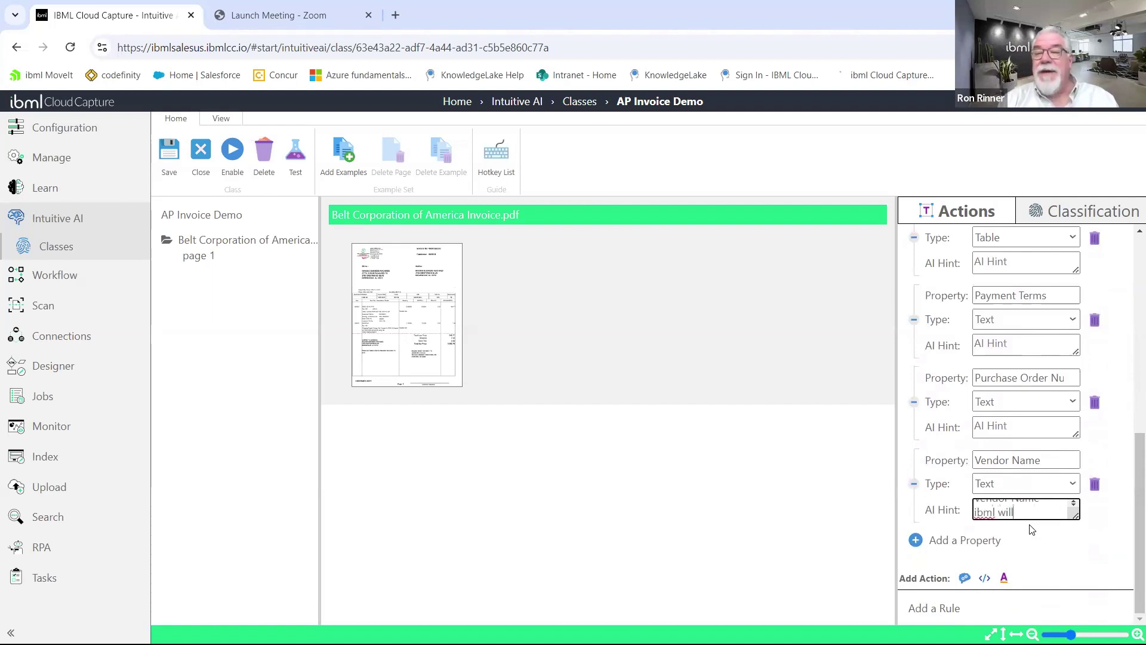
type(" nver")
key("BackSpace")
key("BackSpace")
type("ever")
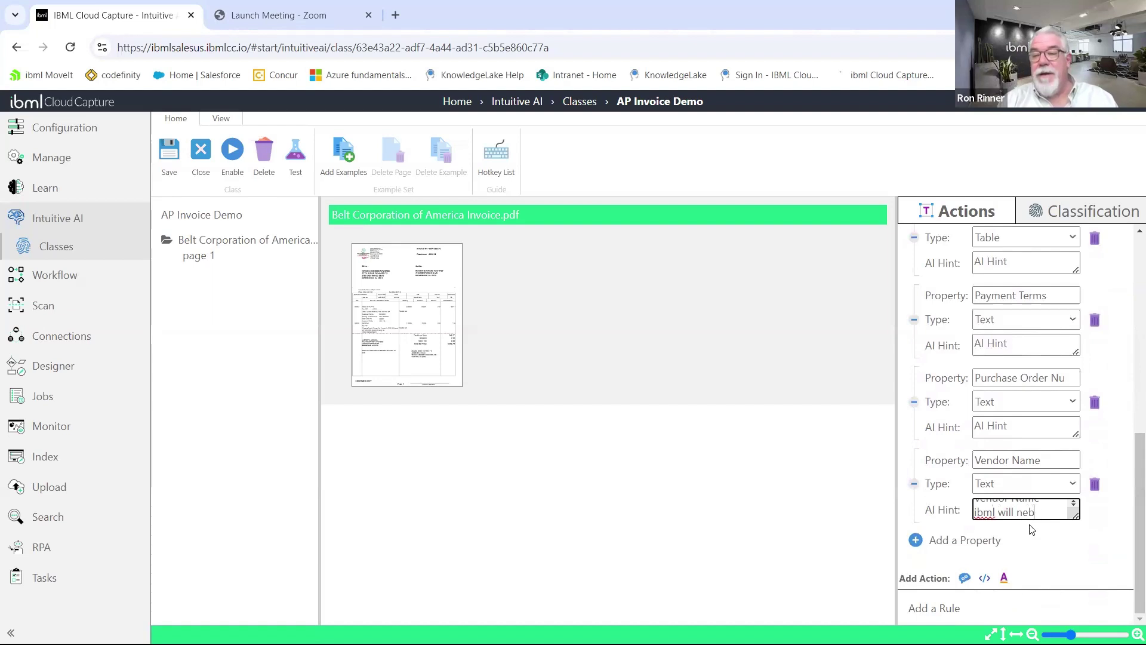
key("BackSpace")
key("BackSpace")
key("BackSpace")
key("BackSpace")
type("ever be the answe")
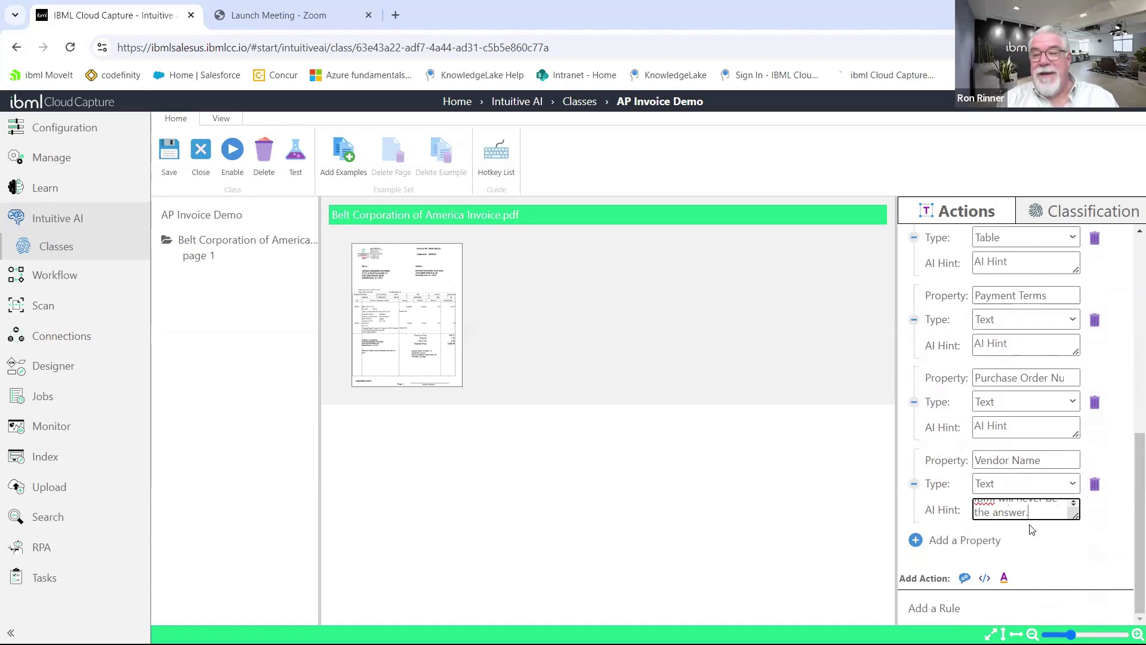
Finish the Vendor Name property's AI hint so that it ends with "the answer.".
type("r.")
key("Return")
left_click(1060, 561)
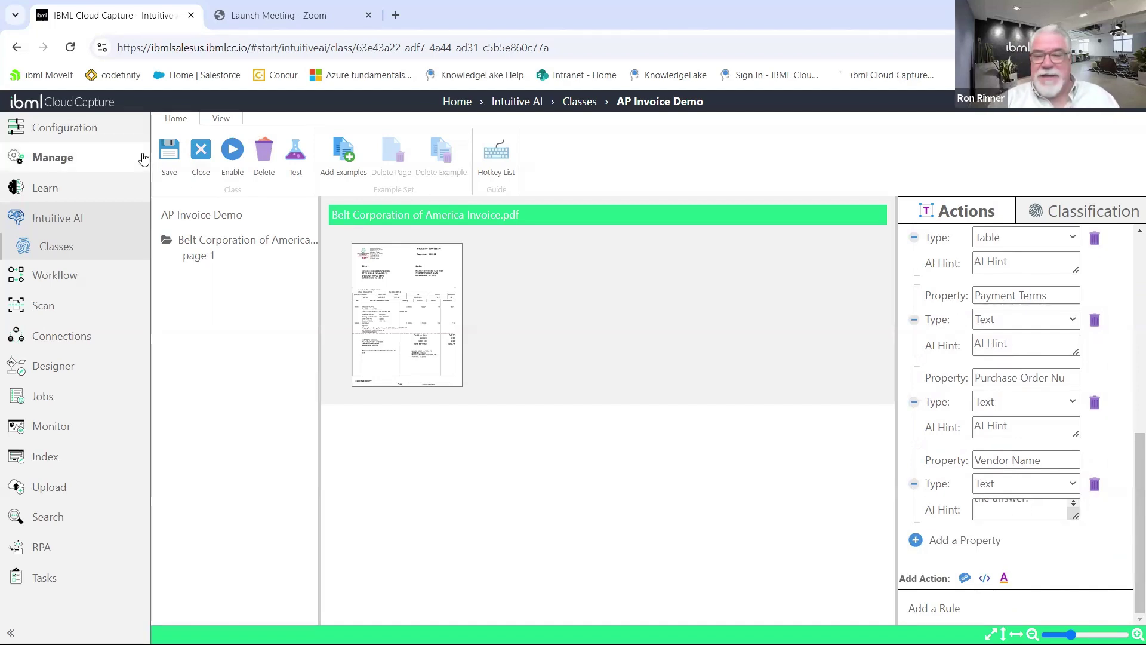
Open the line item capture prompt text file from the desktop and copy its full text.
mouse_move(394, 642)
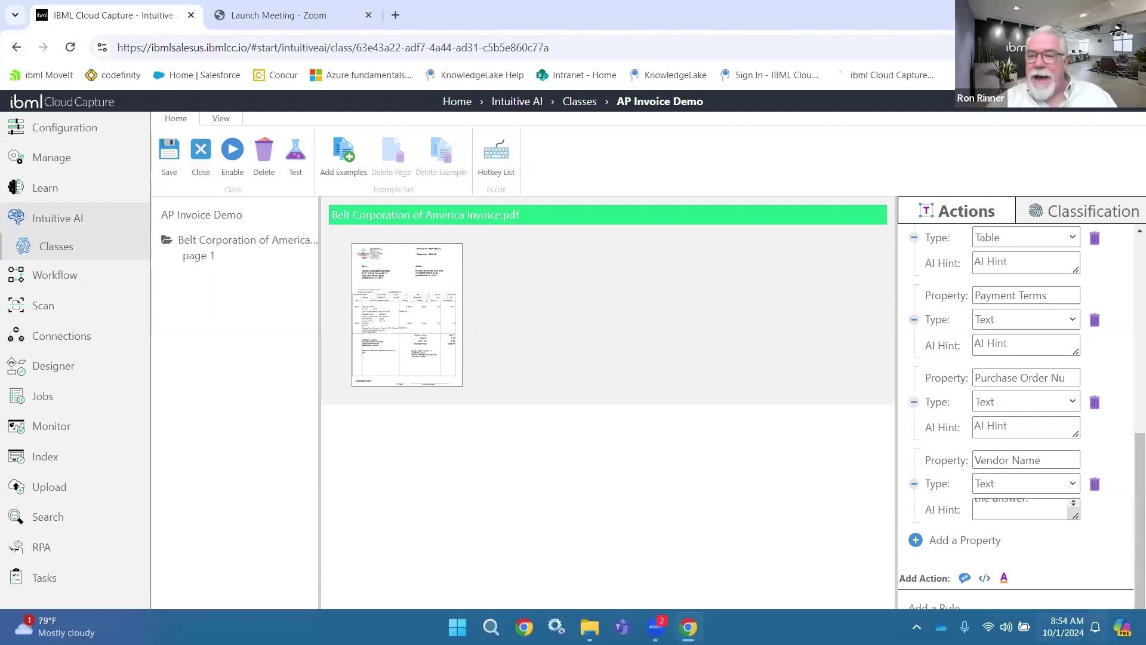
scroll(1130, 373, "up", 3)
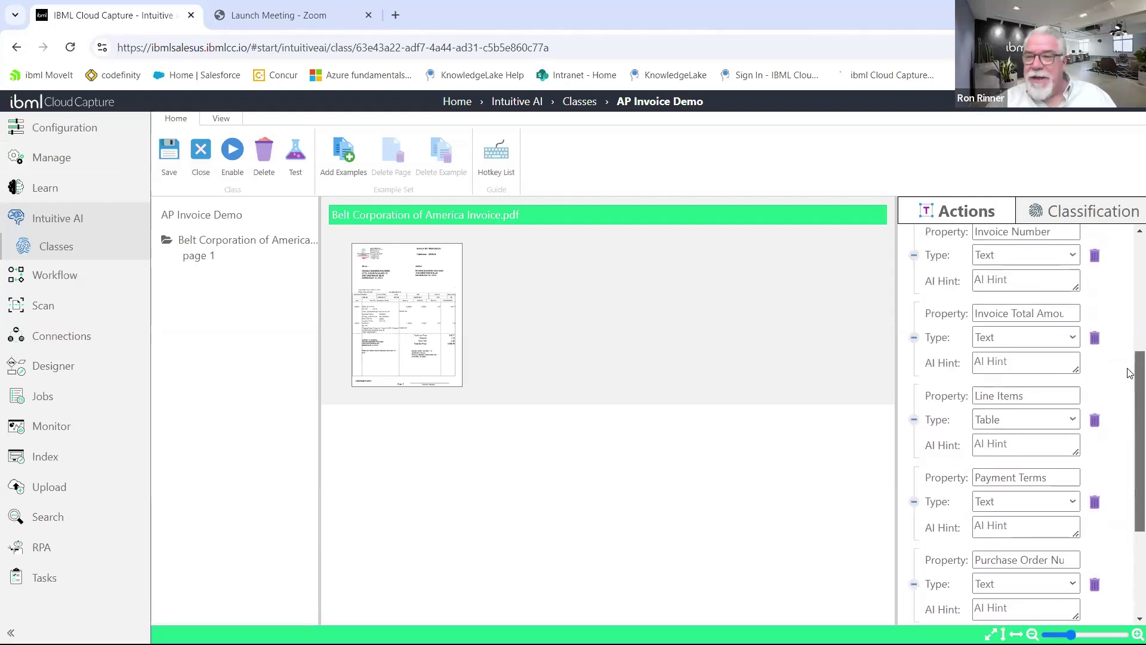
scroll(1129, 373, "up", 1)
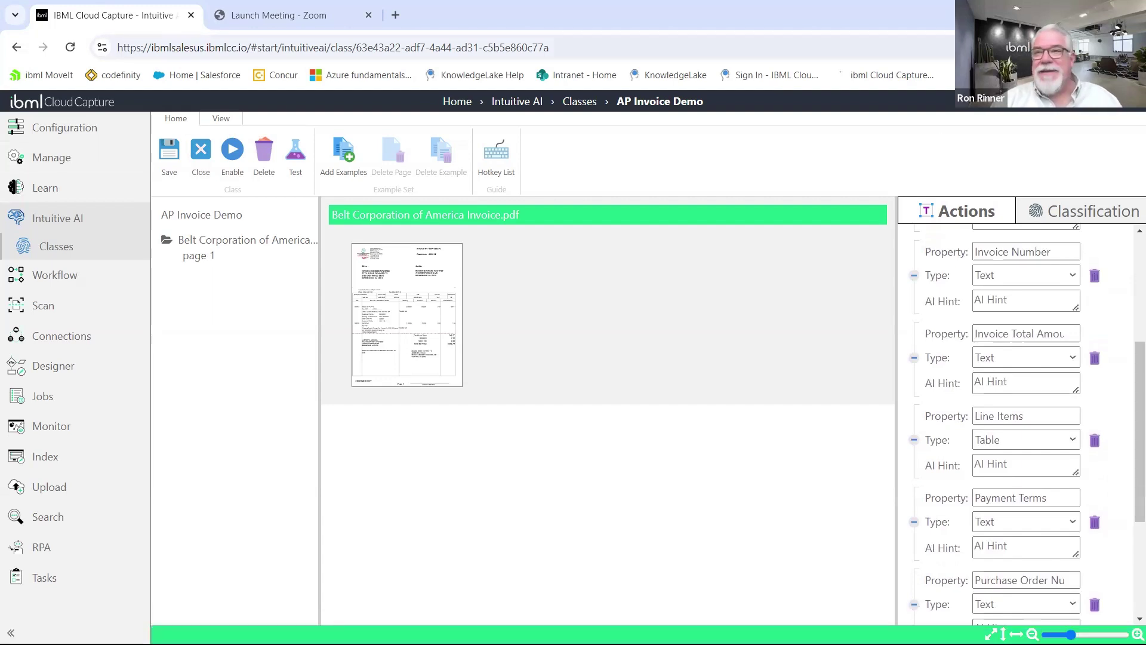
key("super+d")
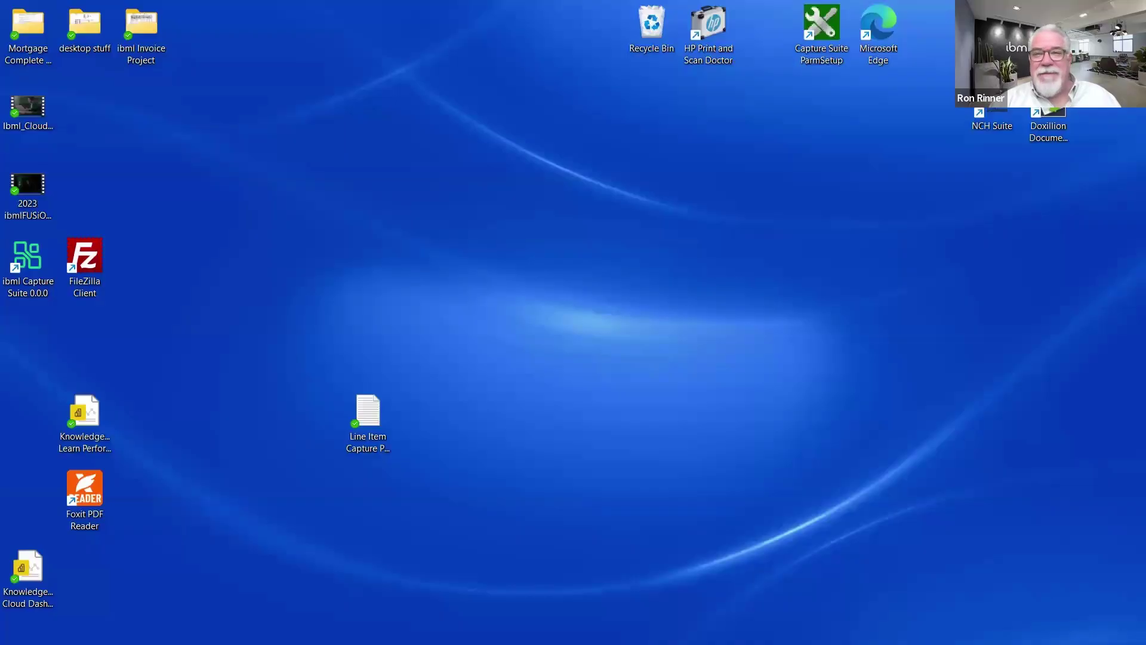
left_click(370, 410)
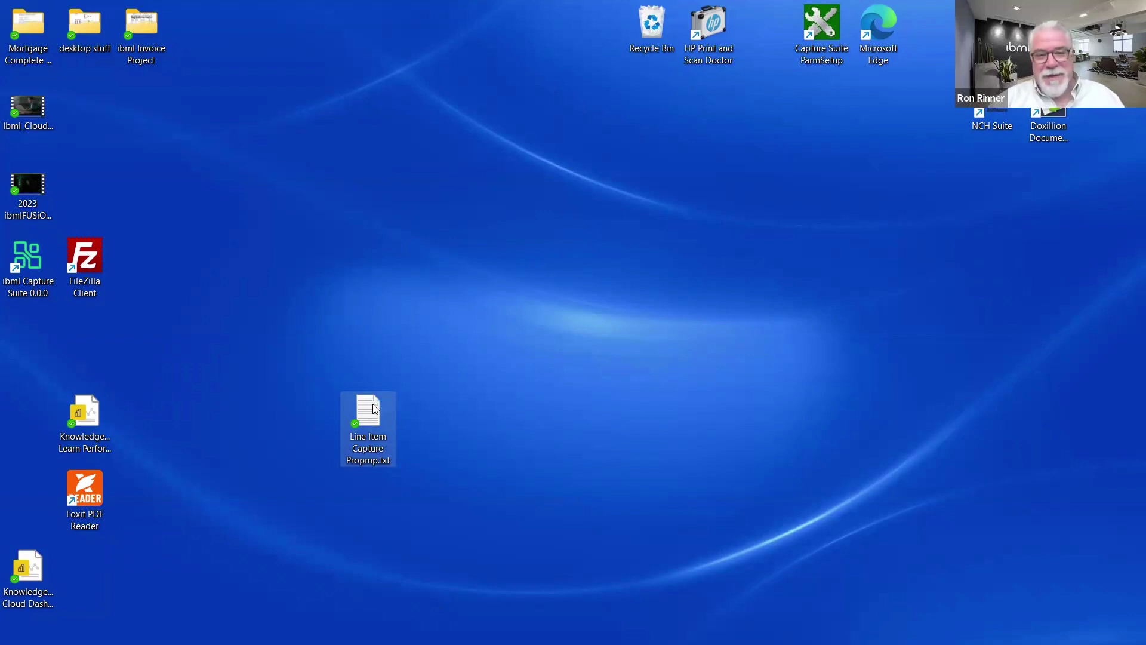
double_click(375, 409)
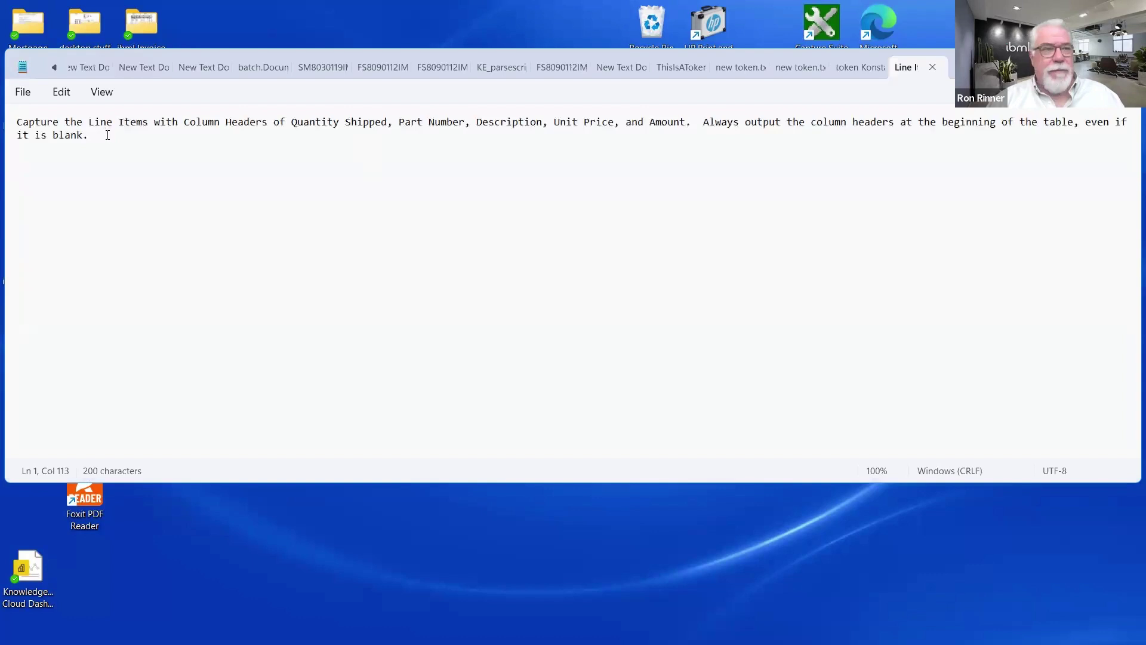
left_click_drag(111, 135, 7, 111)
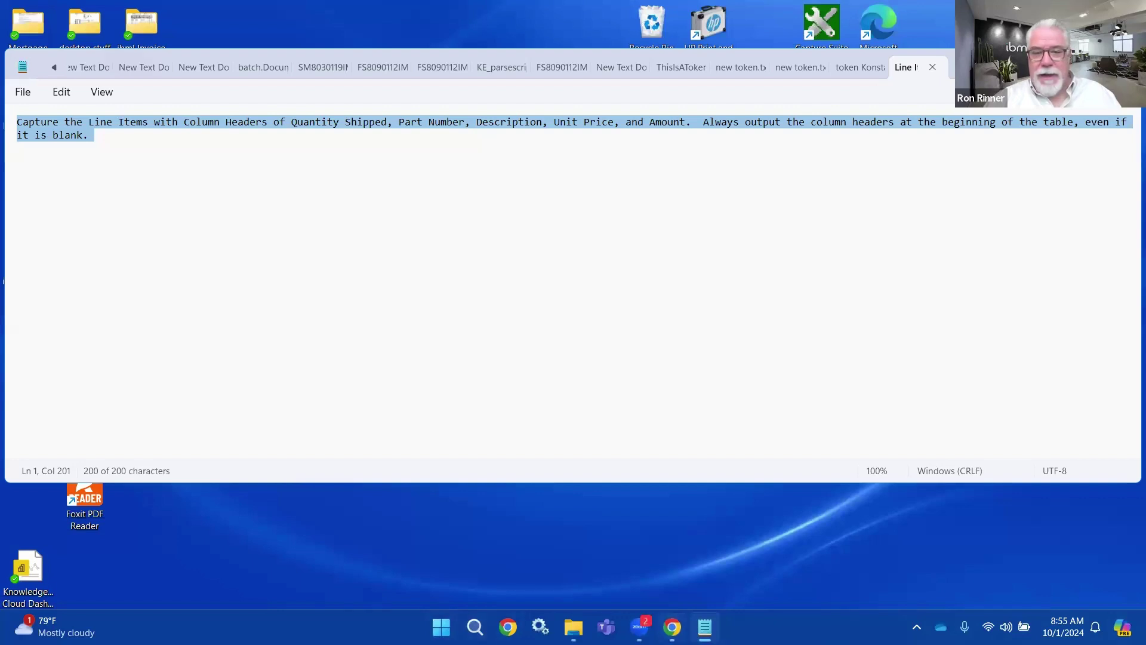
Switch back to IBML Cloud Capture, paste the copied prompt as the Line Items property's AI hint and enlarge the hint box.
left_click(672, 627)
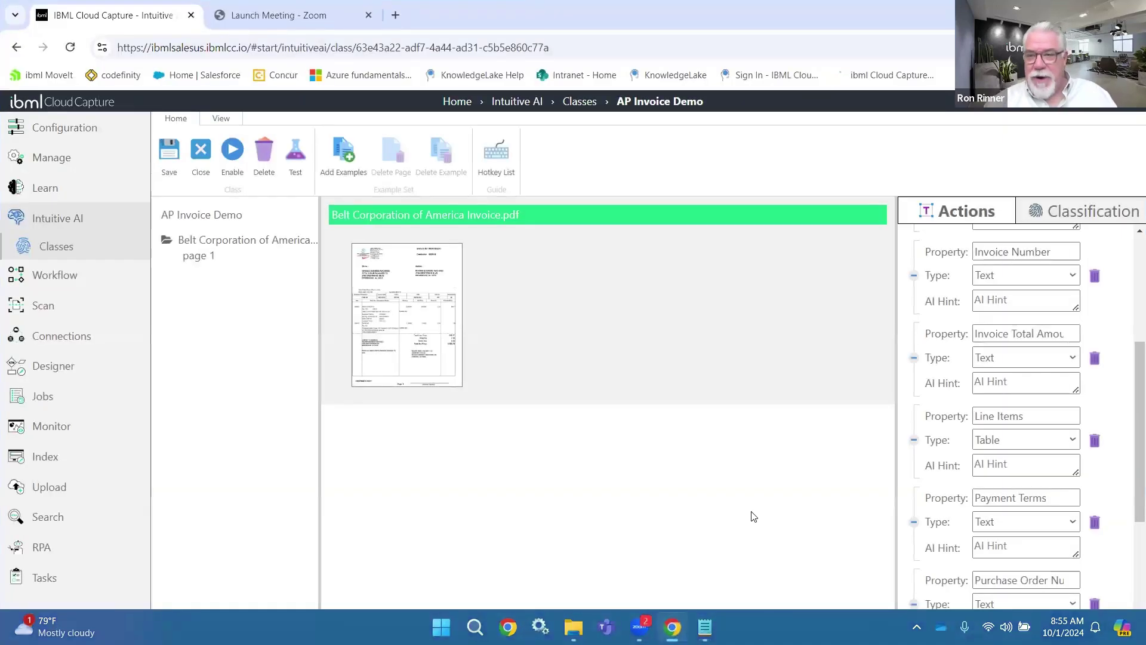
scroll(1092, 468, "down", 3)
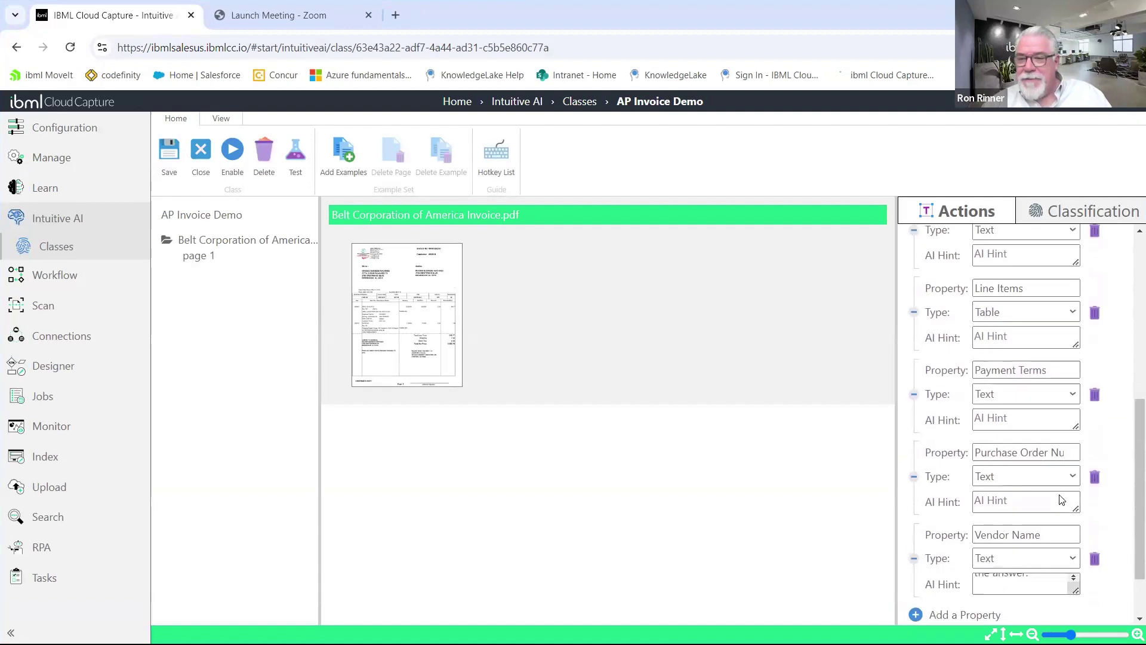
left_click_drag(1133, 474, 1129, 415)
left_click(1020, 474)
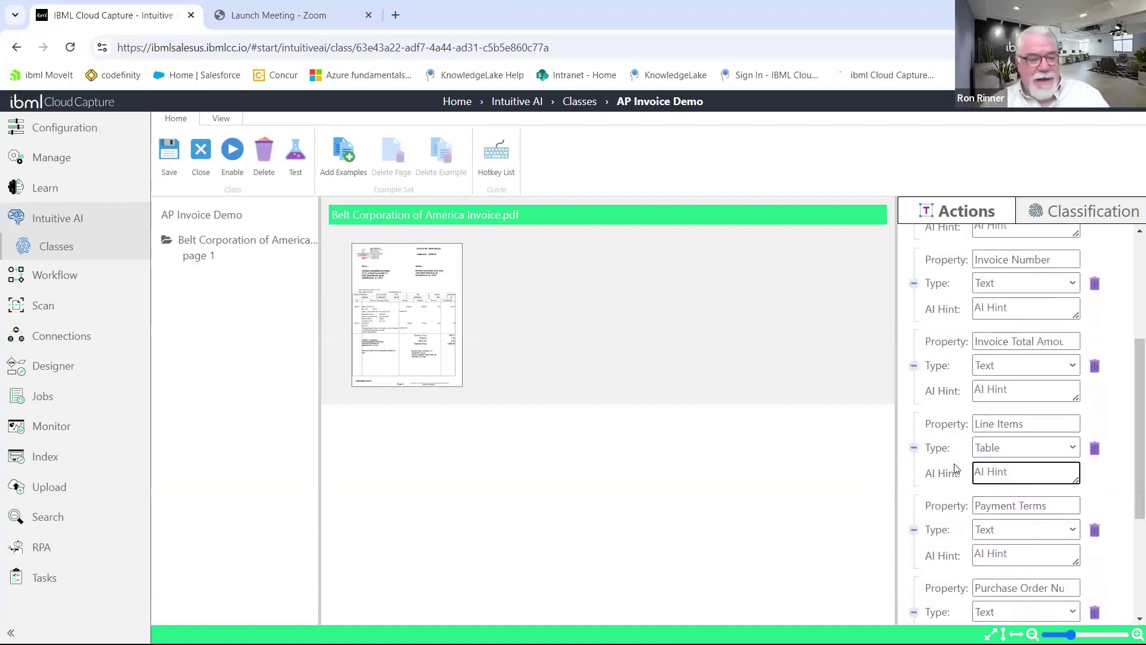
key("ctrl+v")
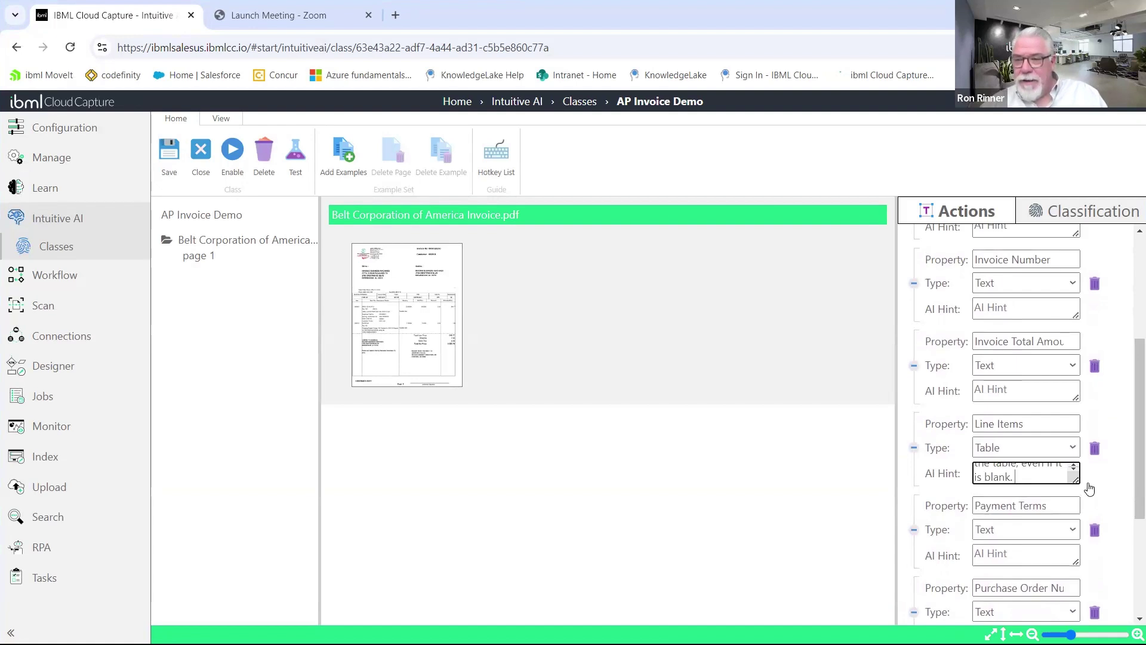
left_click_drag(1075, 481, 1085, 635)
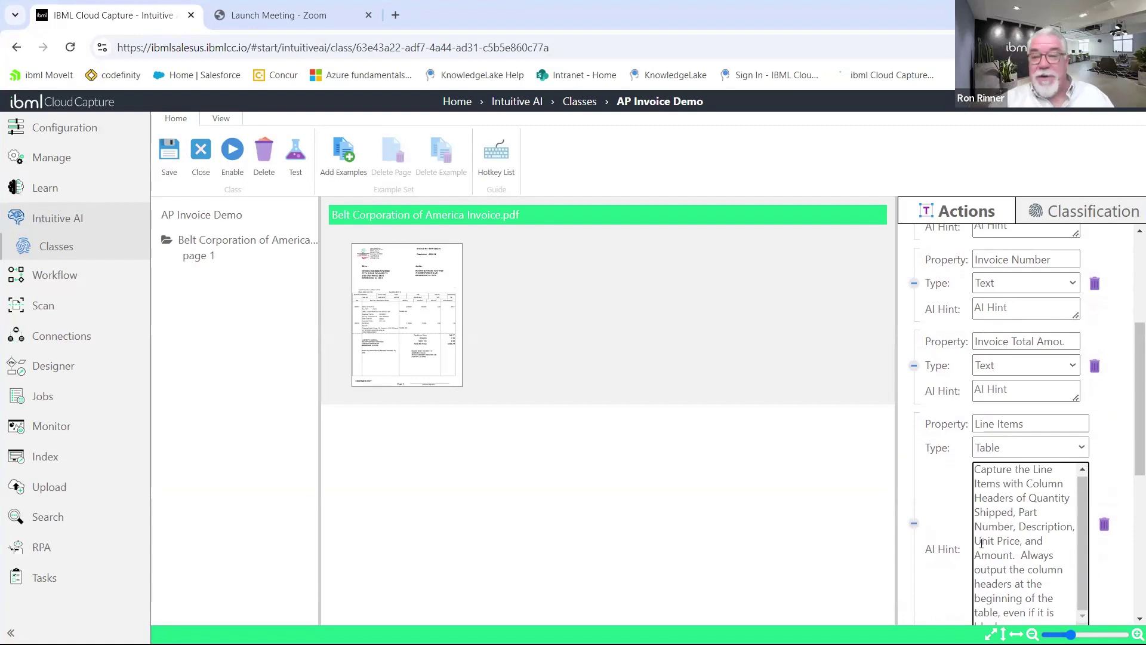
scroll(1046, 507, "down", 1)
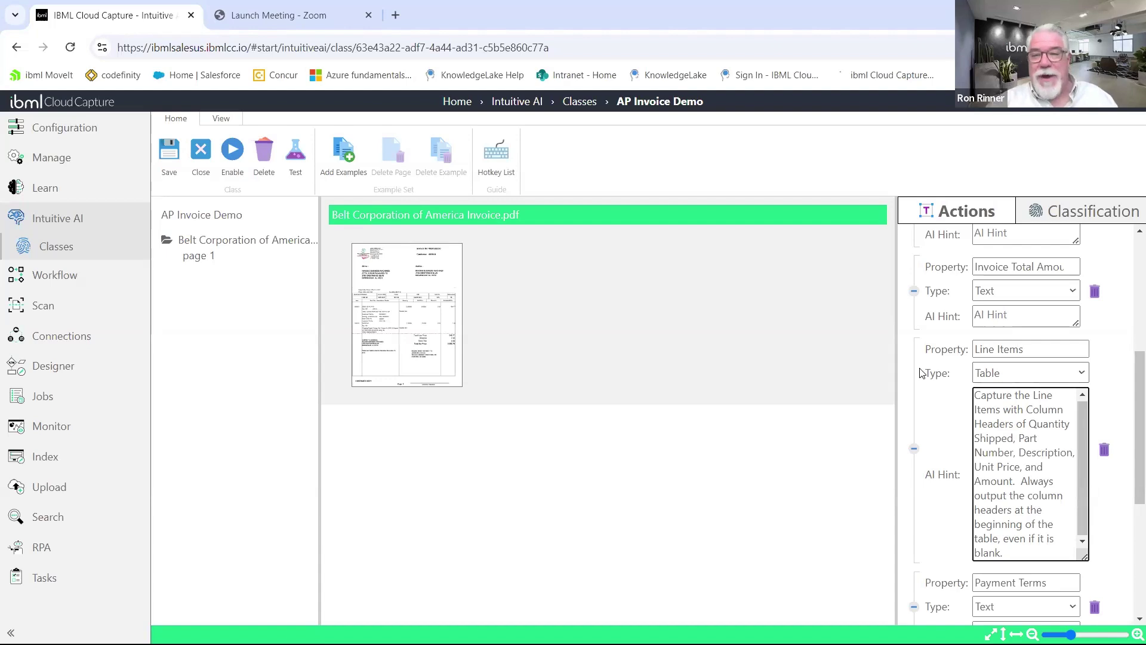
Save and enable the AP Invoice Demo class, review its extraction properties and close it.
left_click(902, 388)
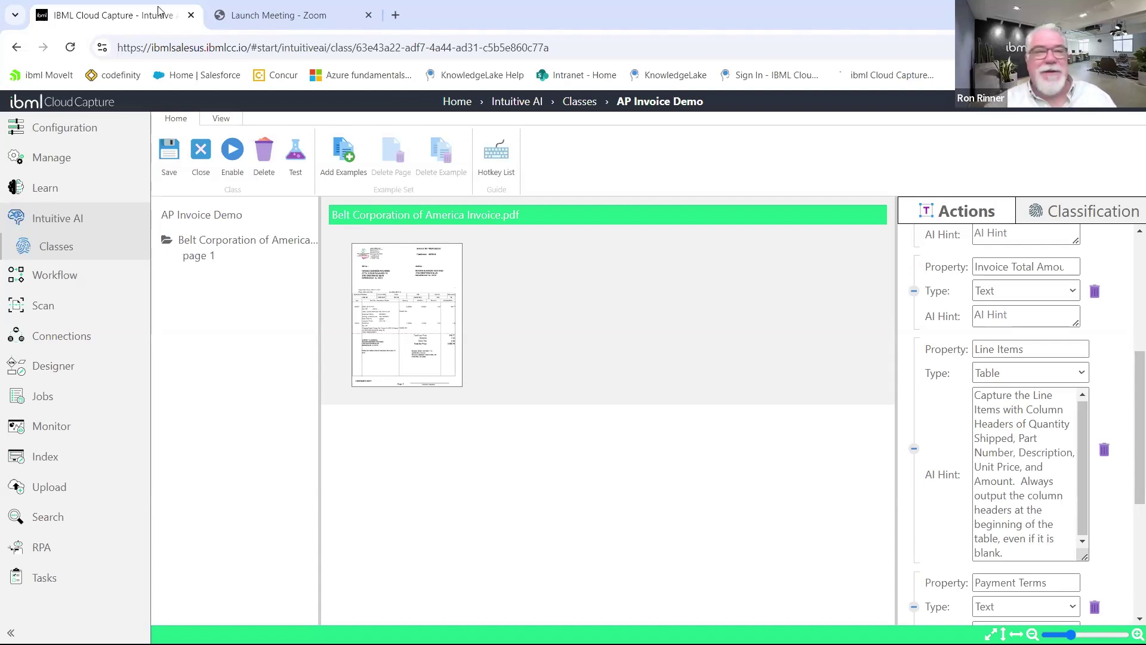
left_click(166, 156)
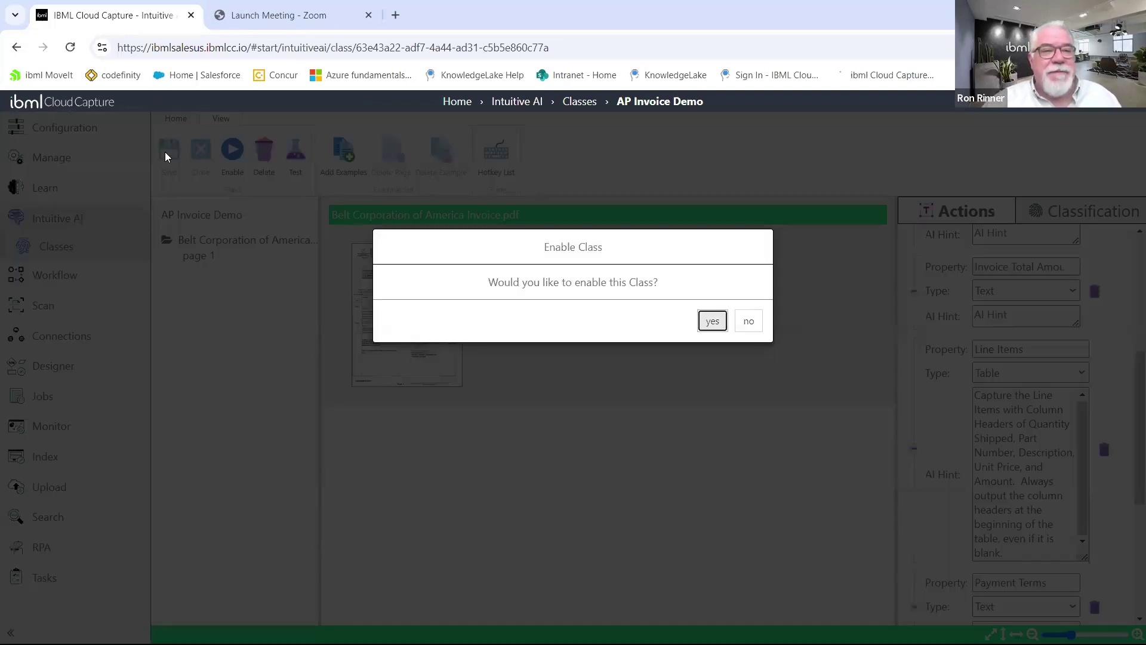
left_click(712, 321)
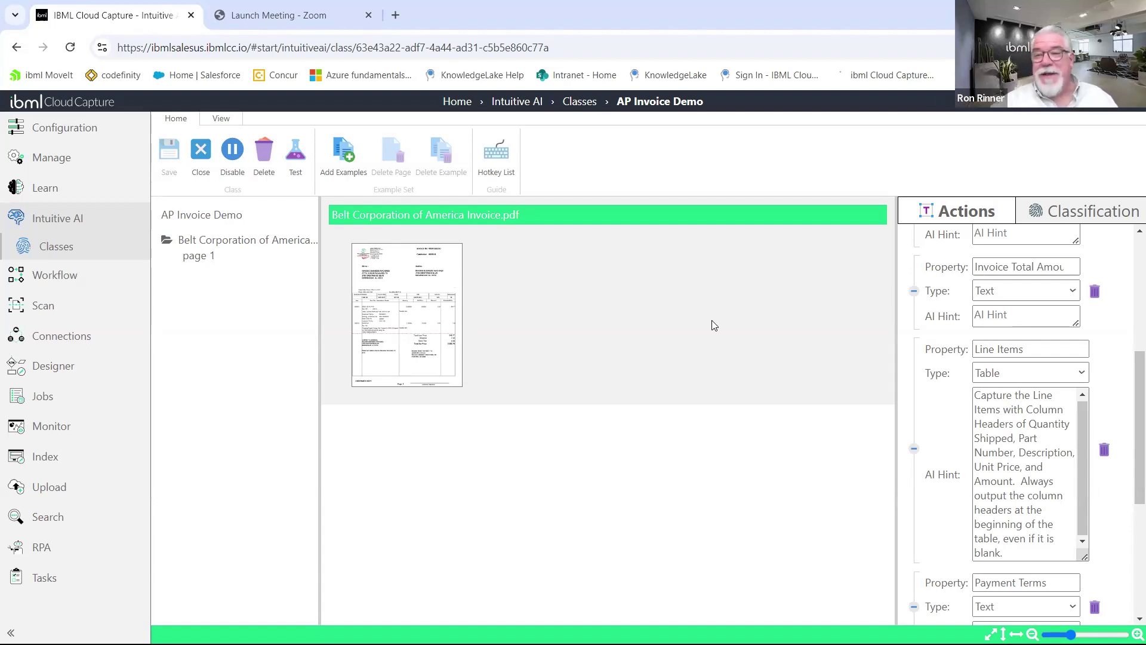
scroll(1129, 368, "up", 10)
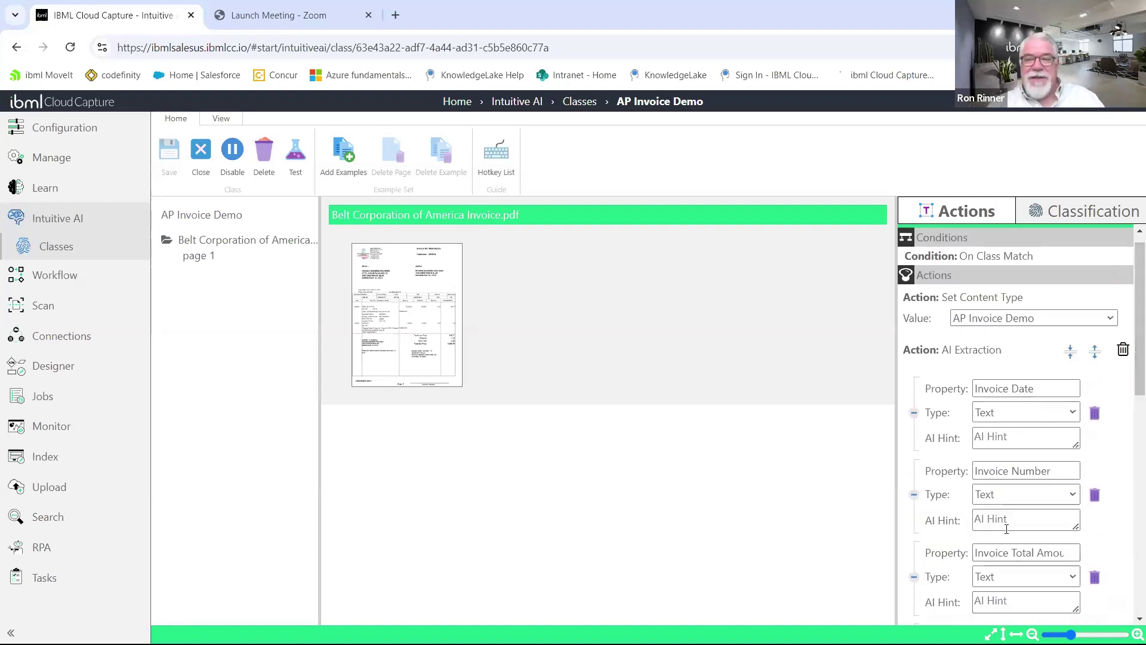
scroll(1006, 526, "down", 3)
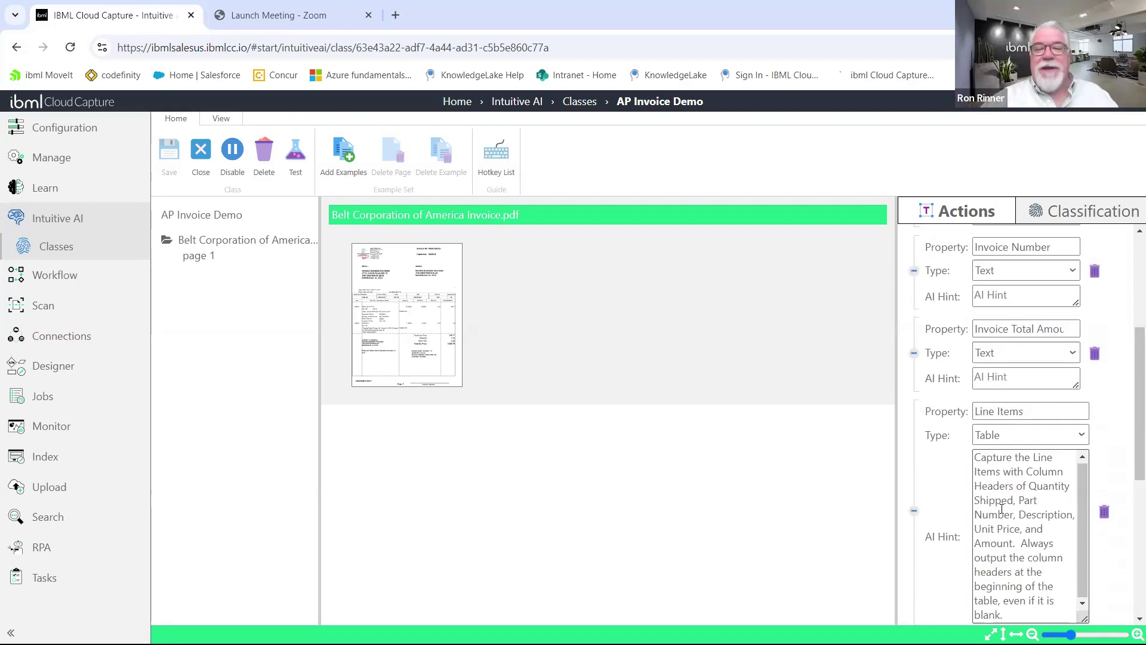
left_click(201, 151)
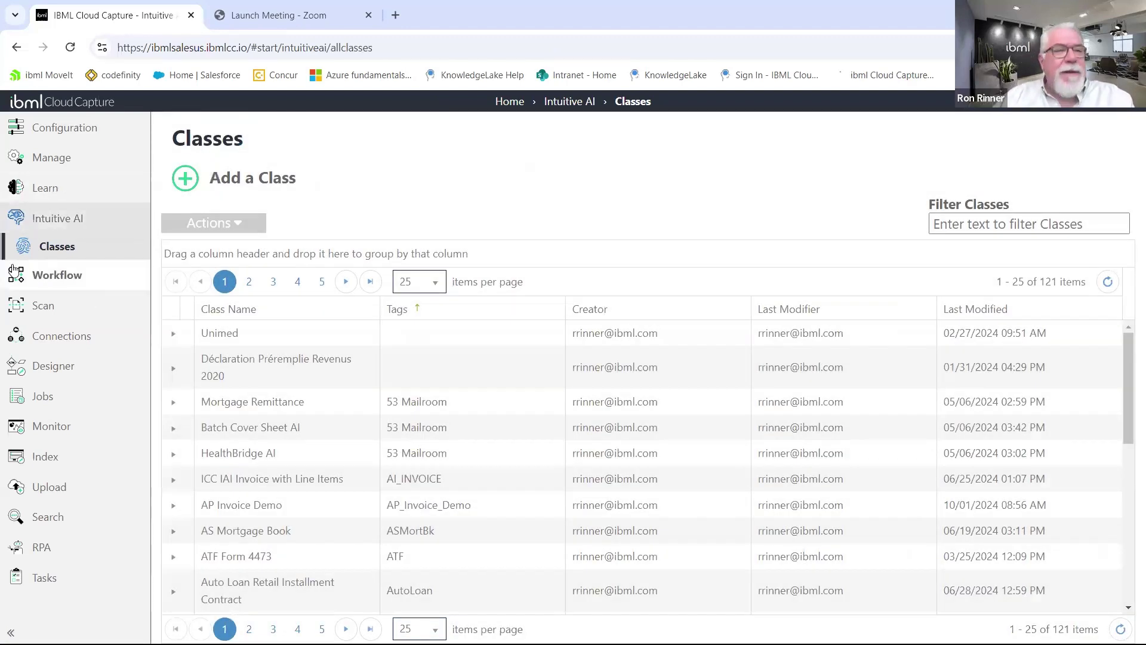
Create a new workflow and place an Intuitive AI: Match Class step below Start.
left_click(55, 278)
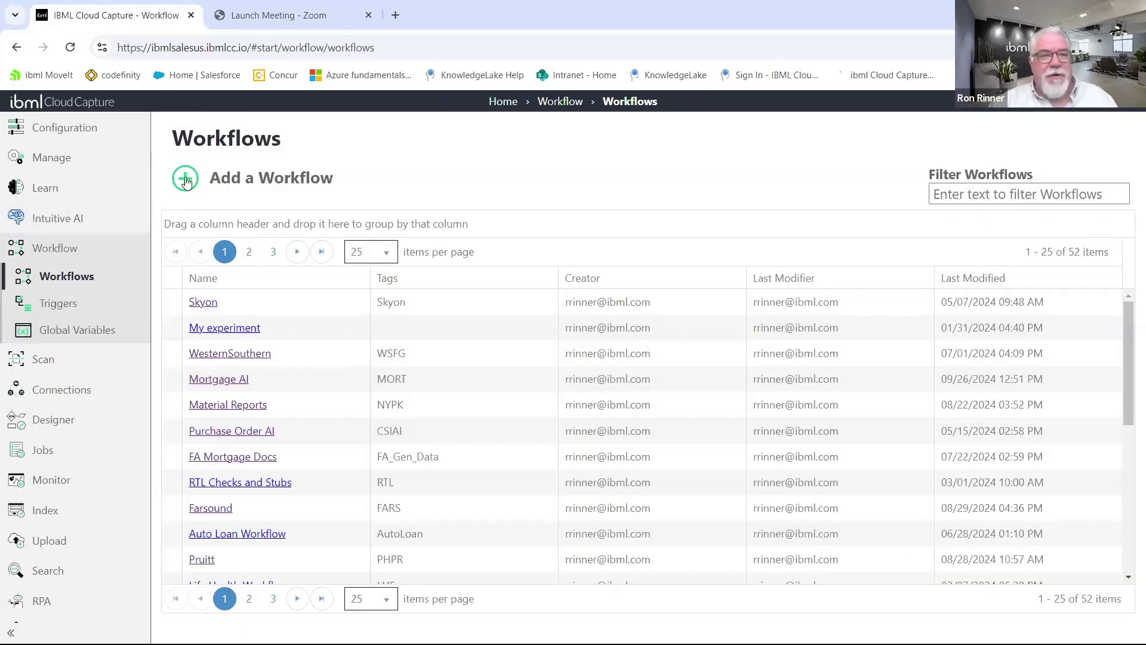
left_click(186, 179)
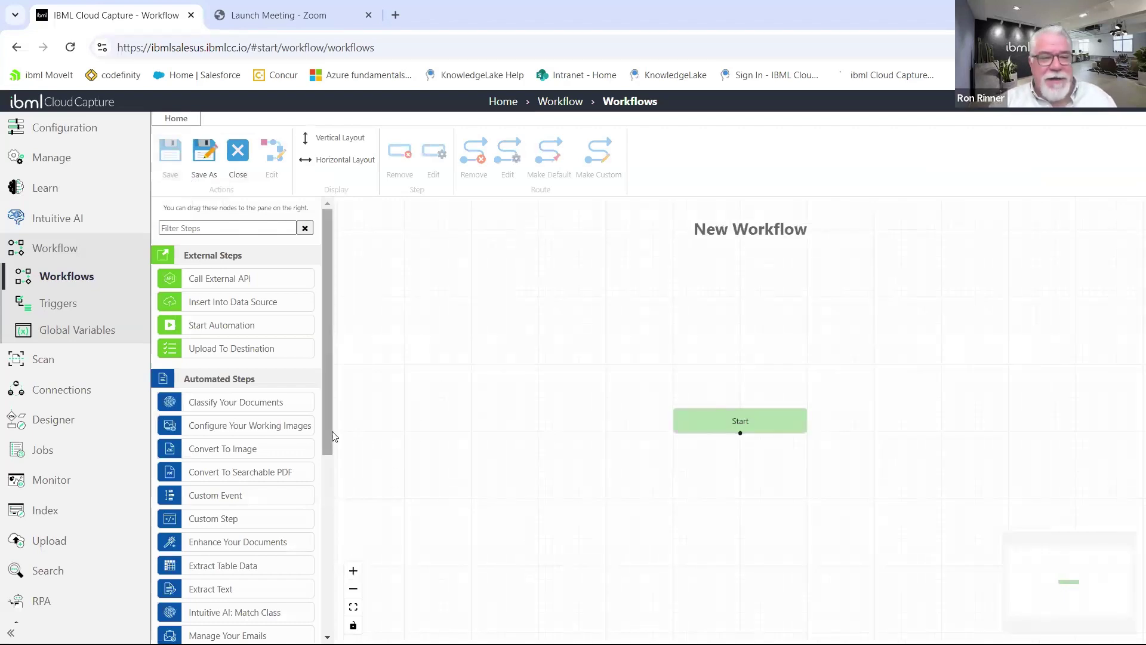
left_click_drag(333, 441, 328, 523)
left_click_drag(257, 444, 767, 491)
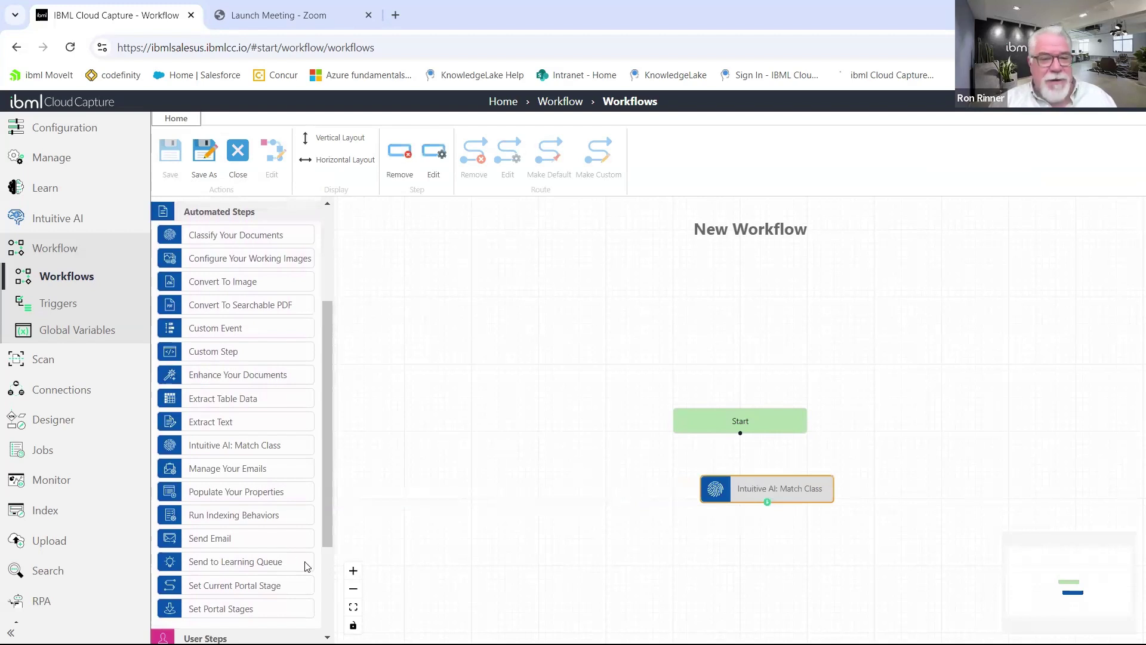
Add an Index Your Documents step and connect Start to Intuitive AI: Match Class and Match Class to Index Your Documents.
scroll(307, 566, "down", 3)
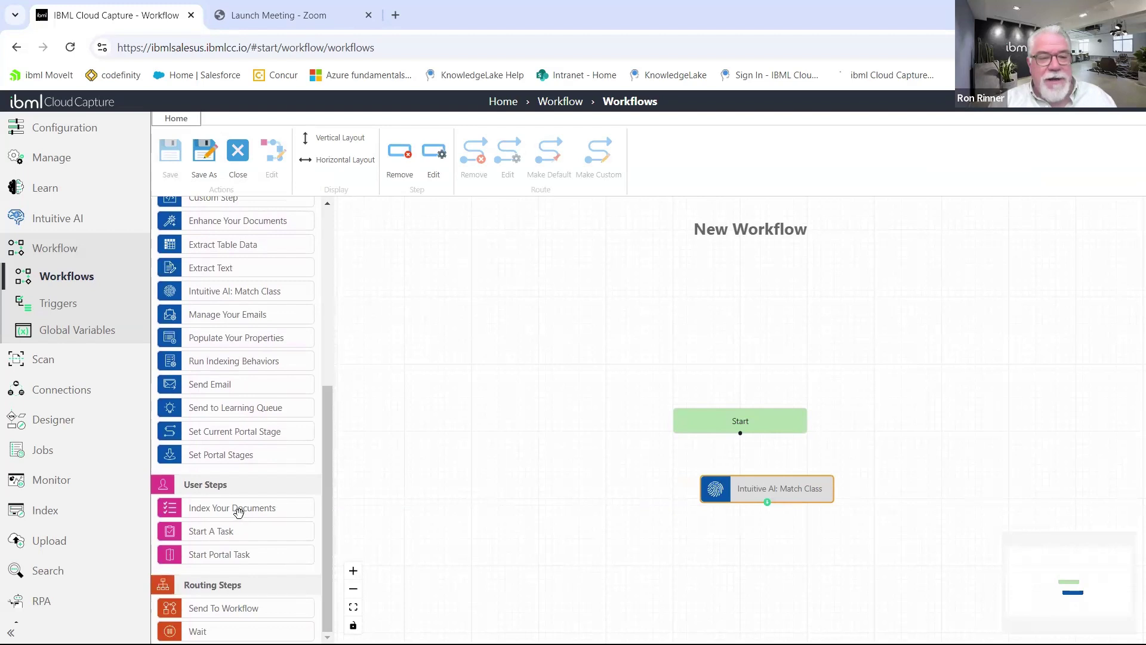
left_click_drag(236, 512, 800, 568)
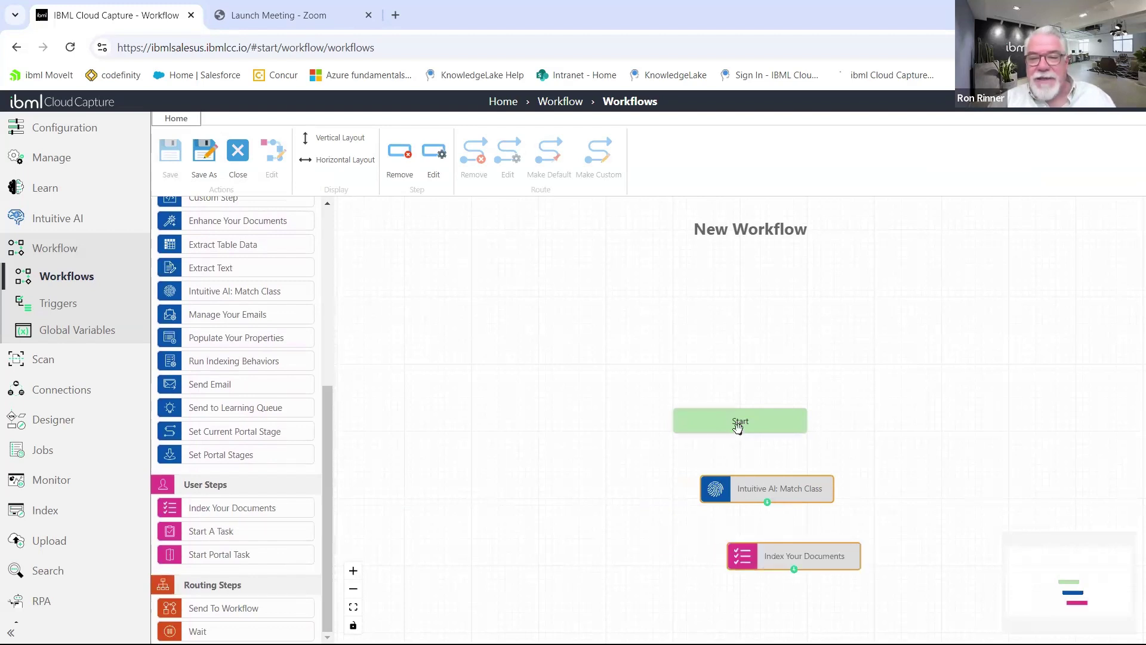
left_click(742, 432)
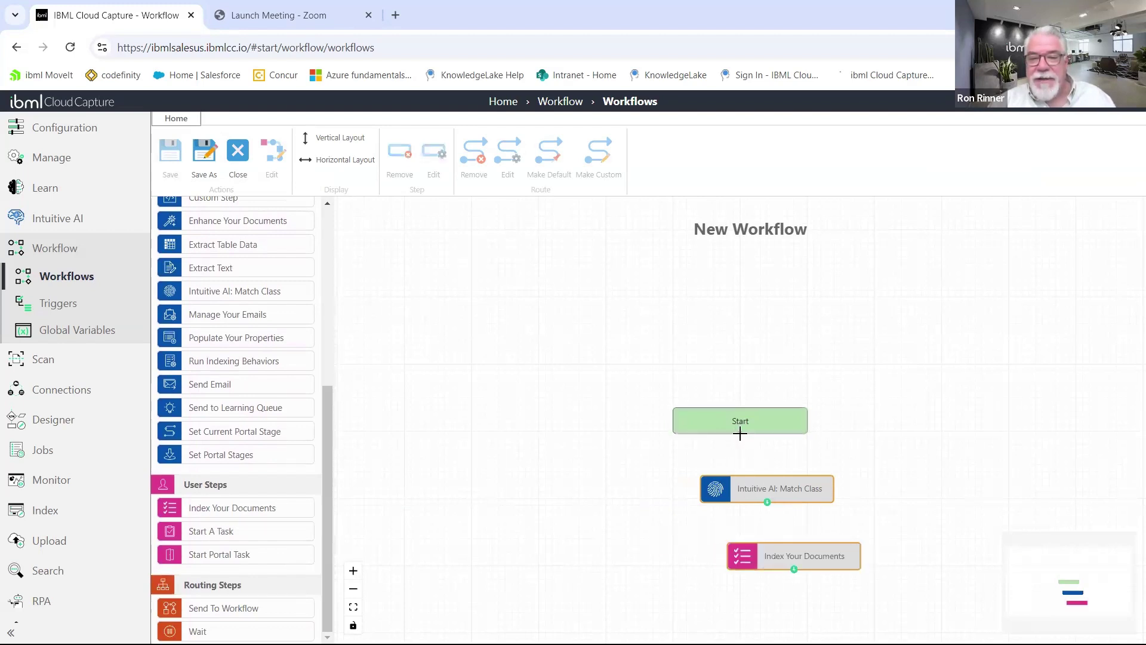
mouse_move(742, 432)
left_mouse_down()
mouse_move(769, 470)
mouse_move(716, 409)
mouse_move(624, 366)
mouse_move(680, 472)
left_mouse_up()
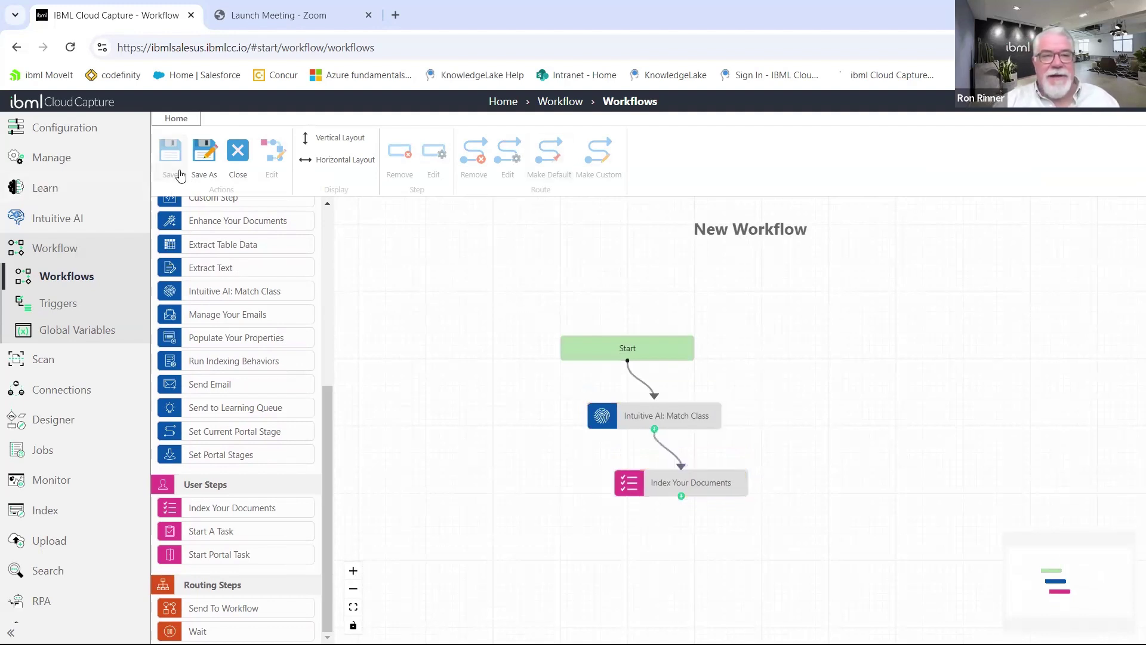
Start saving the workflow under a new name and enter AP Invoice Demo as its name.
left_click(196, 160)
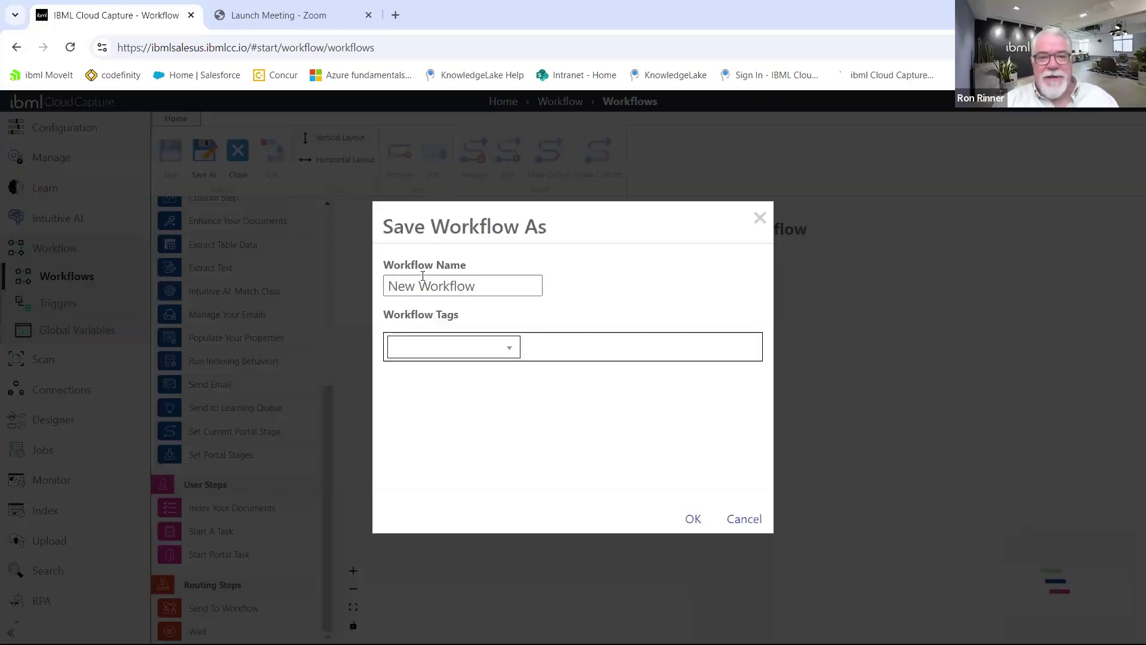
triple_click(493, 281)
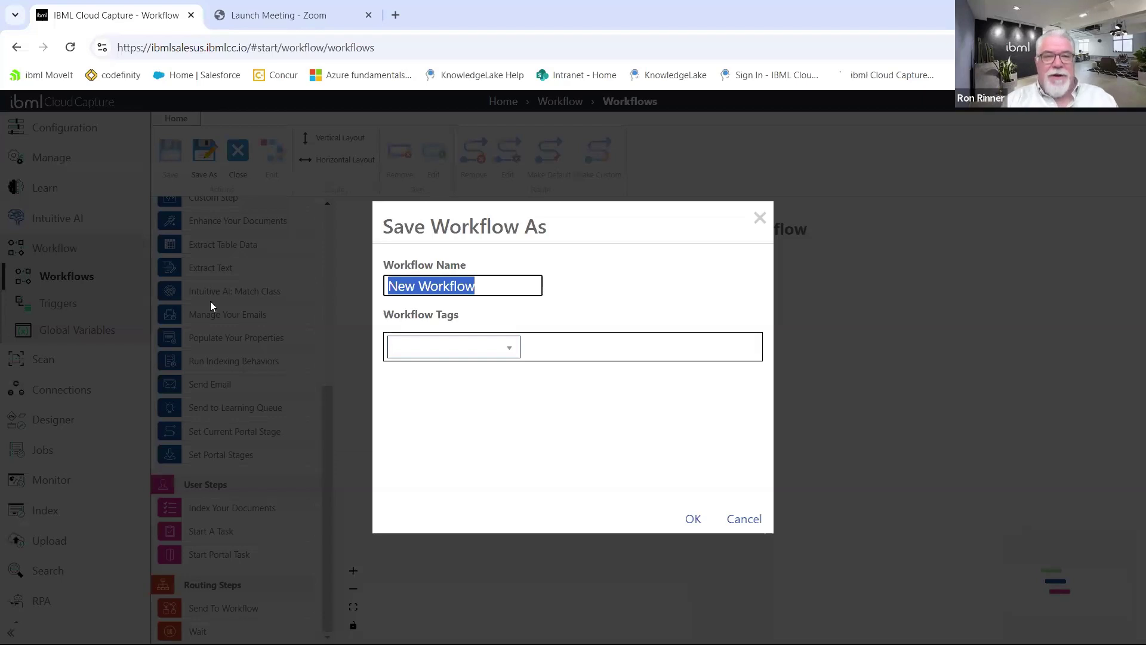
type("Al")
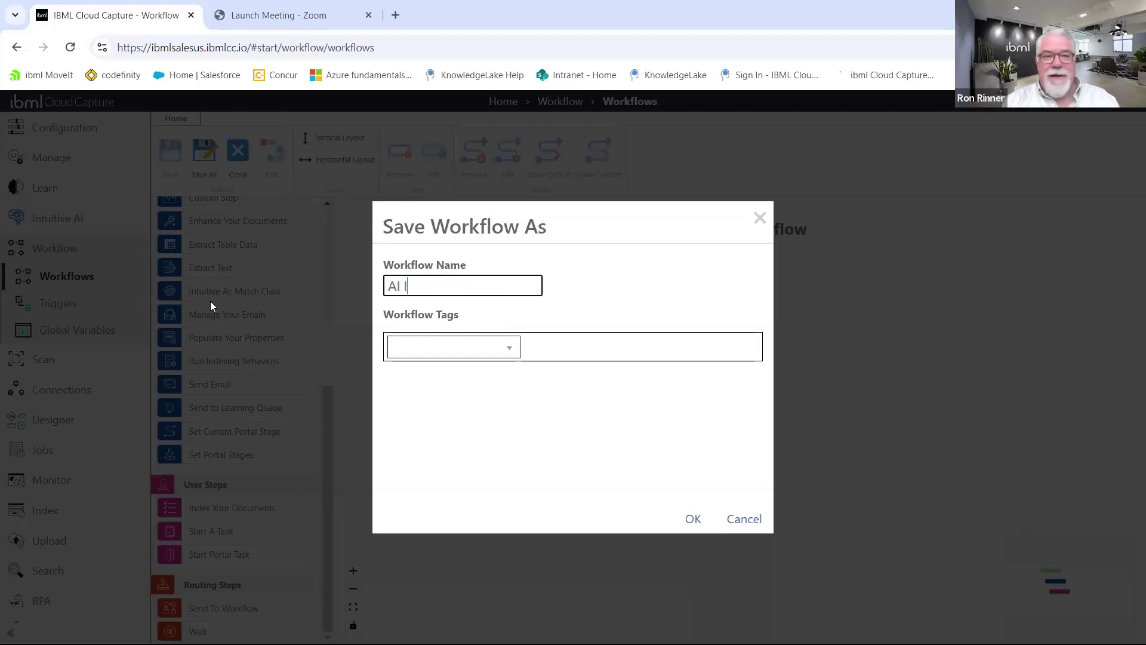
type("P ")
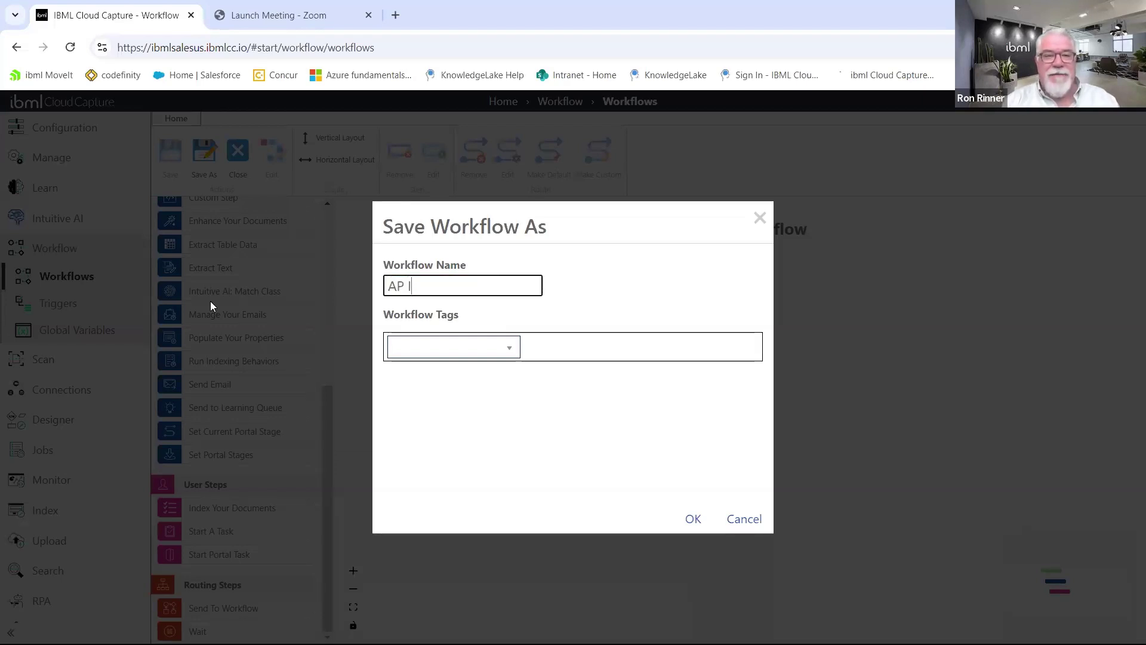
type("Invoice D")
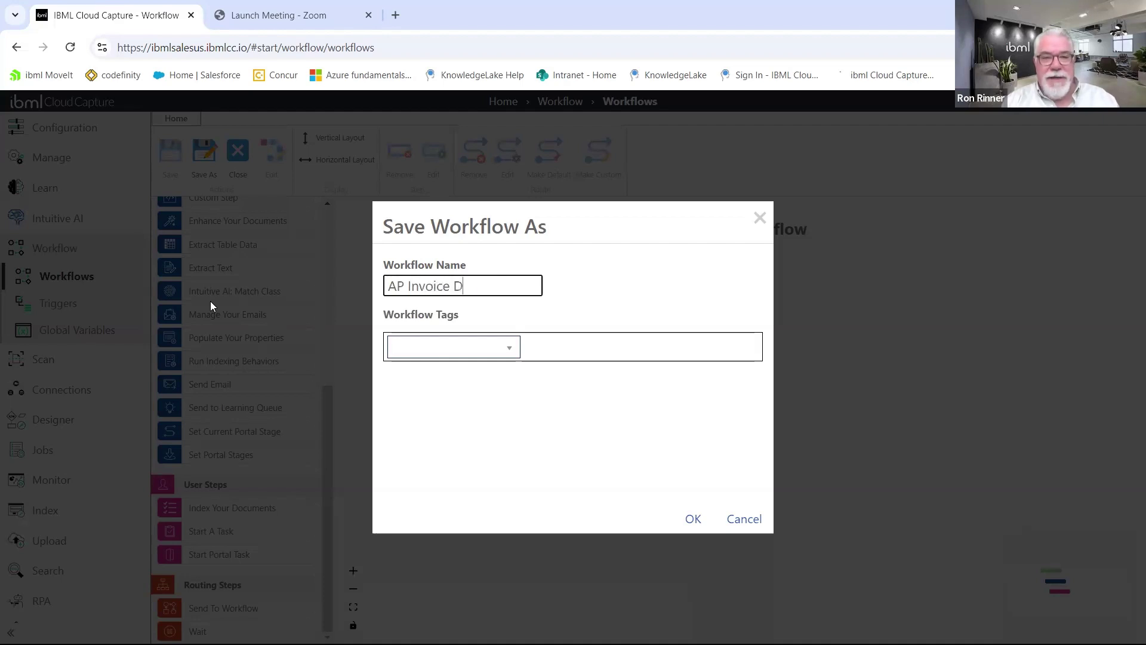
type("emo")
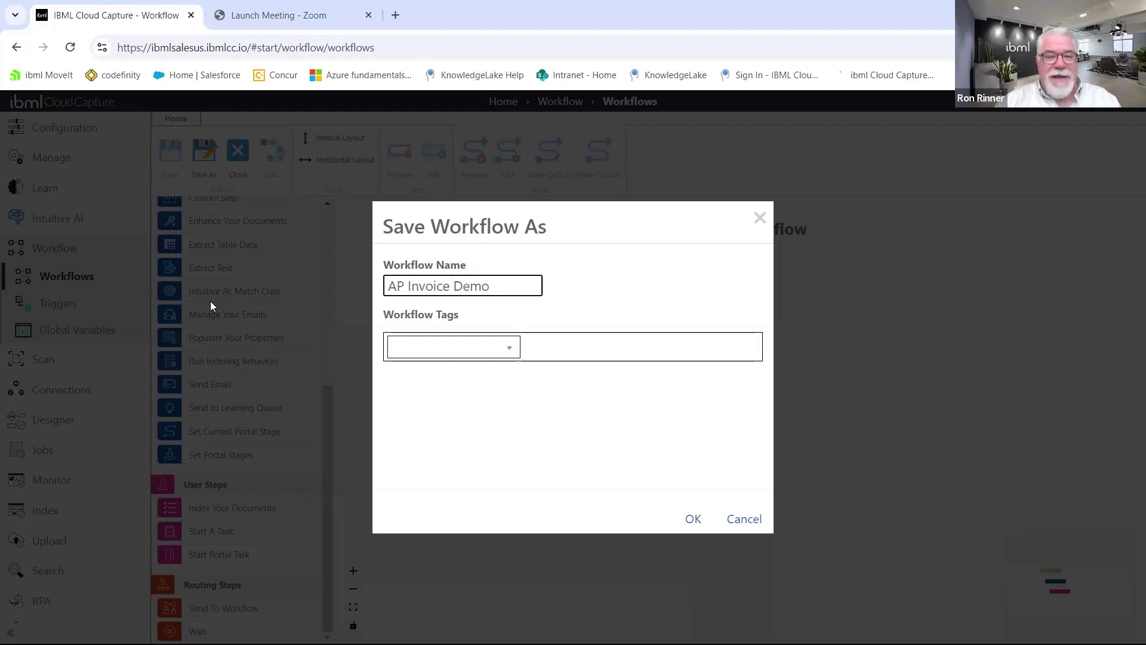
Add the tag AP_Invoice_Demo to the workflow and save it.
left_click(422, 347)
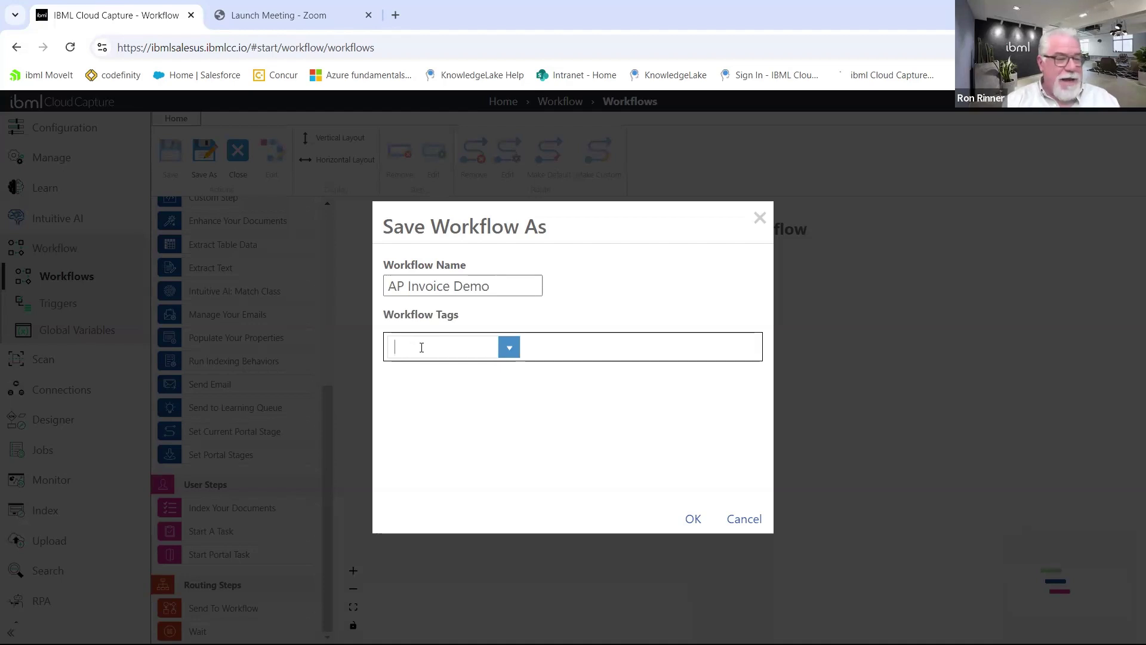
type("AP")
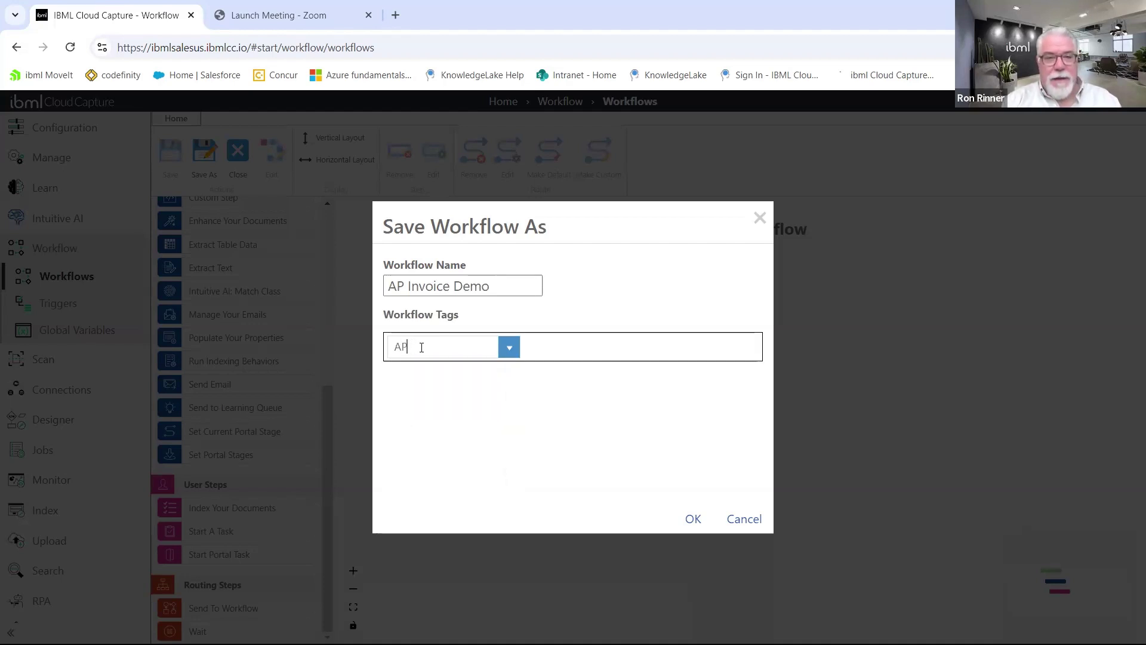
type("_INVOI")
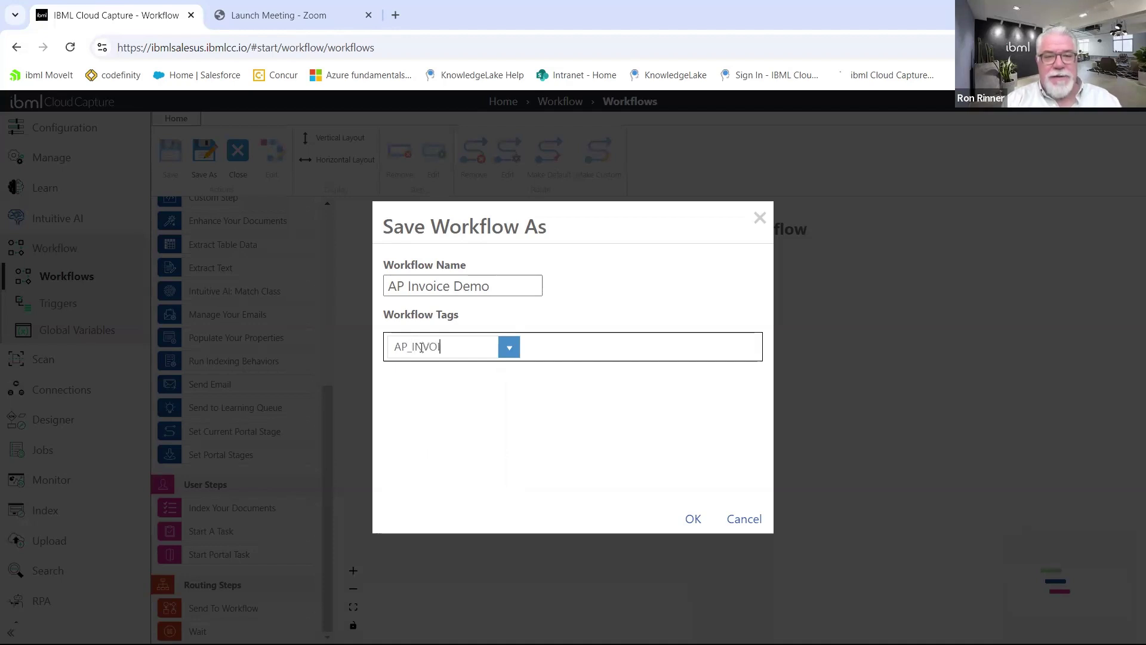
key("BackSpace")
key("BackSpace")
key("BackSpace")
type("voic")
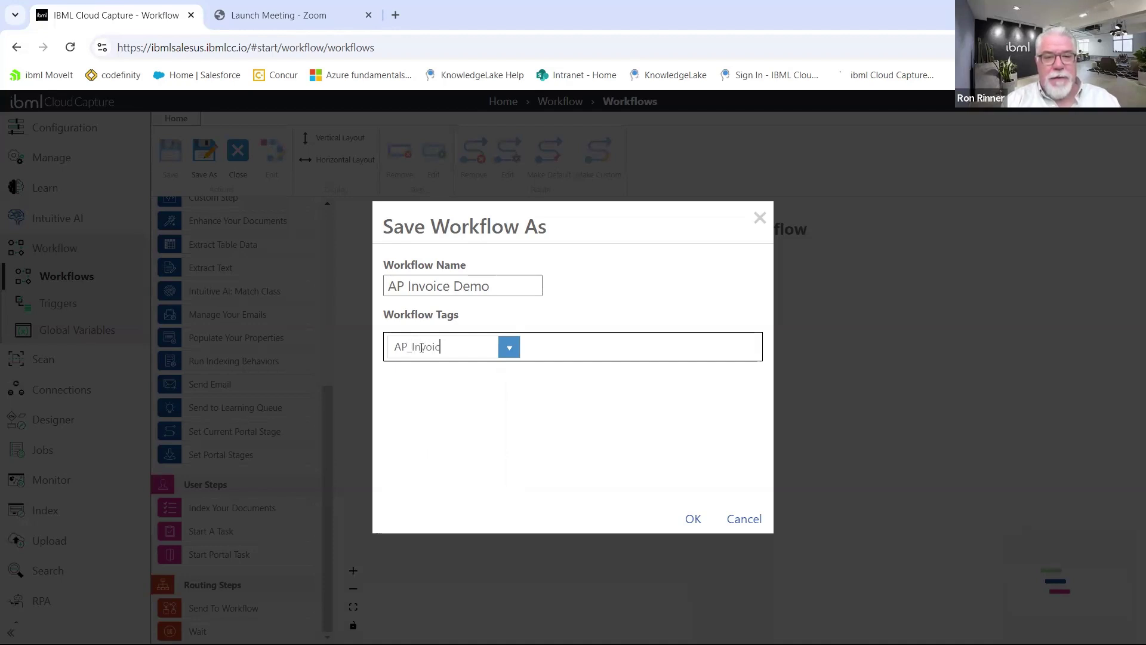
type("e_Demo")
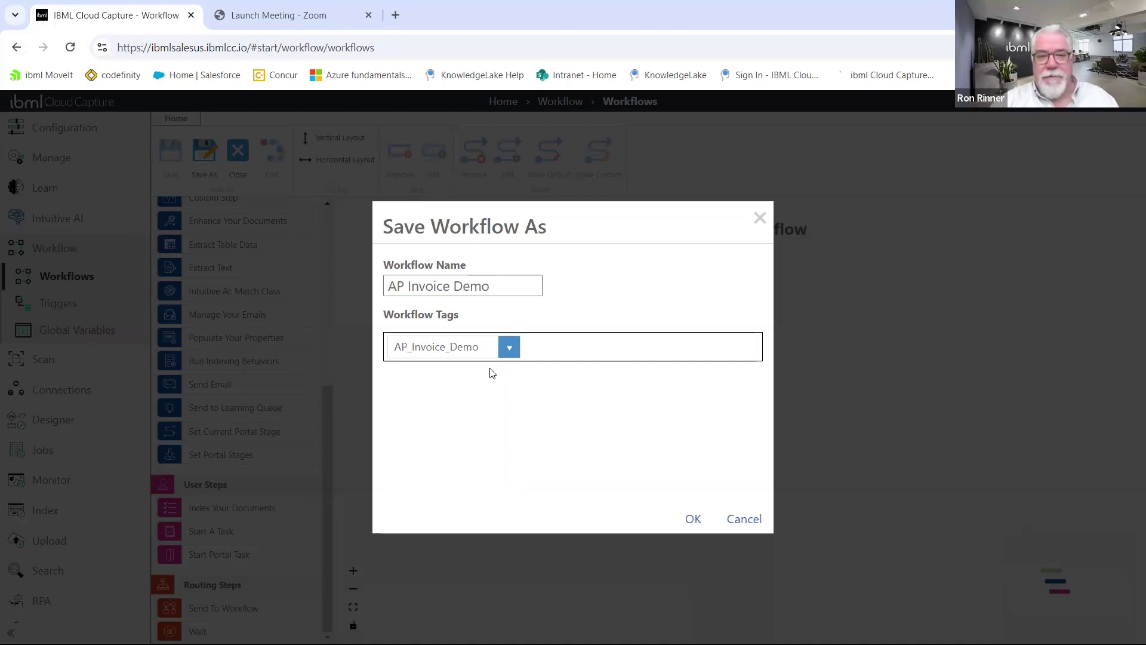
left_click(692, 519)
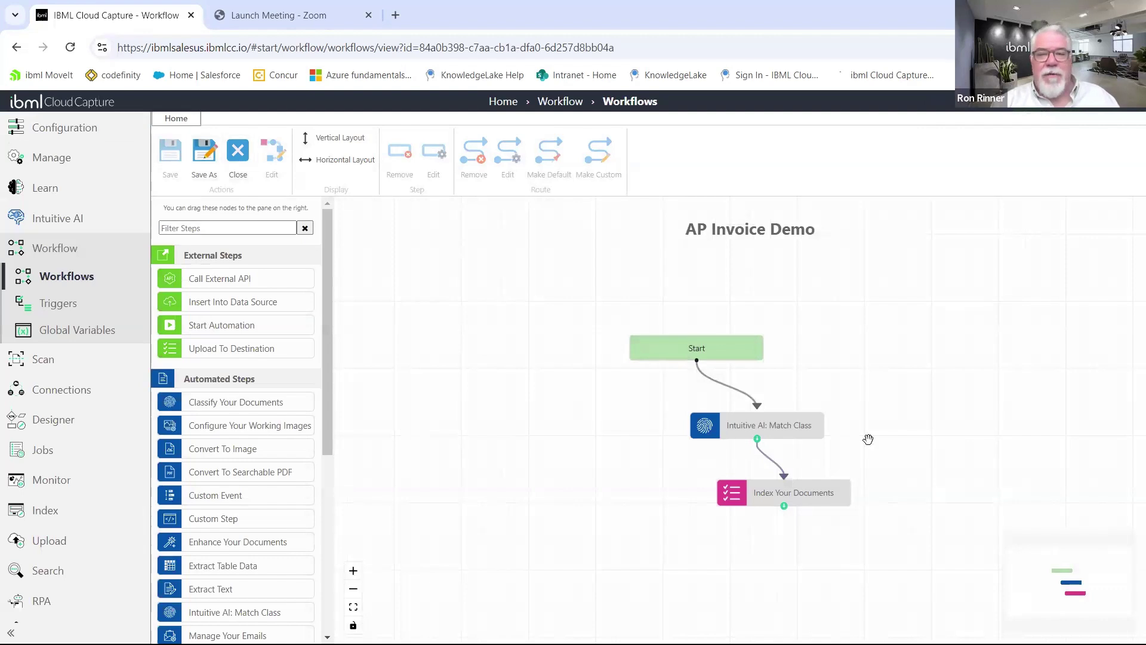
Set the Tags of the Intuitive AI: Match Class step to AP_Invoice_Demo, then save and close the workflow.
double_click(769, 435)
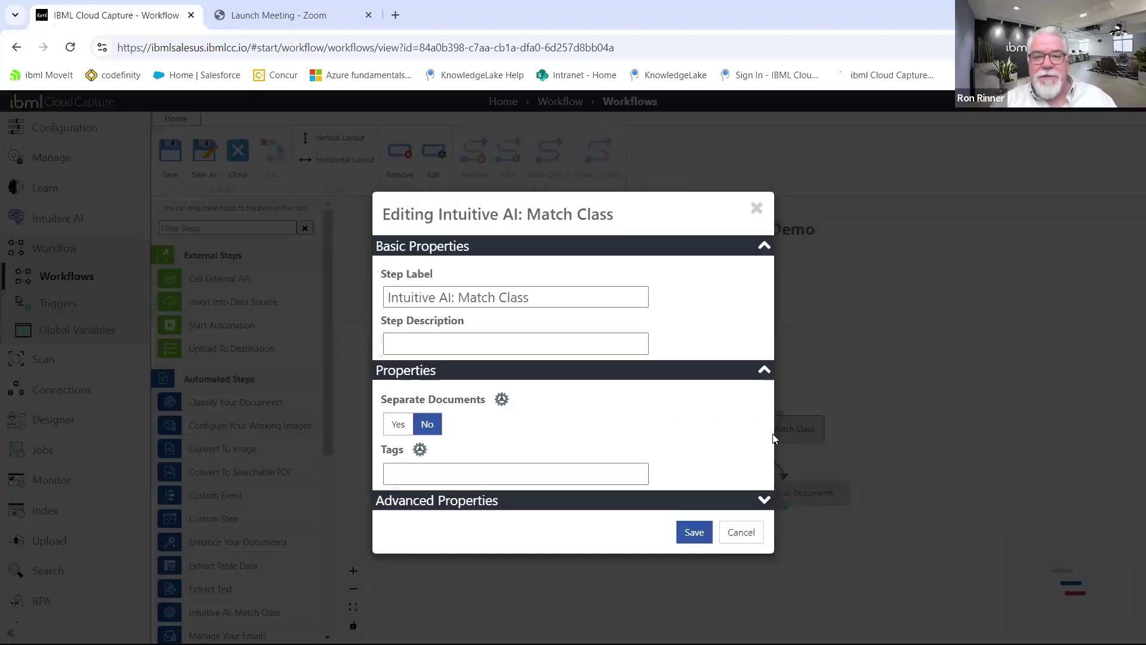
left_click(418, 479)
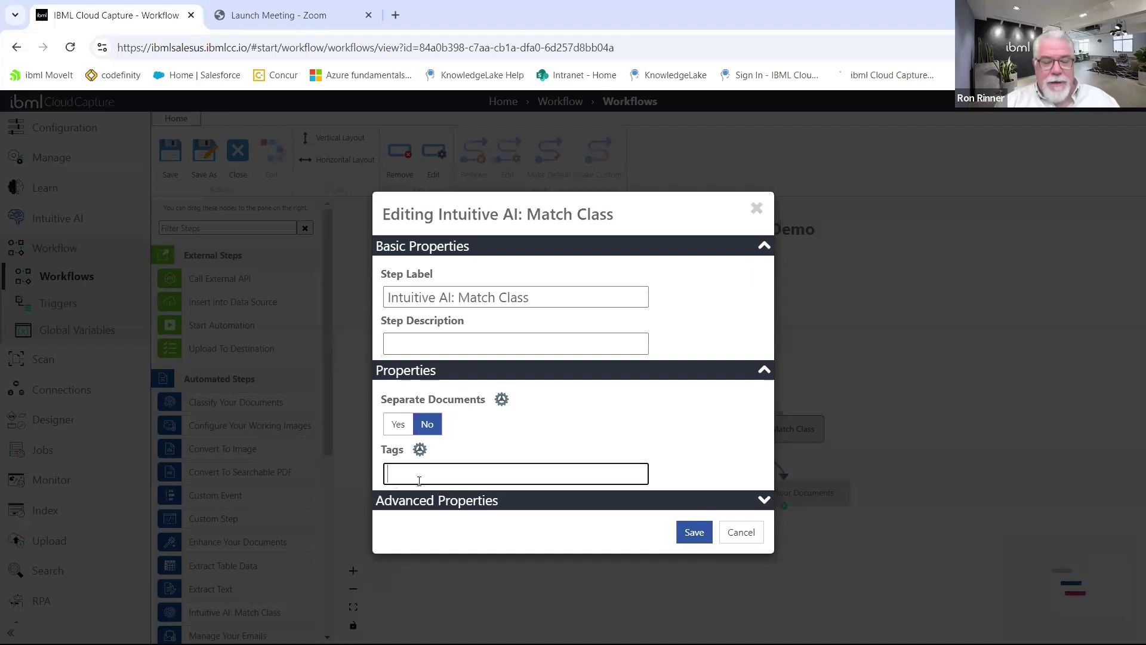
type("A")
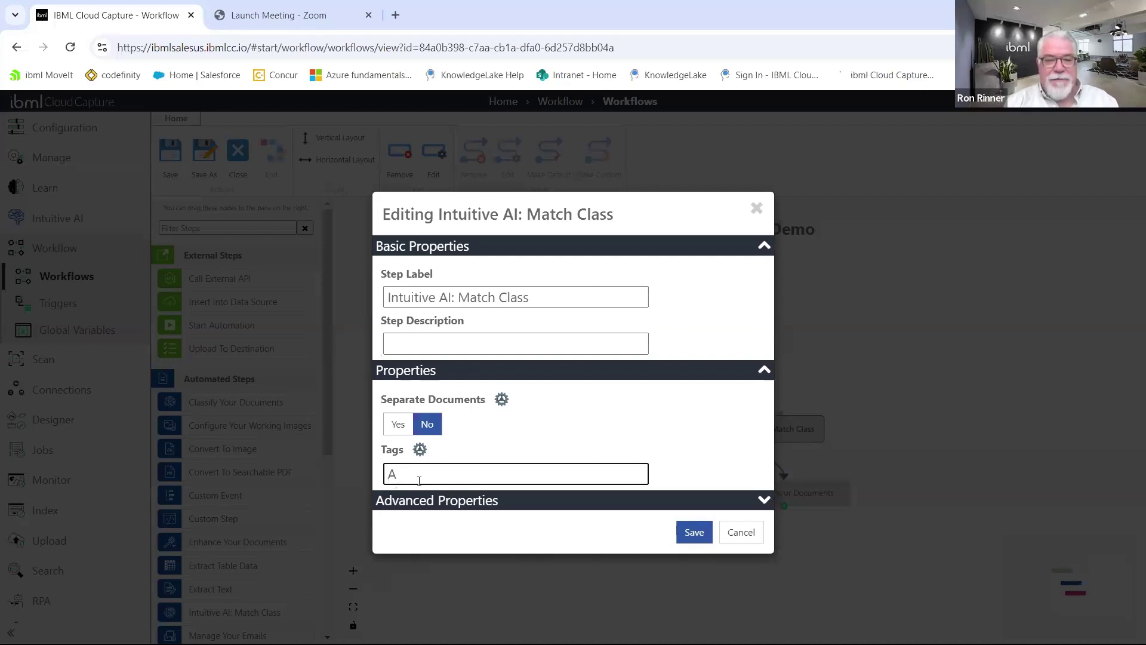
type("P_In")
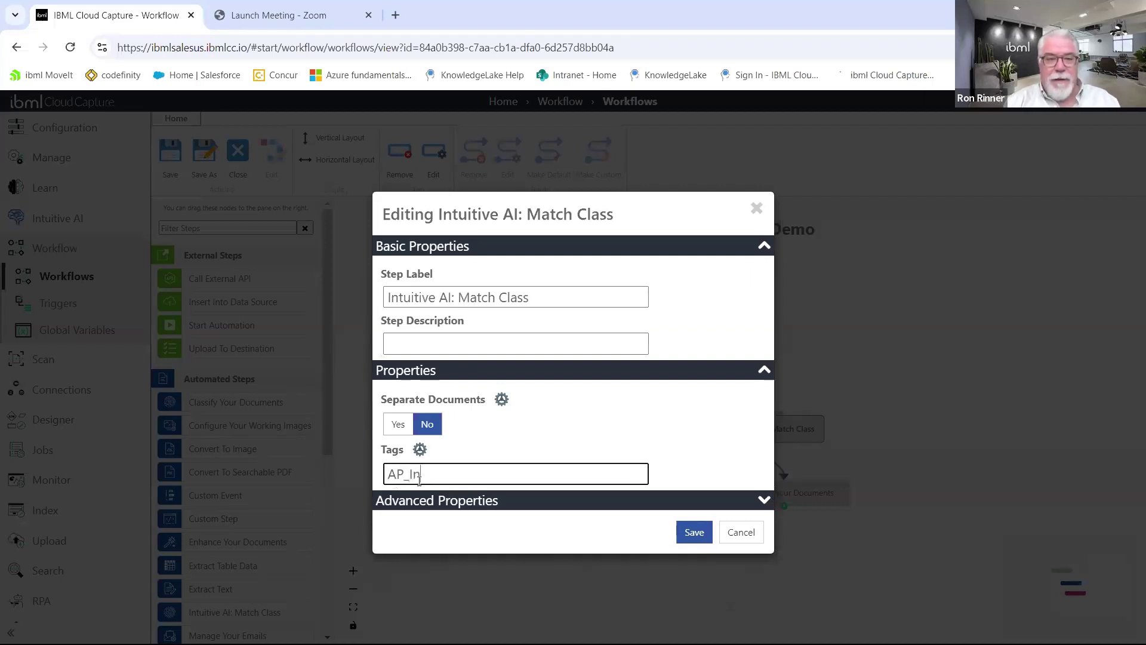
type("voice_Demo")
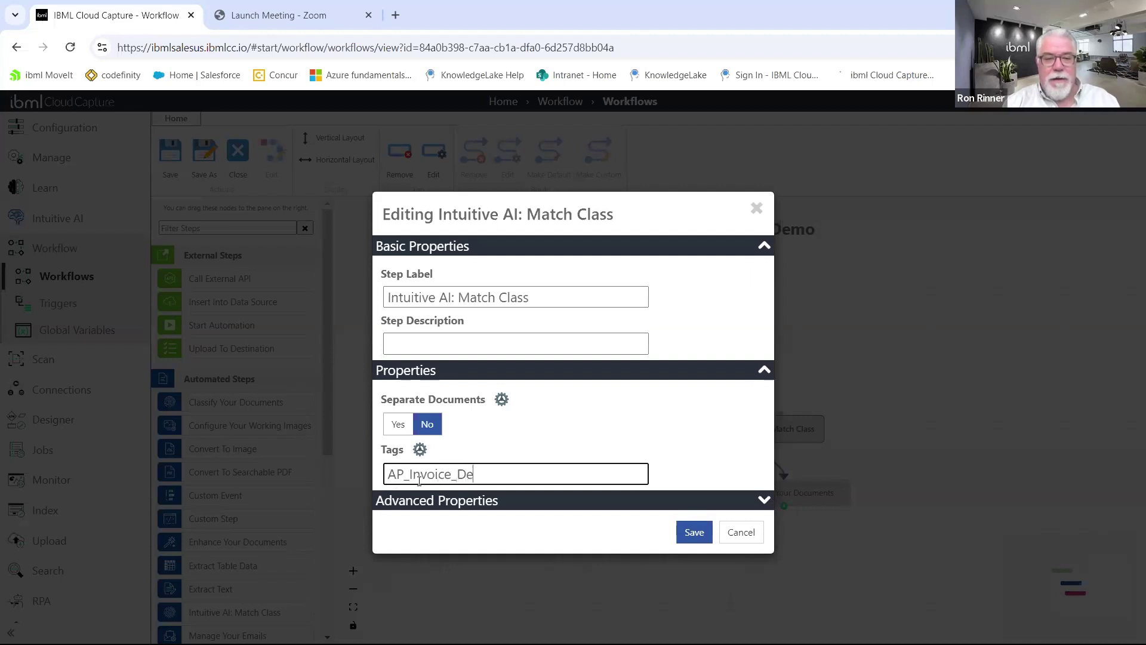
left_click(694, 533)
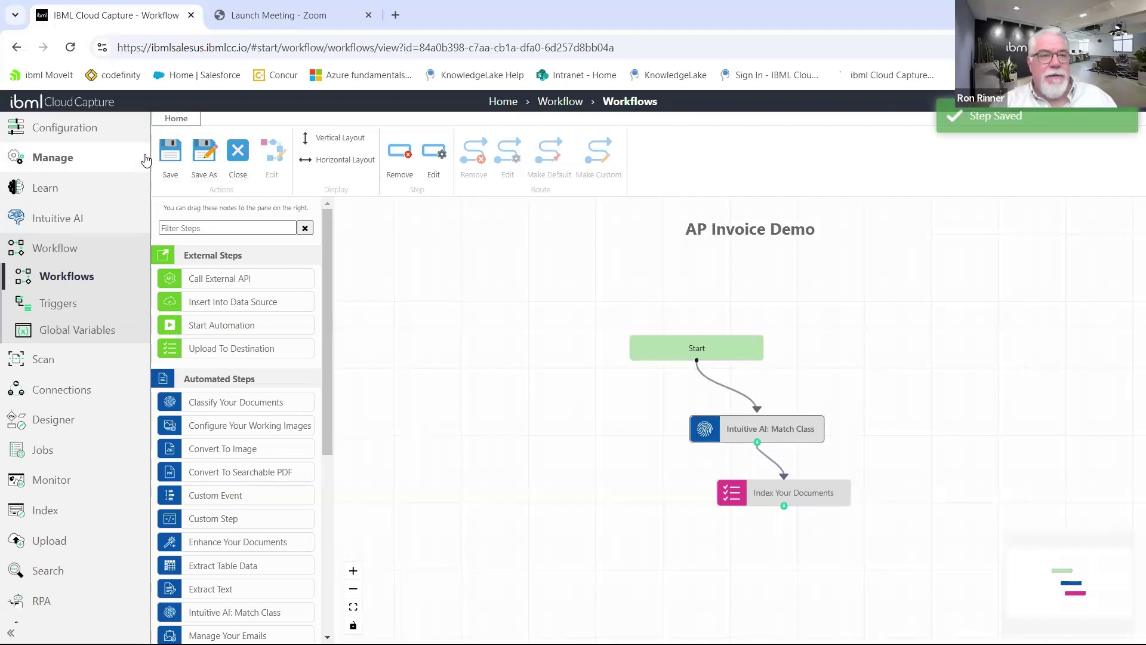
left_click(170, 154)
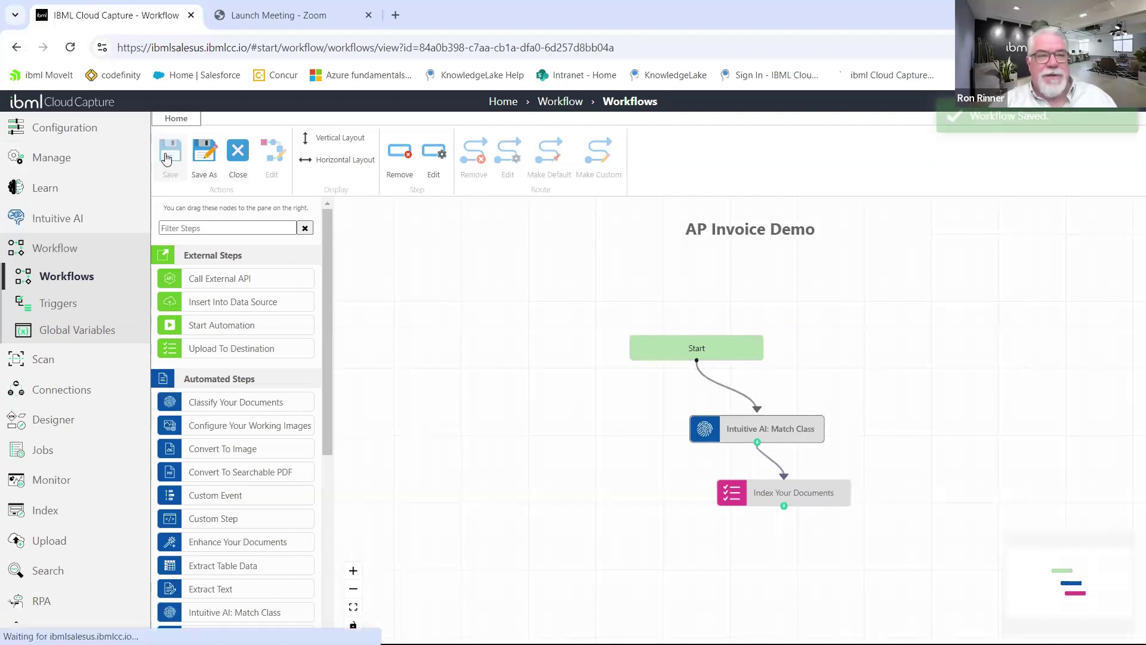
left_click(242, 166)
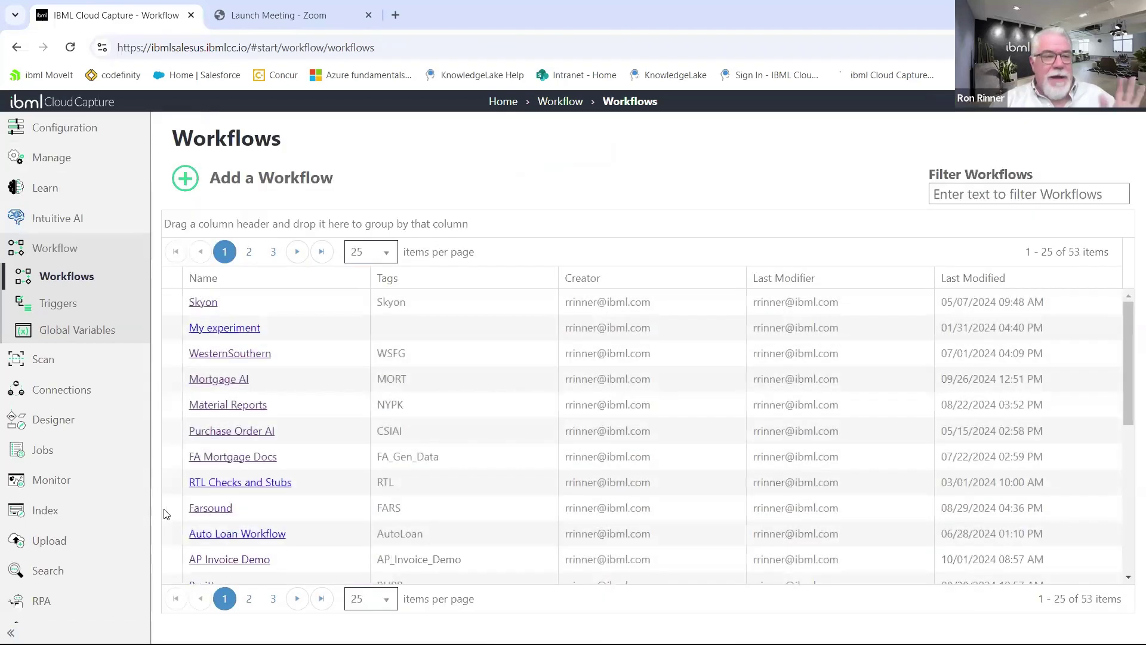
Add a new upload profile in the Upload Settings configuration and name it AP Invoice Demo.
left_click(43, 135)
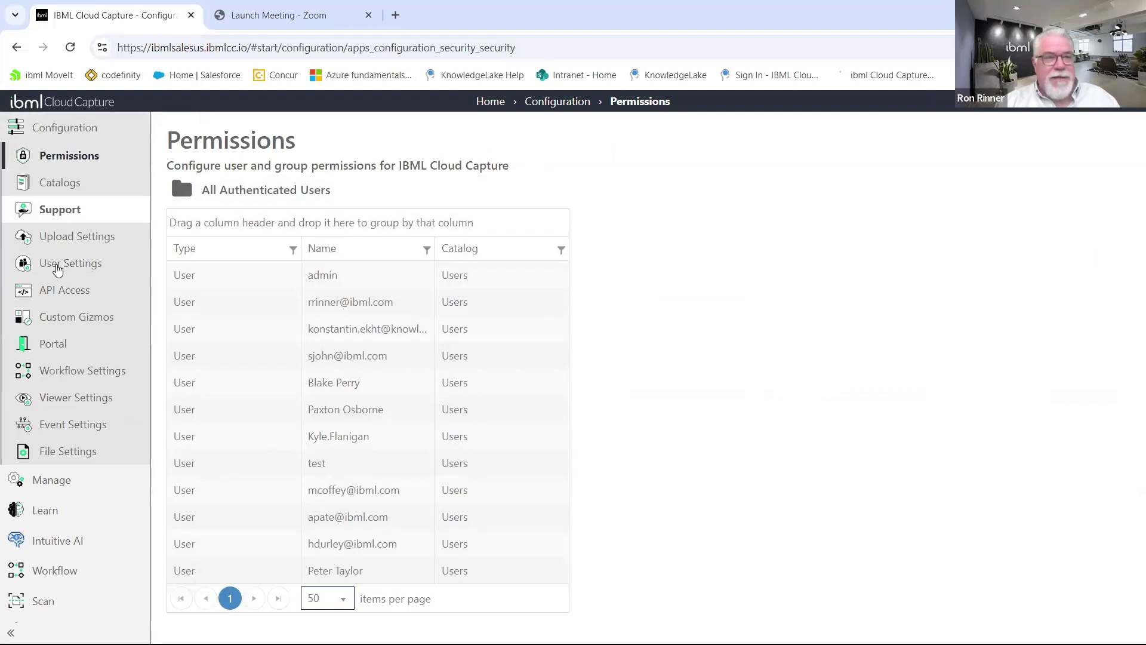
left_click(55, 239)
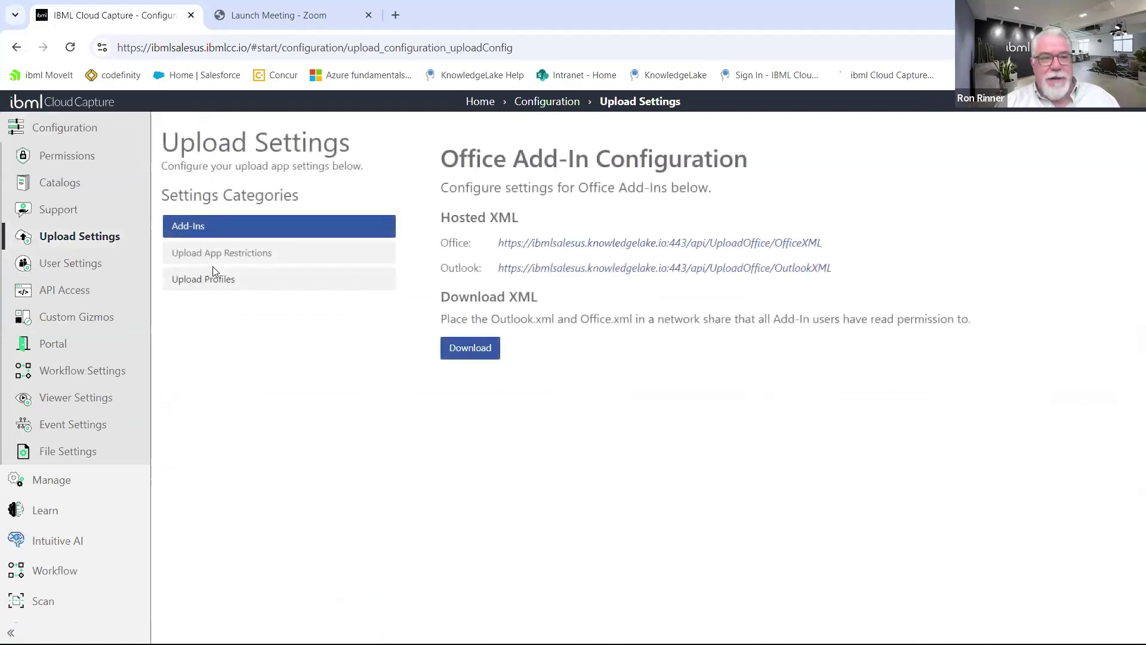
left_click(238, 287)
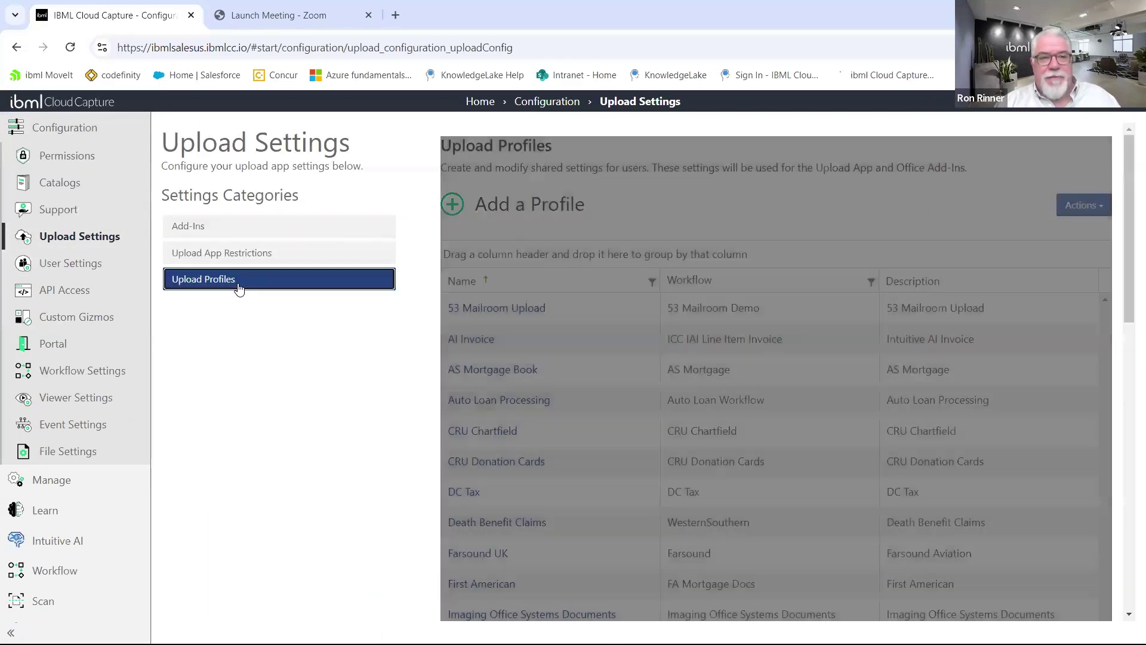
left_click(452, 207)
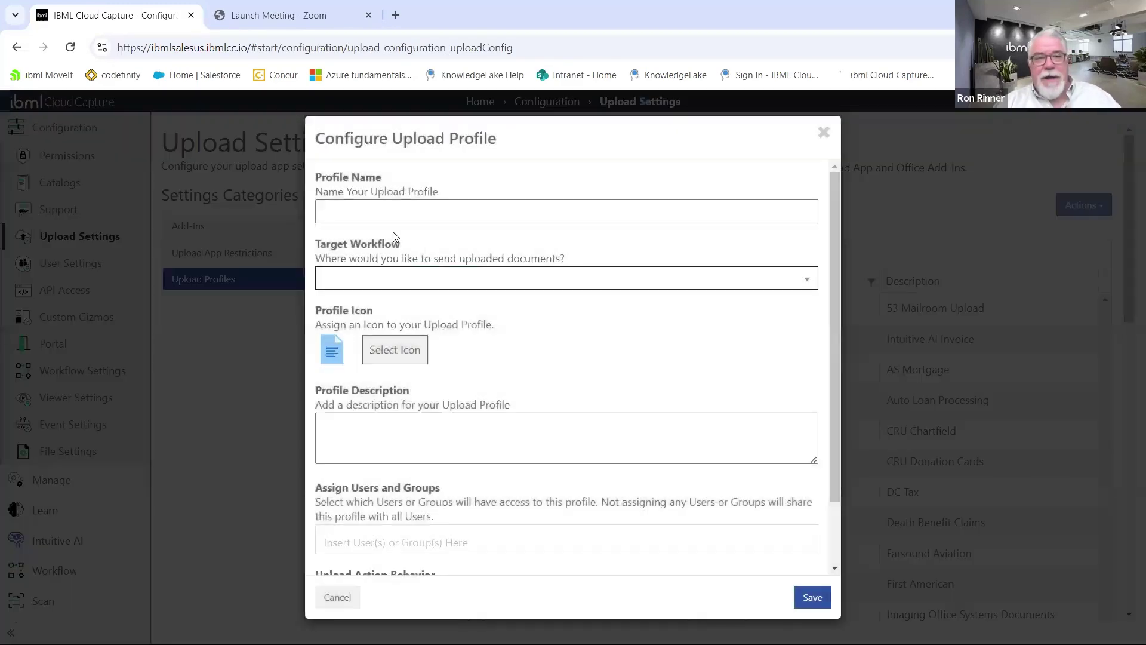
left_click(397, 210)
type("AP")
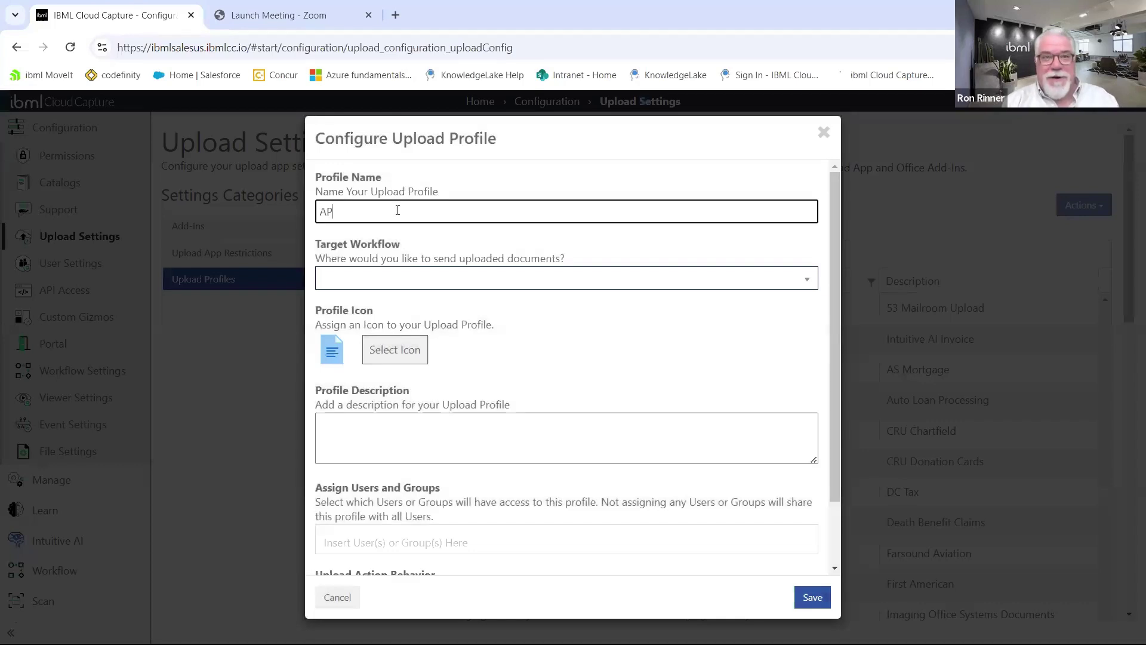
type(" Inn")
type("oic")
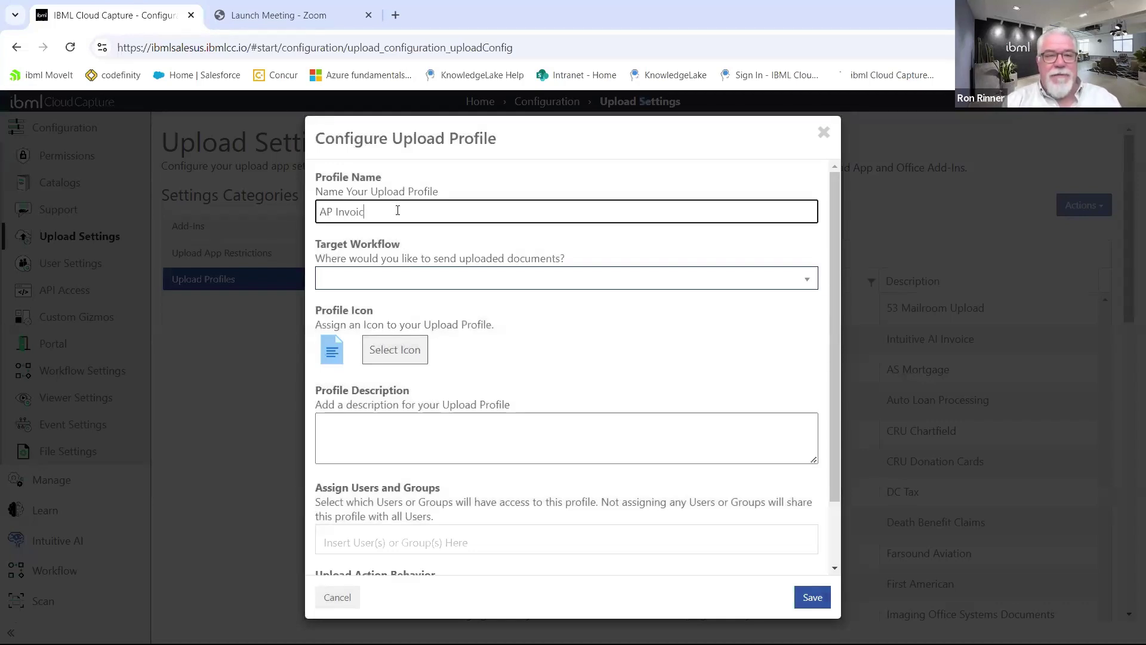
type("e D")
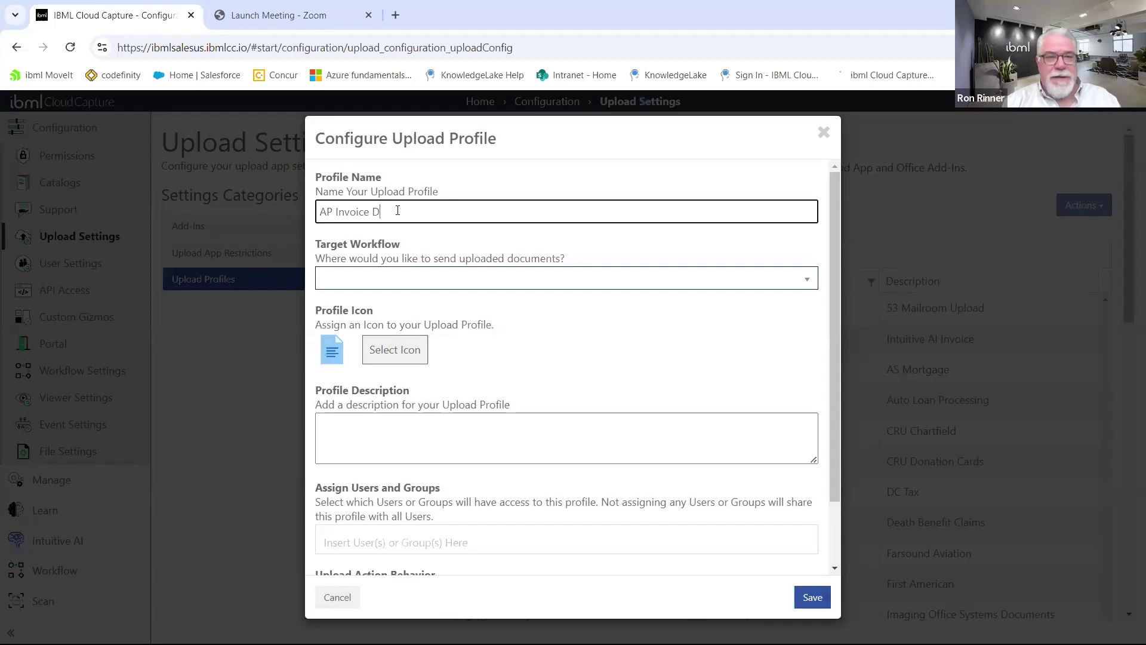
type("emo")
key("Tab")
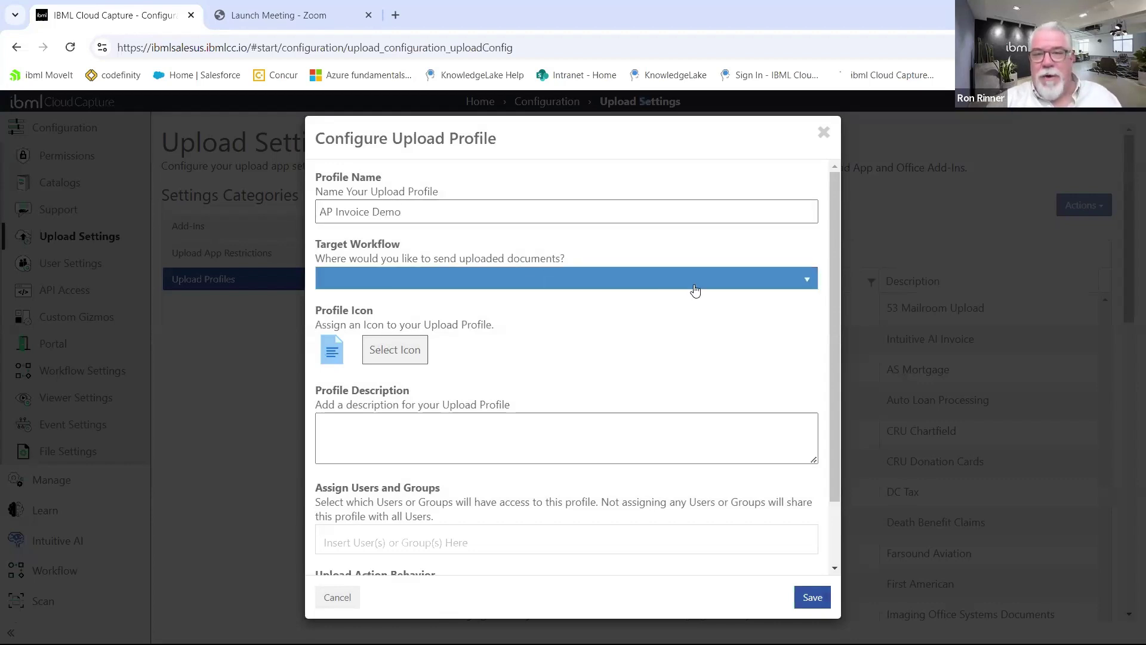
Set the upload profile's target workflow to AP Invoice Demo, describe it as AP Invoice Demo and save it.
left_click(807, 280)
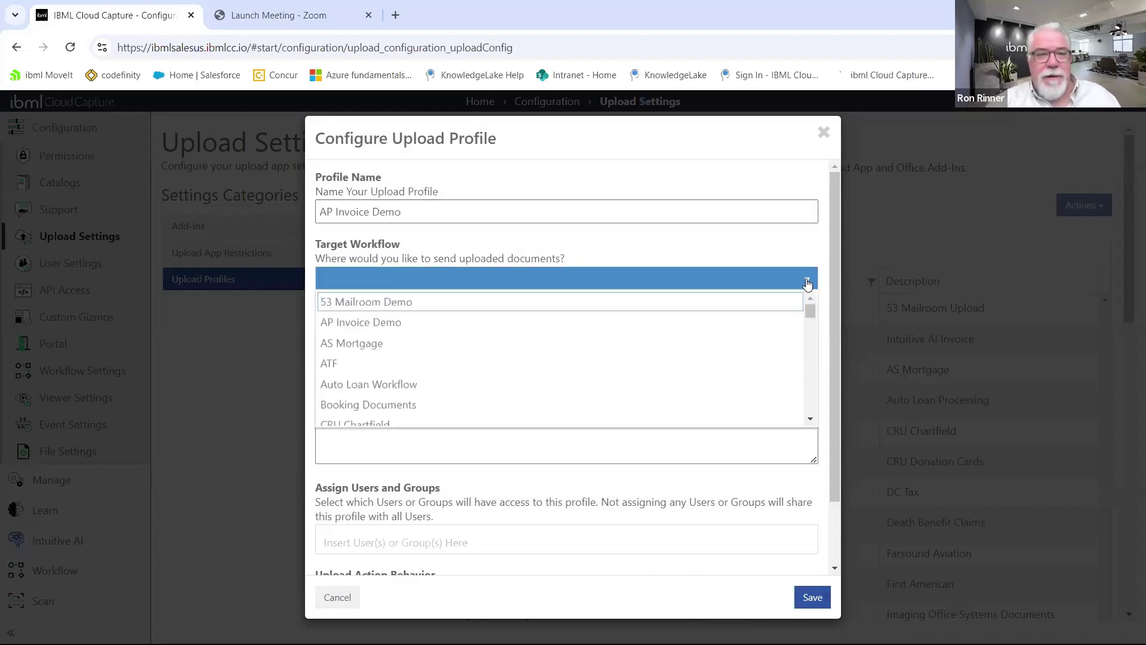
left_click(394, 323)
scroll(561, 364, "down", 2)
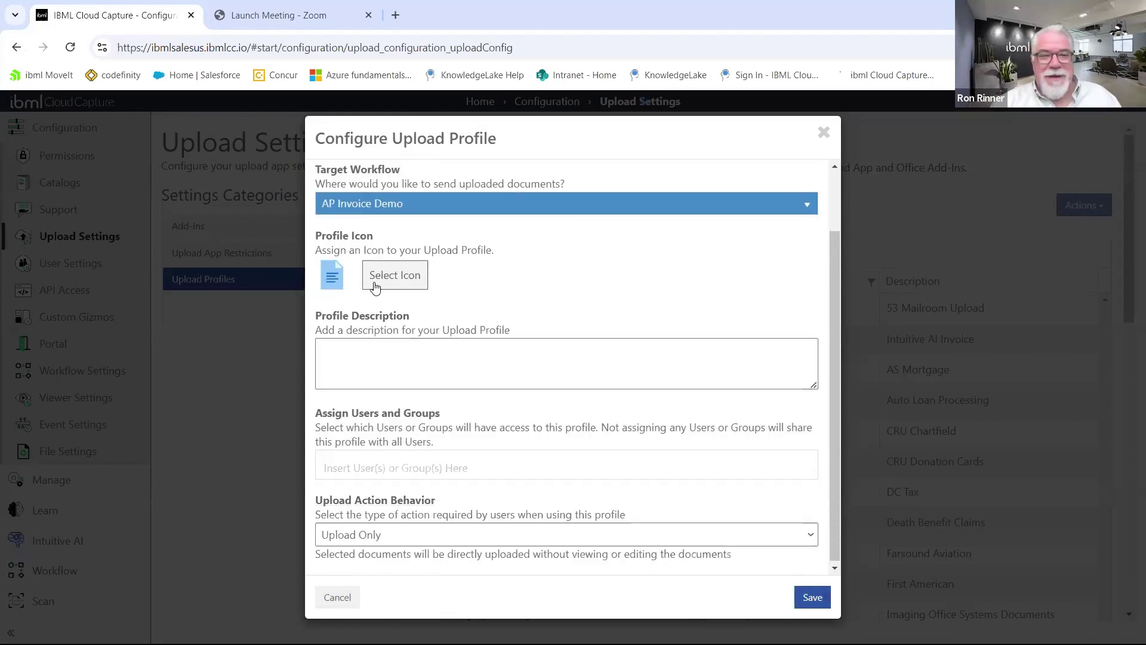
left_click(372, 357)
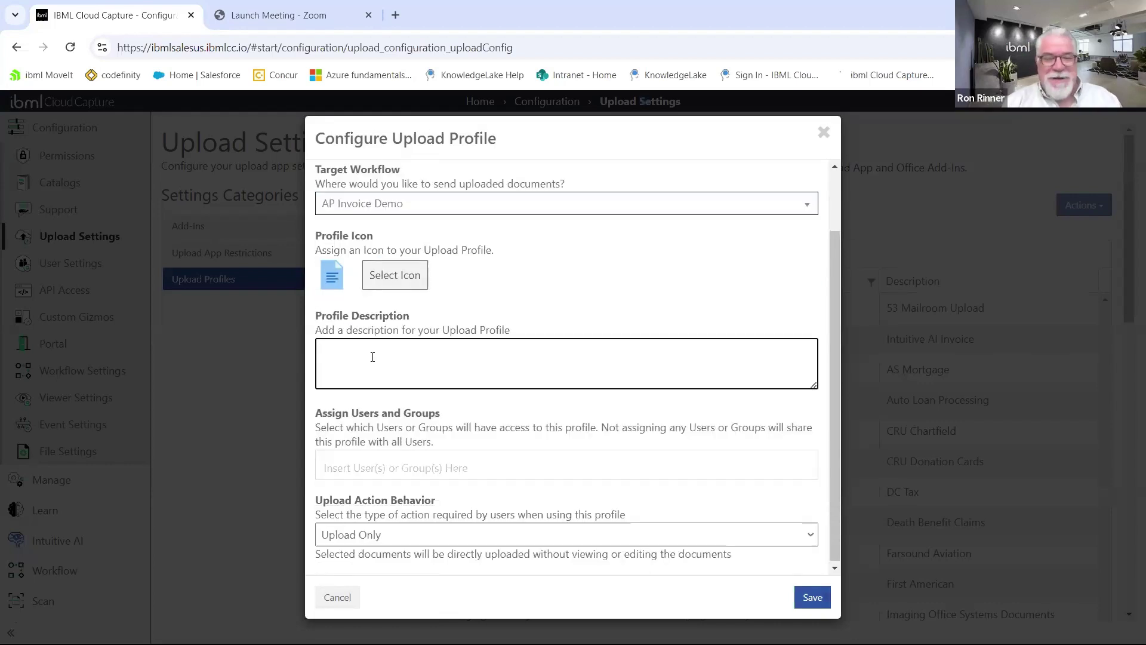
type("AP Invoice")
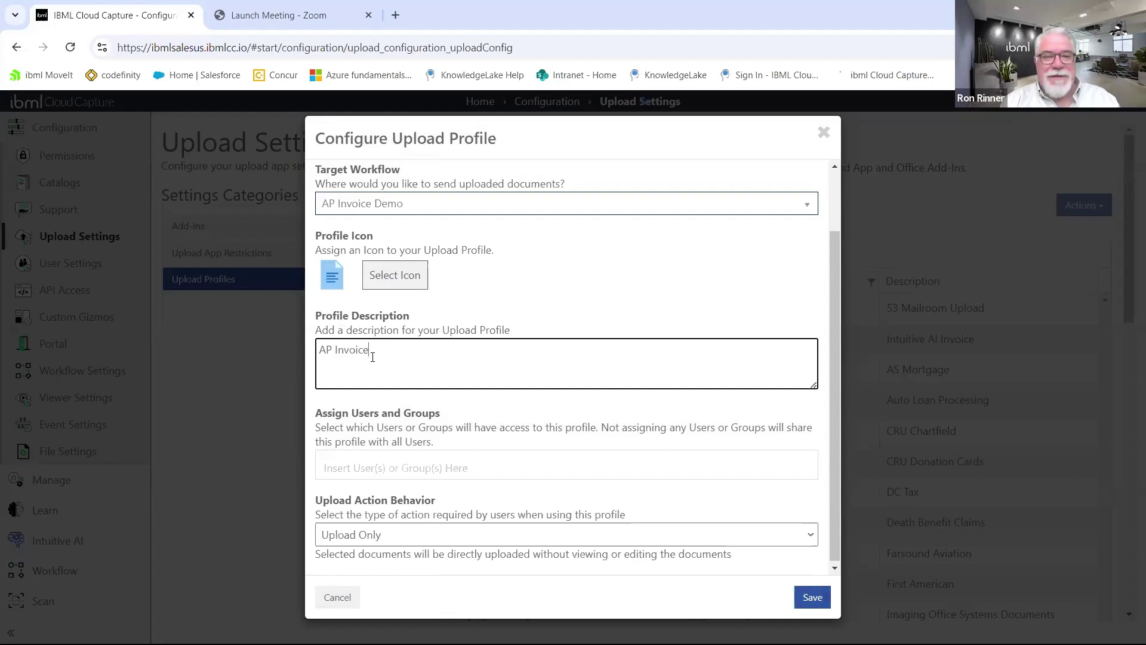
type(" Demo")
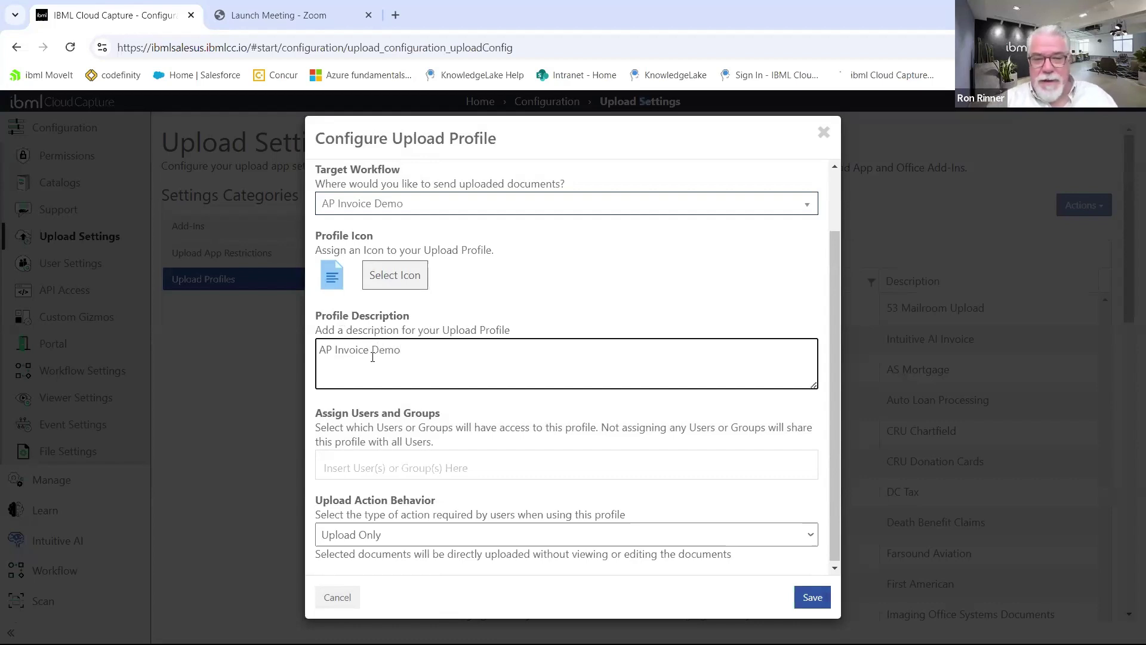
left_click(820, 598)
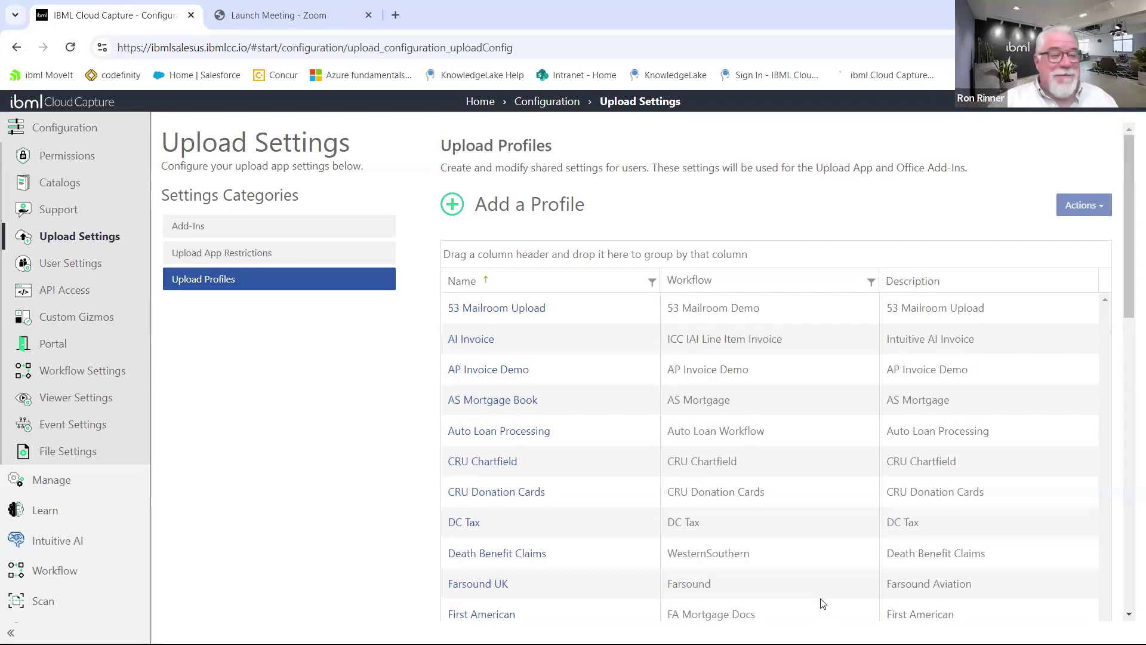
Reload the page and upload all six PDF invoices from the Demo folder using the AP Invoice Demo upload profile.
left_click(70, 47)
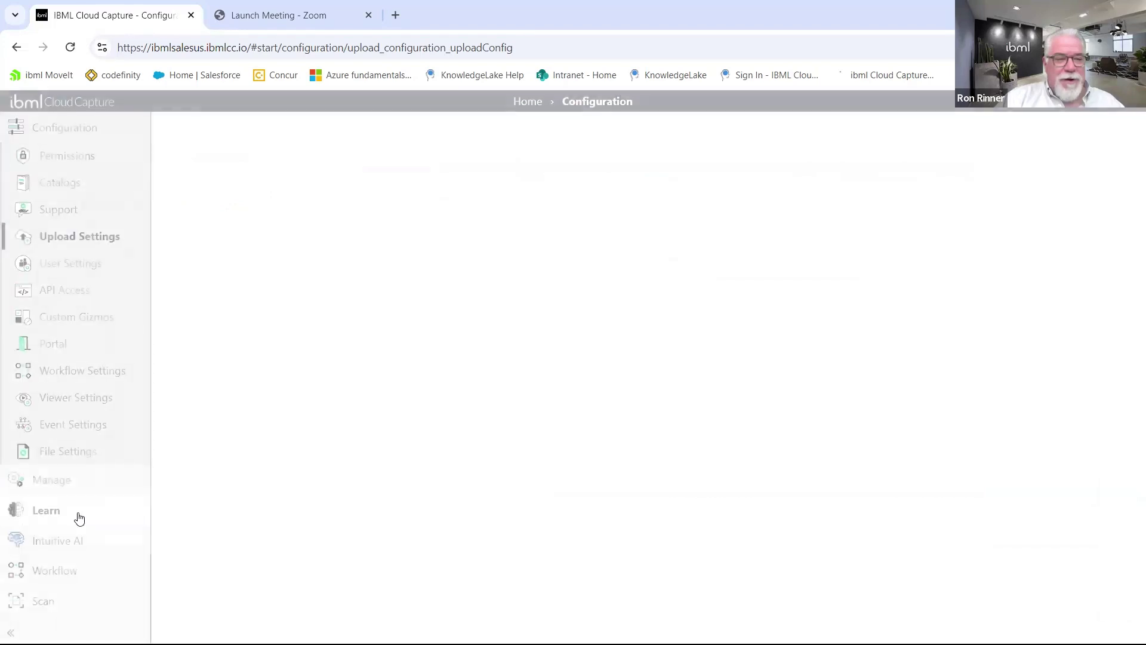
scroll(81, 496, "down", 4)
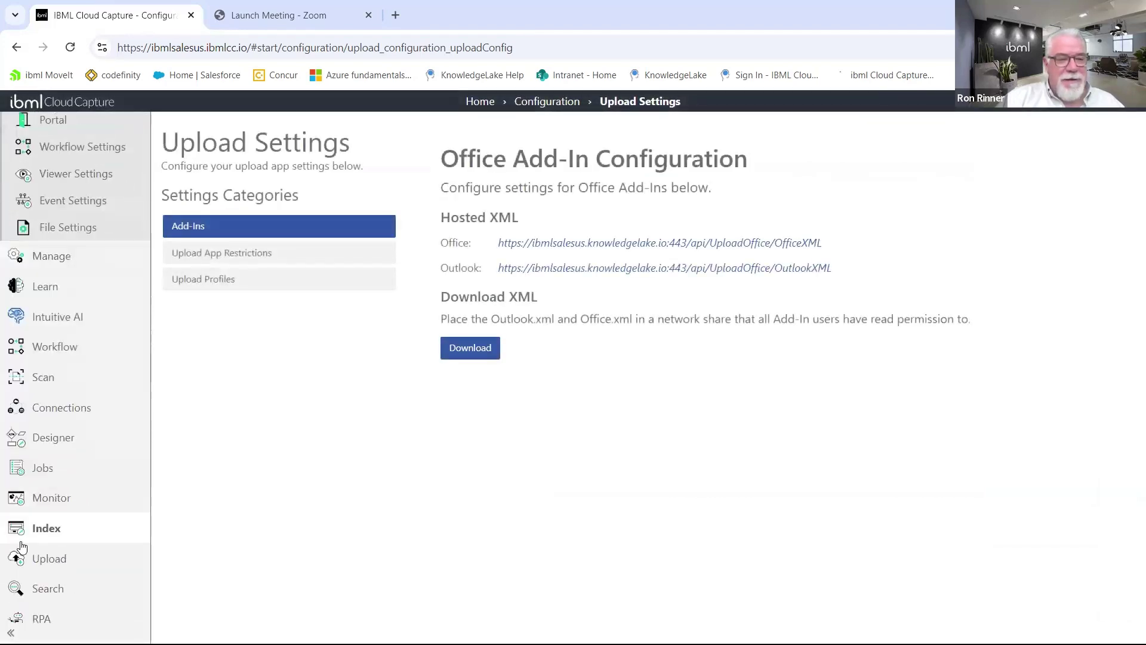
left_click(40, 559)
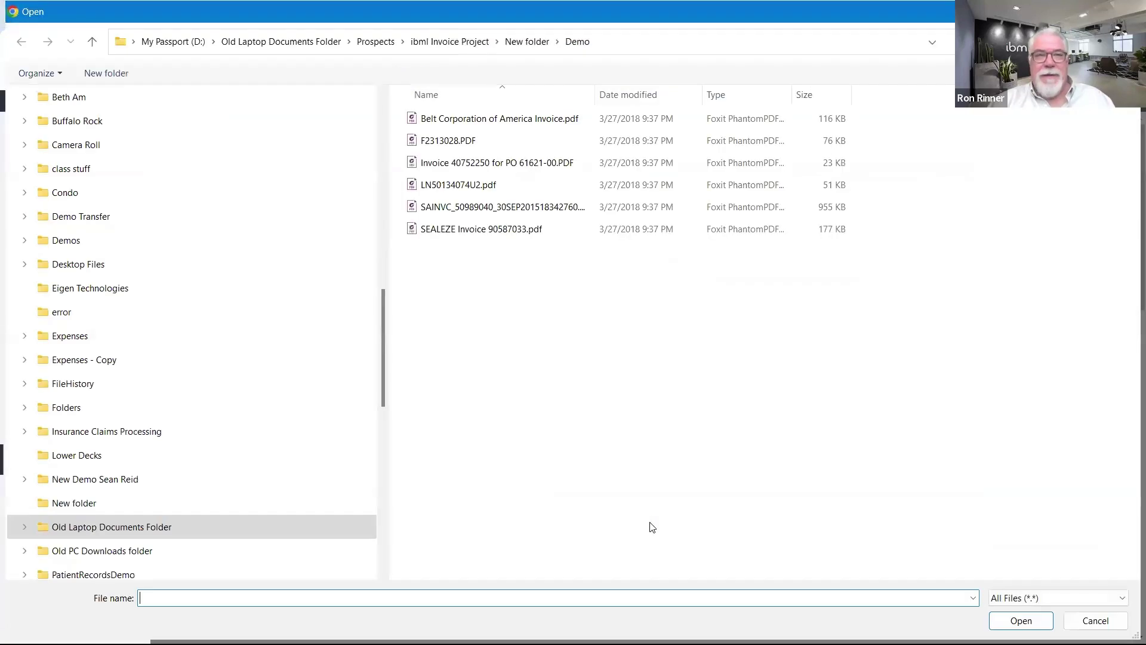
left_click(448, 121)
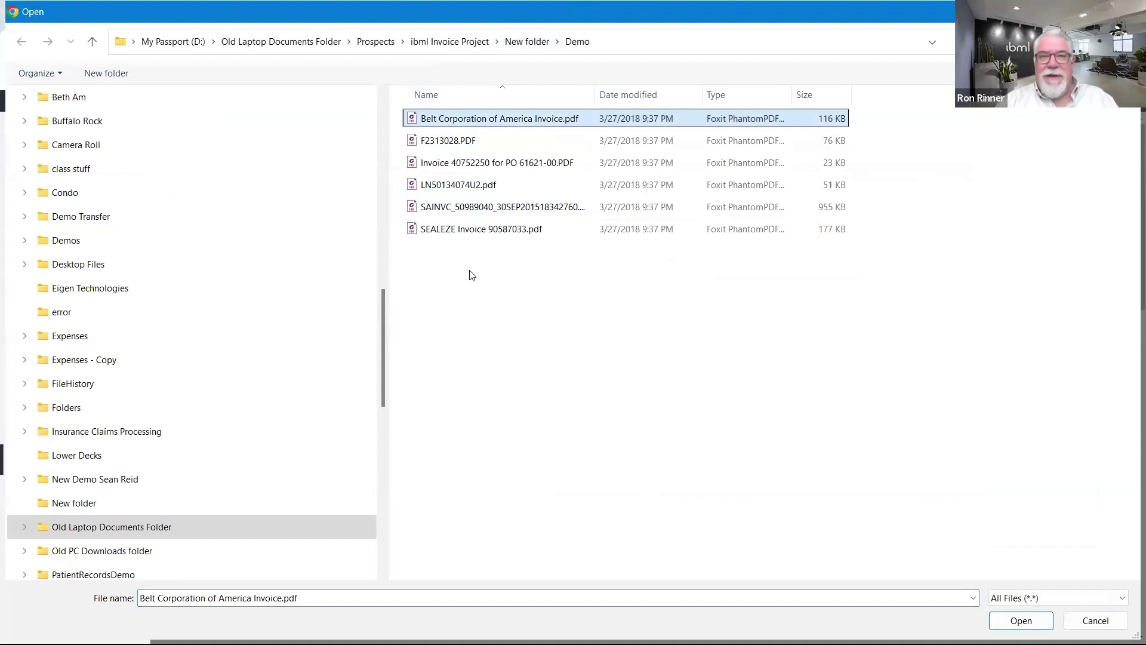
key("shift+Down")
key("shift+Down")
key("shift+Down")
key("shift+Down")
key("shift+Down")
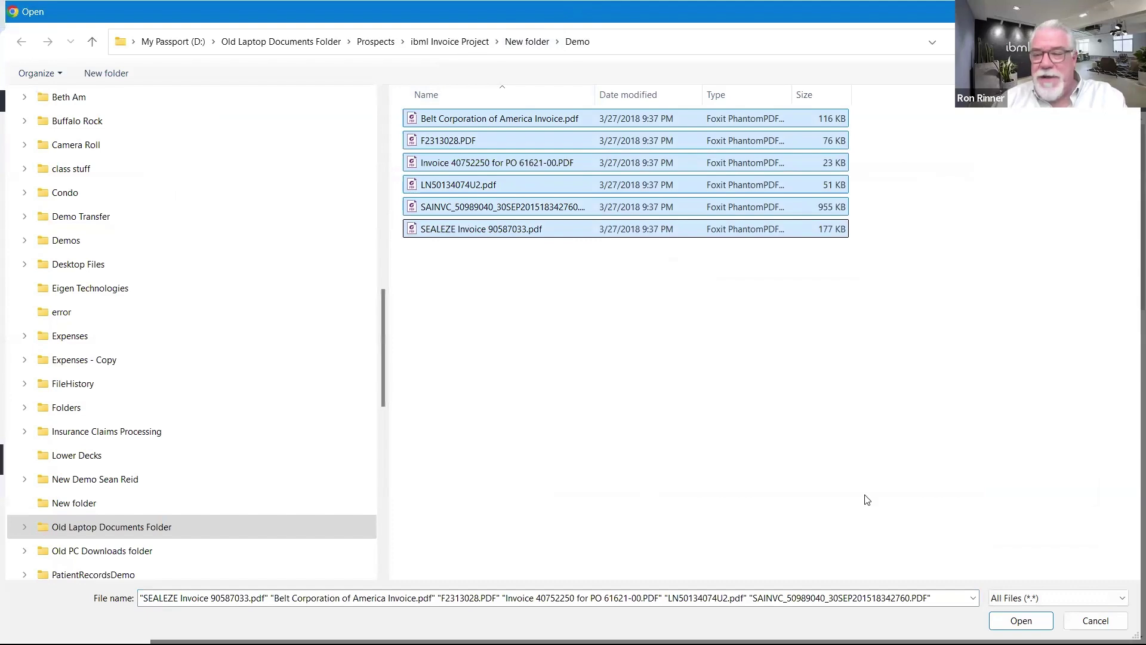
left_click(1021, 621)
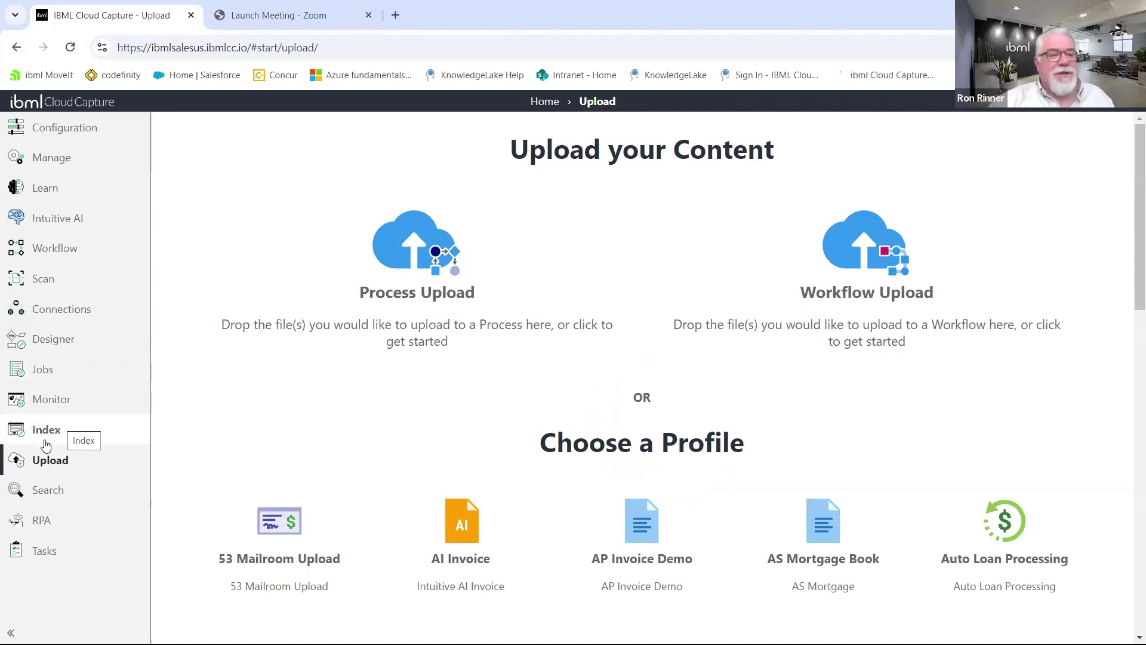
Open the monitoring list of all work items and refresh it to check the AP Invoice Demo item's processing step and status.
left_click(49, 403)
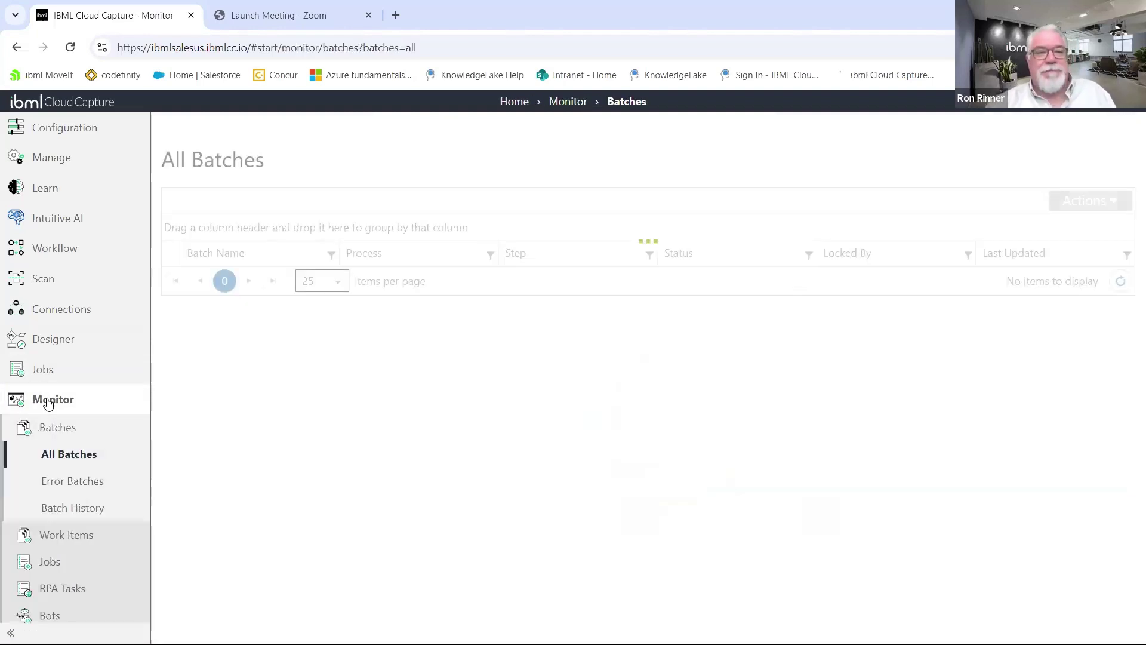
left_click(59, 536)
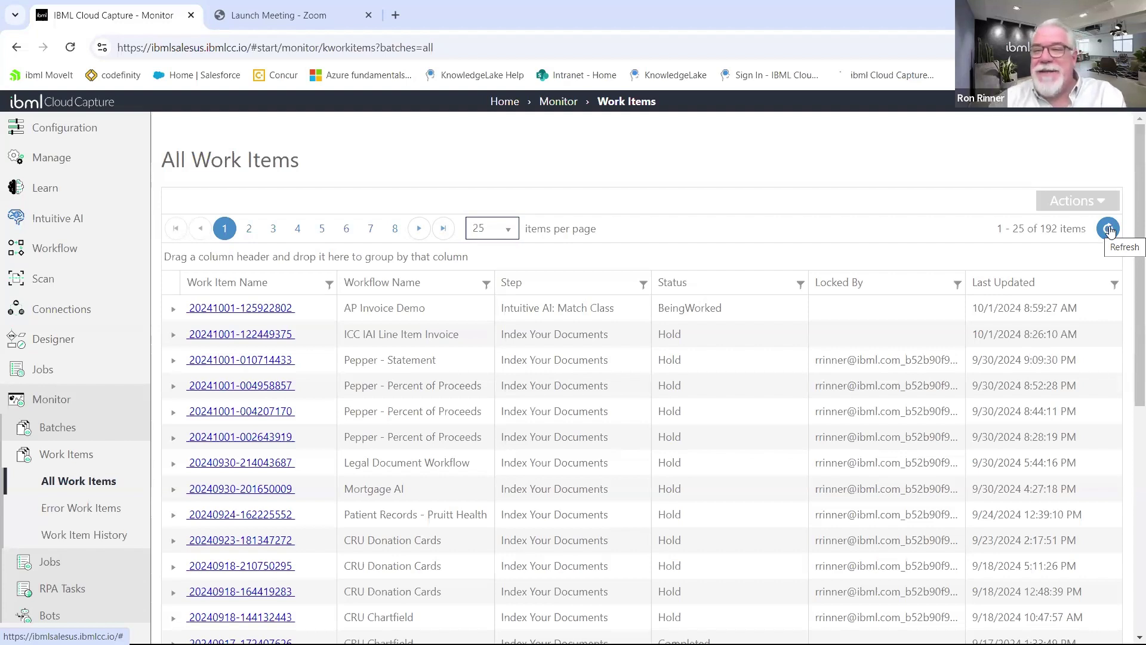
left_click(1109, 230)
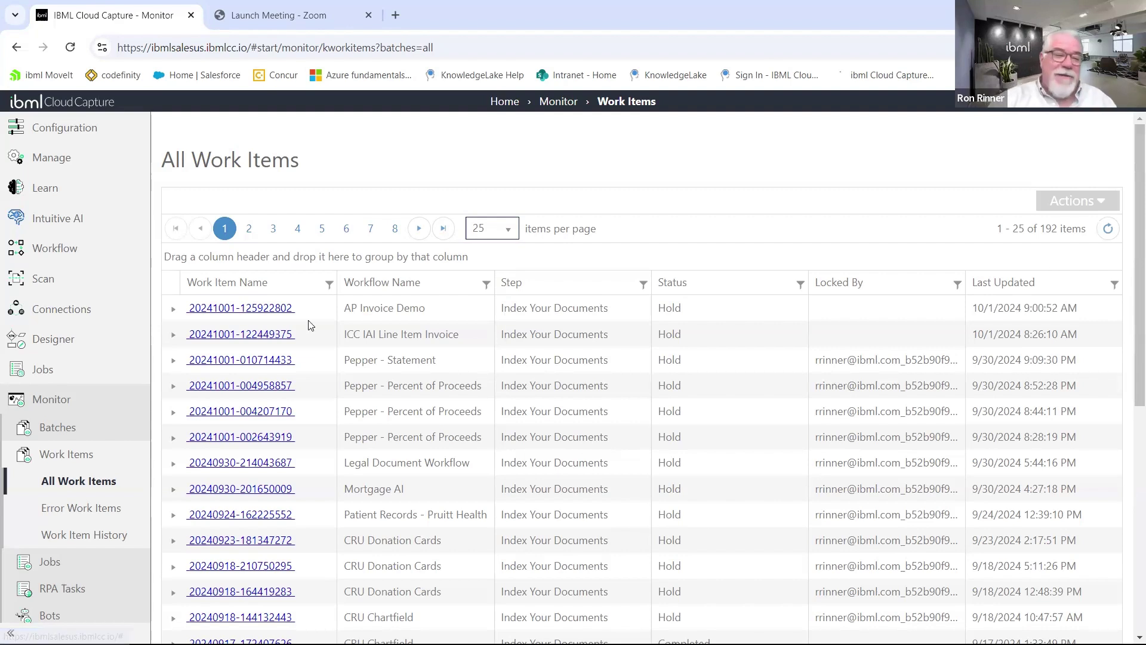
Open the AP Invoice Demo work item for indexing from the Index area's list of all work items.
scroll(70, 524, "down", 3)
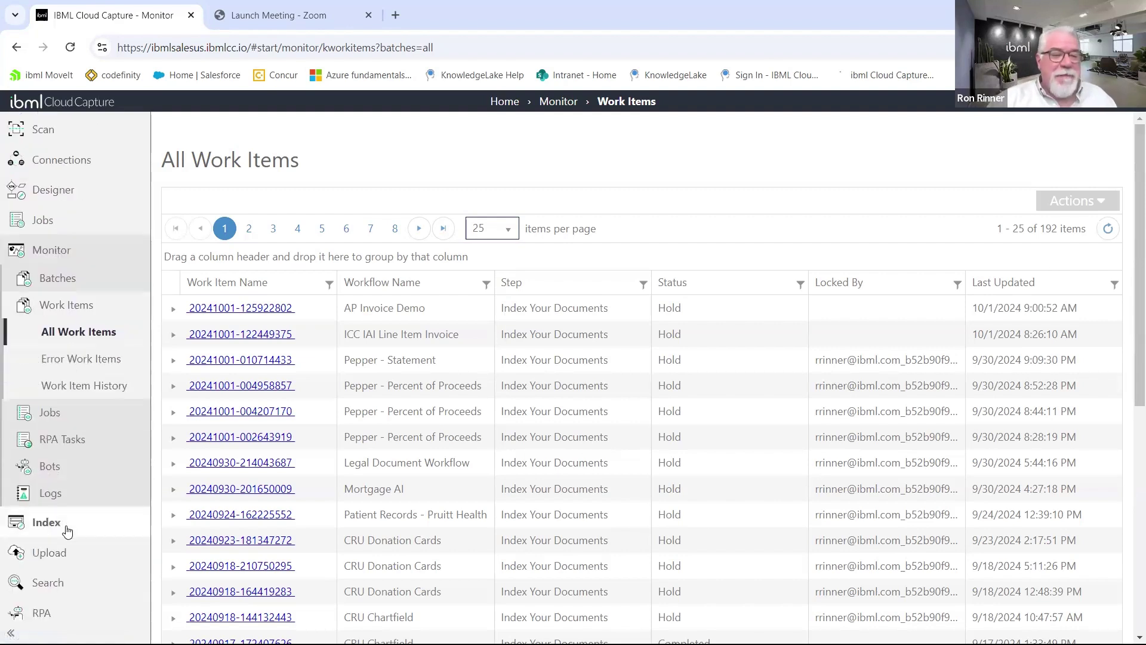
left_click(67, 527)
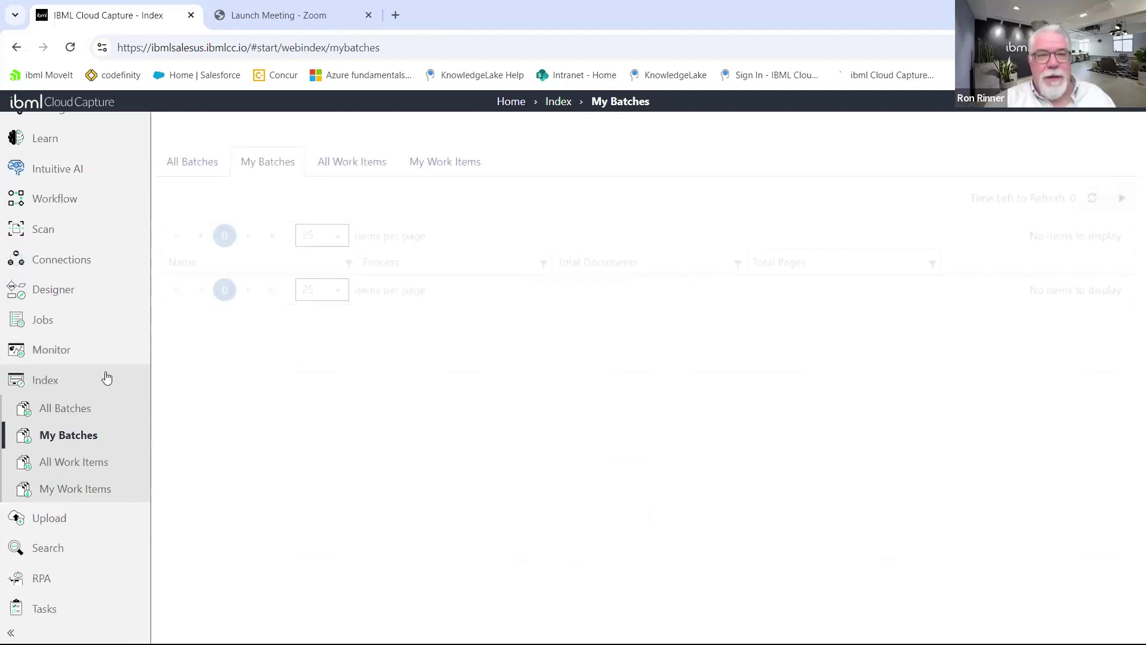
left_click(369, 161)
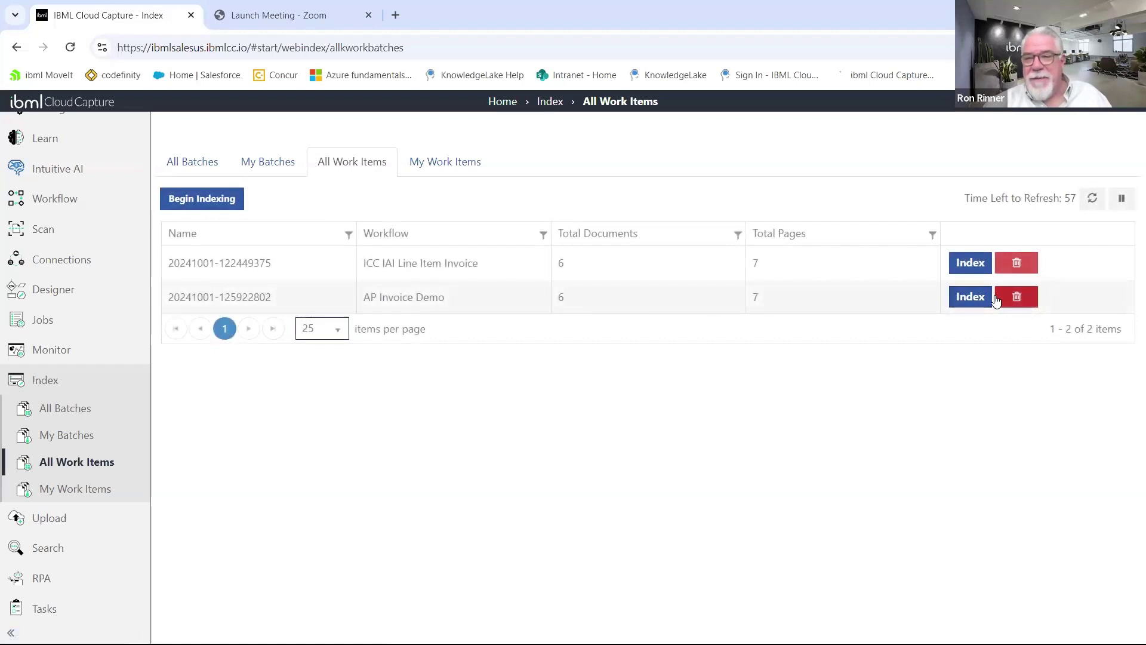
left_click(970, 296)
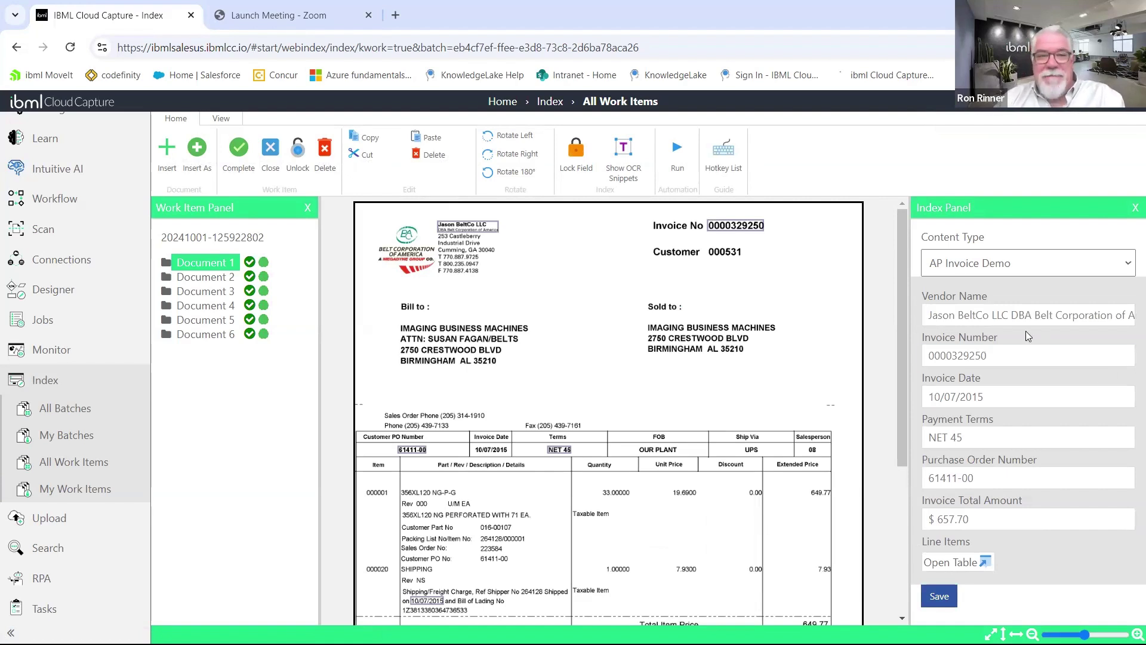
Compare Document 1's invoice image with its extracted index fields, including vendor name, invoice number, payment terms, purchase order number and total amount.
left_click(232, 121)
left_click(392, 139)
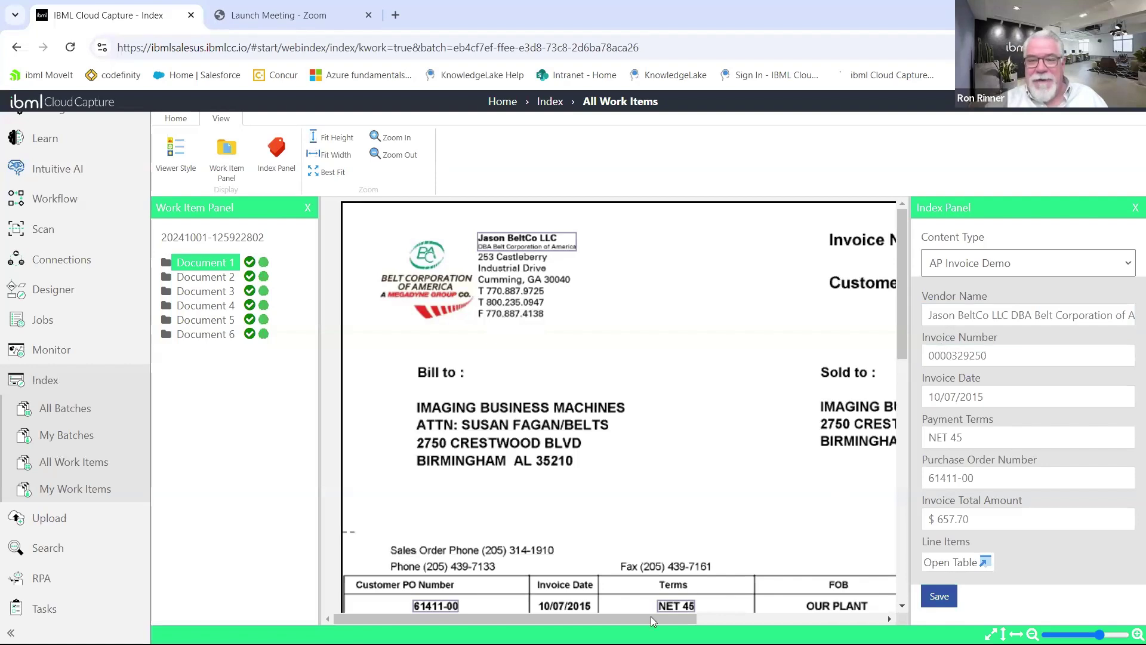
left_click_drag(644, 620, 830, 620)
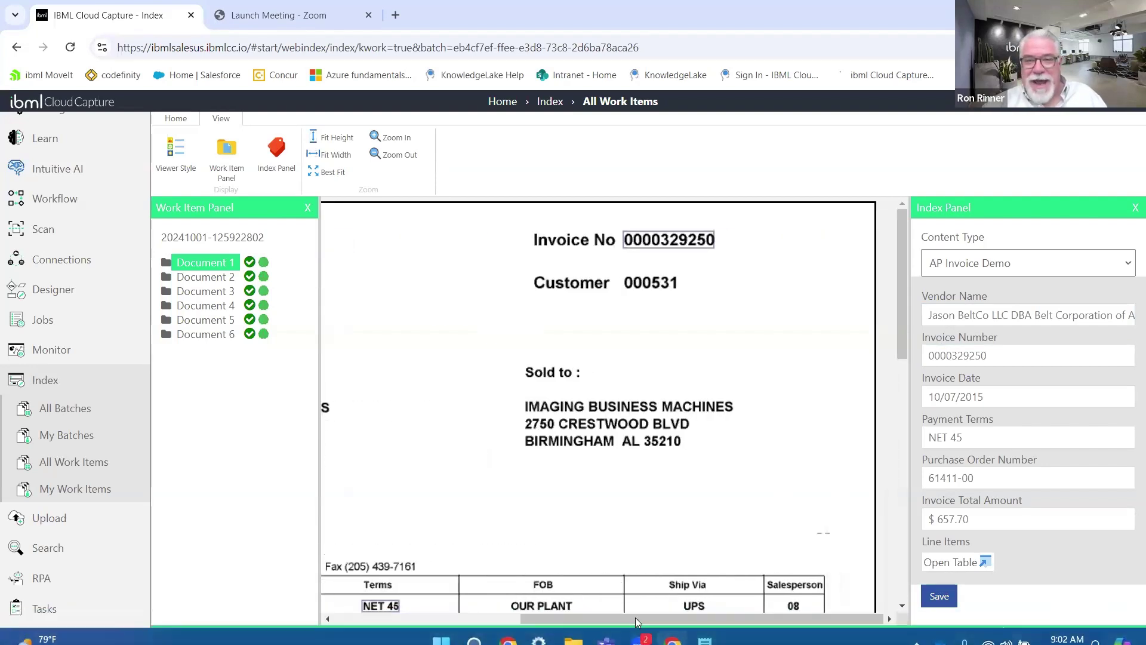
left_click_drag(635, 620, 477, 621)
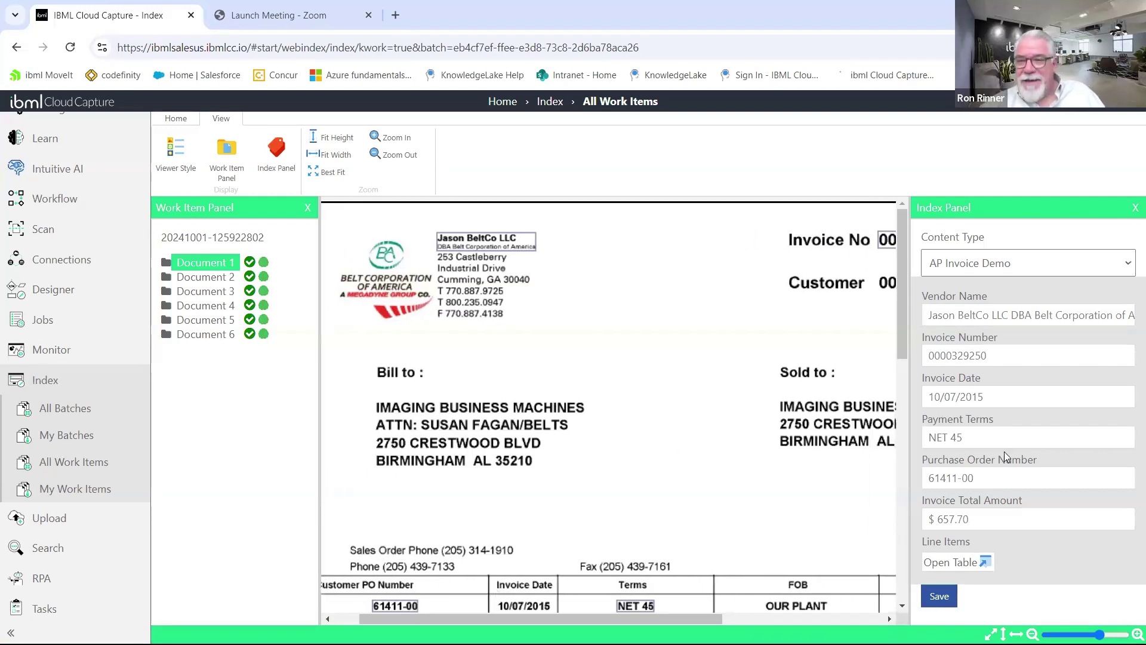
left_click(1014, 469)
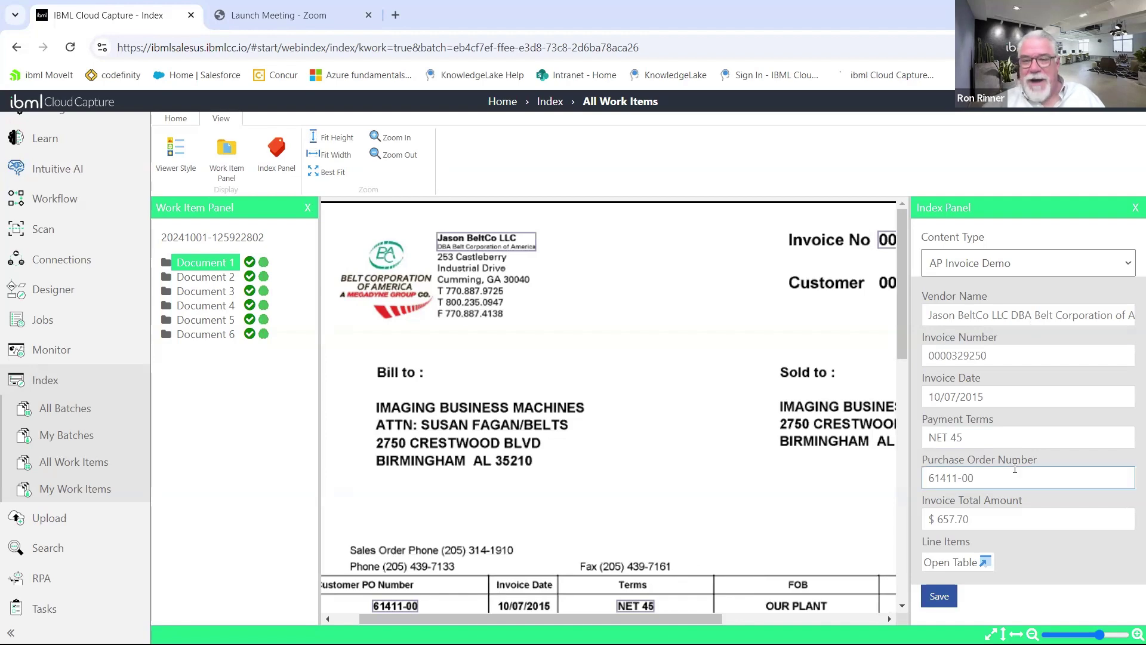
key("Tab")
left_click(597, 358)
scroll(597, 358, "down", 2)
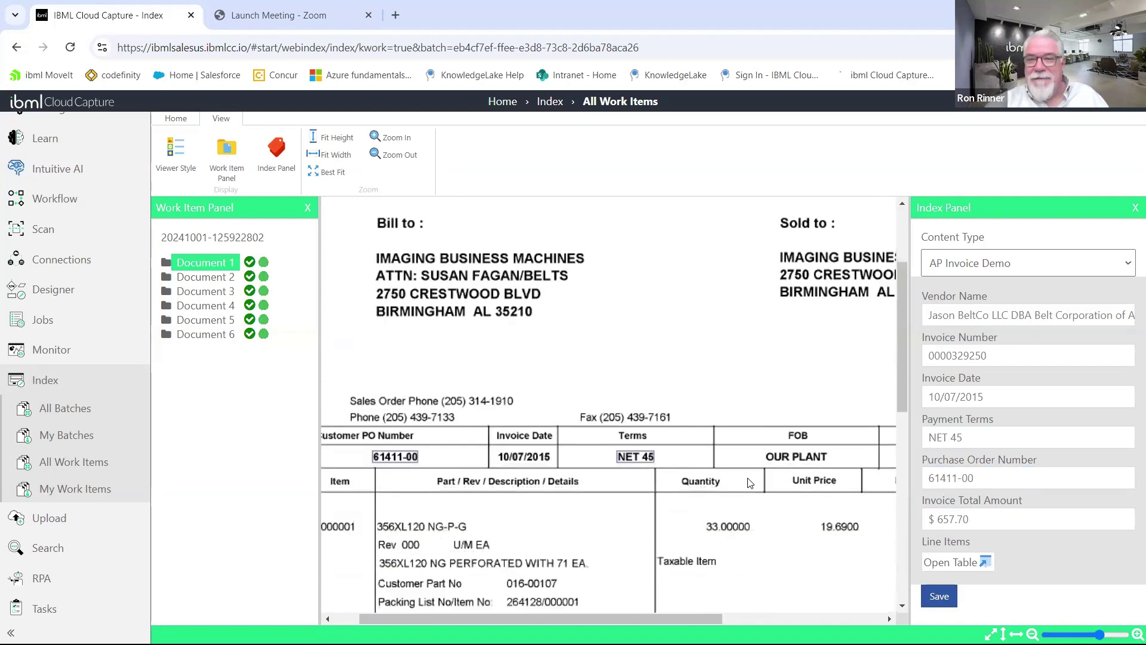
left_click(382, 156)
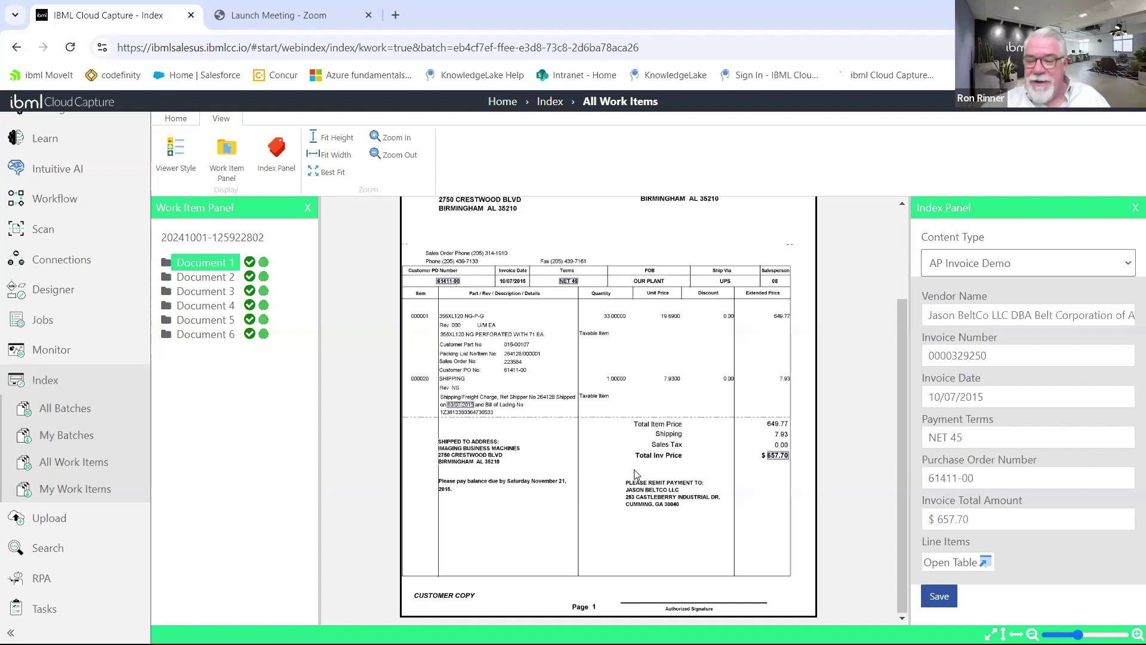
left_click(992, 525)
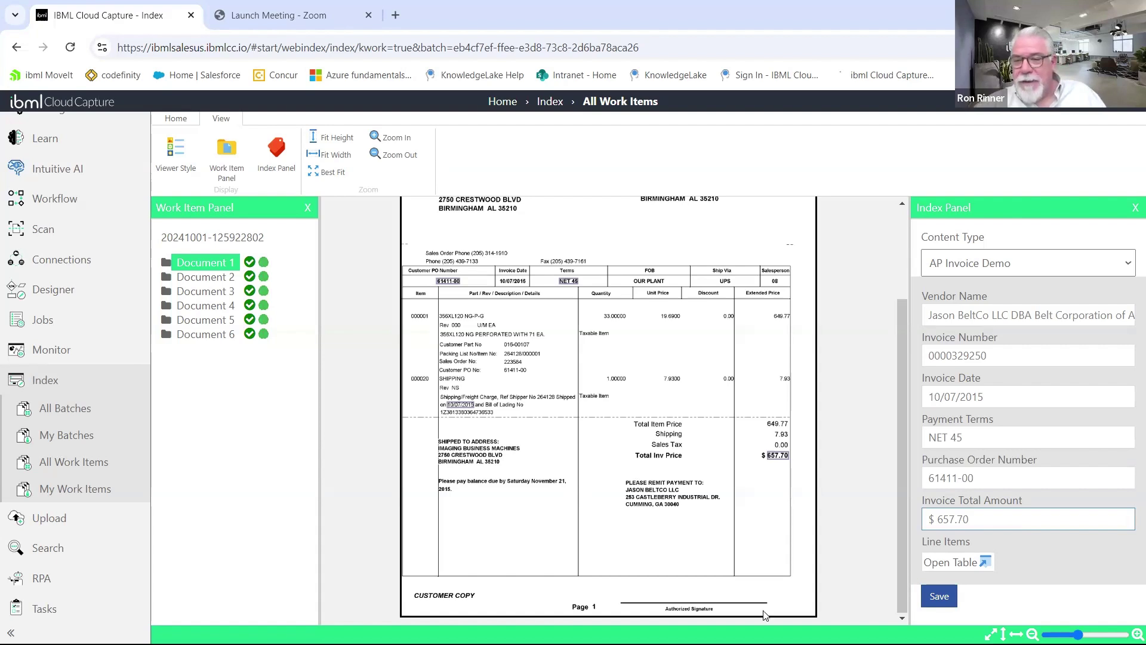
Review Document 1's line items table beside the invoice image and save the table.
left_click(953, 567)
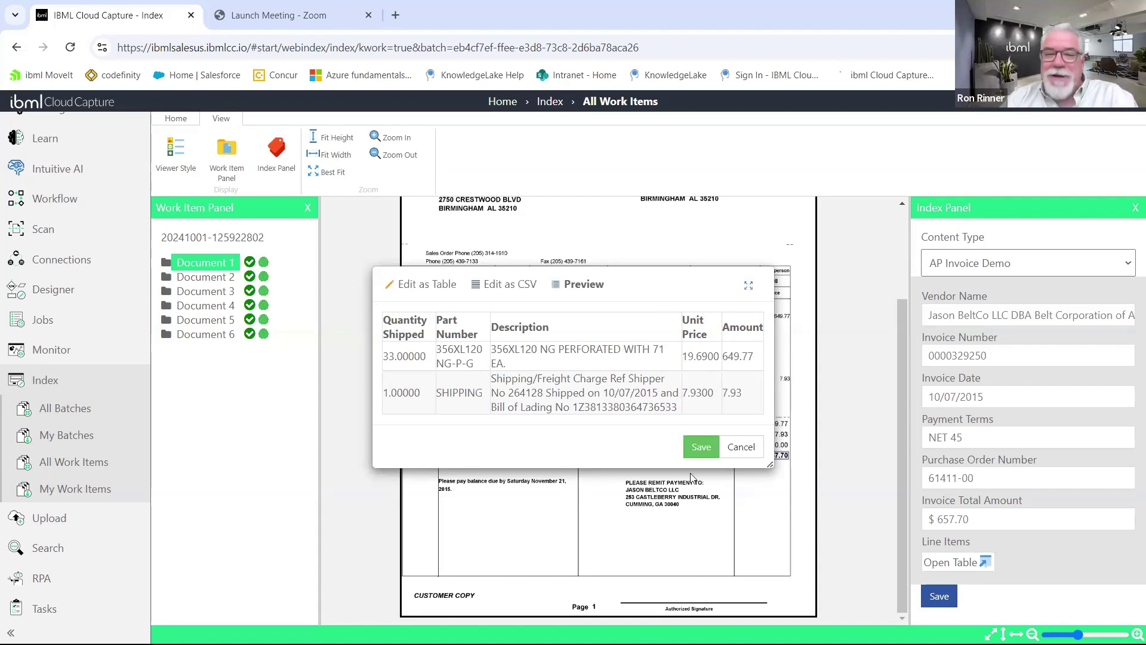
left_click_drag(647, 275, 857, 275)
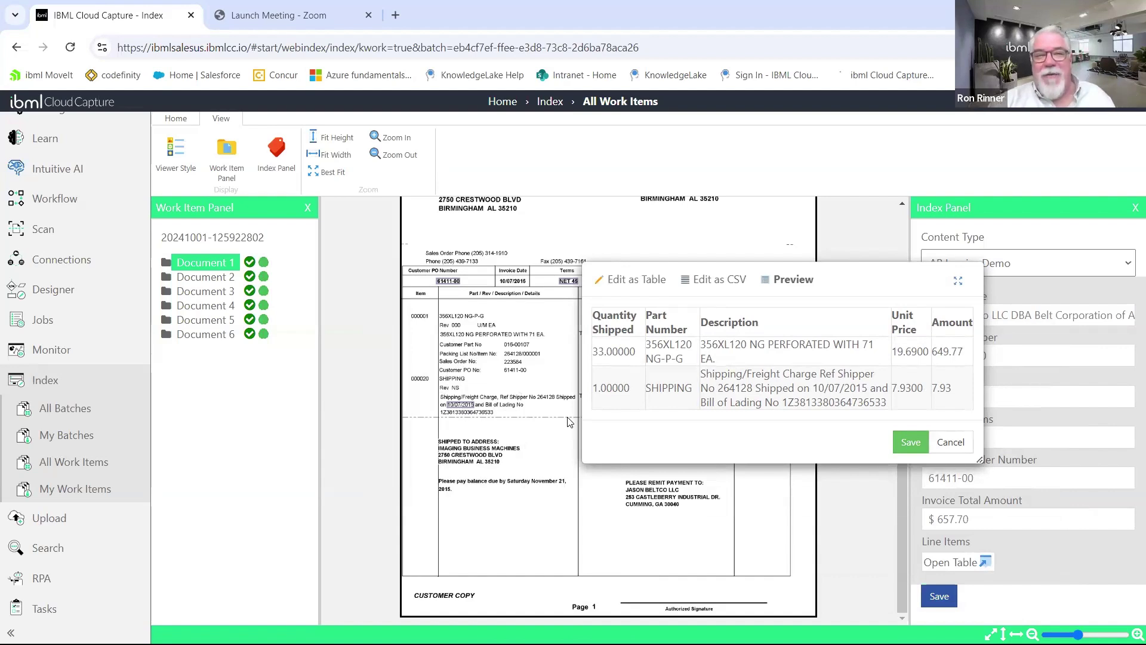
left_click(911, 442)
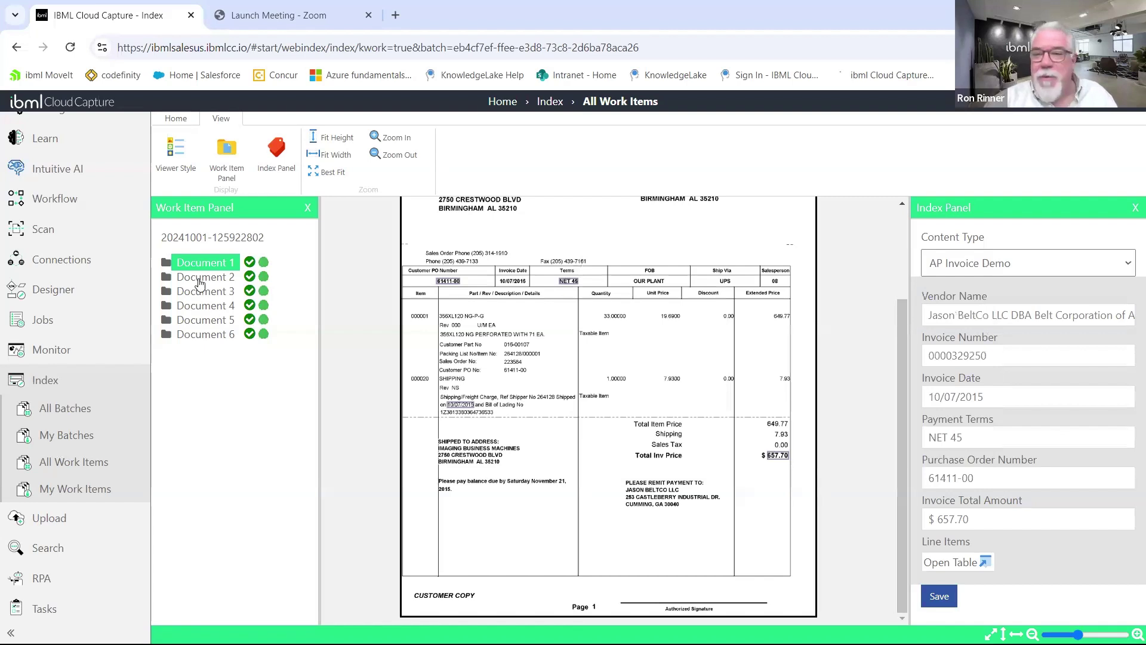
Review the index fields and line items table of Document 2, the Phoenix Metals Company invoice, and save the table.
left_click(201, 280)
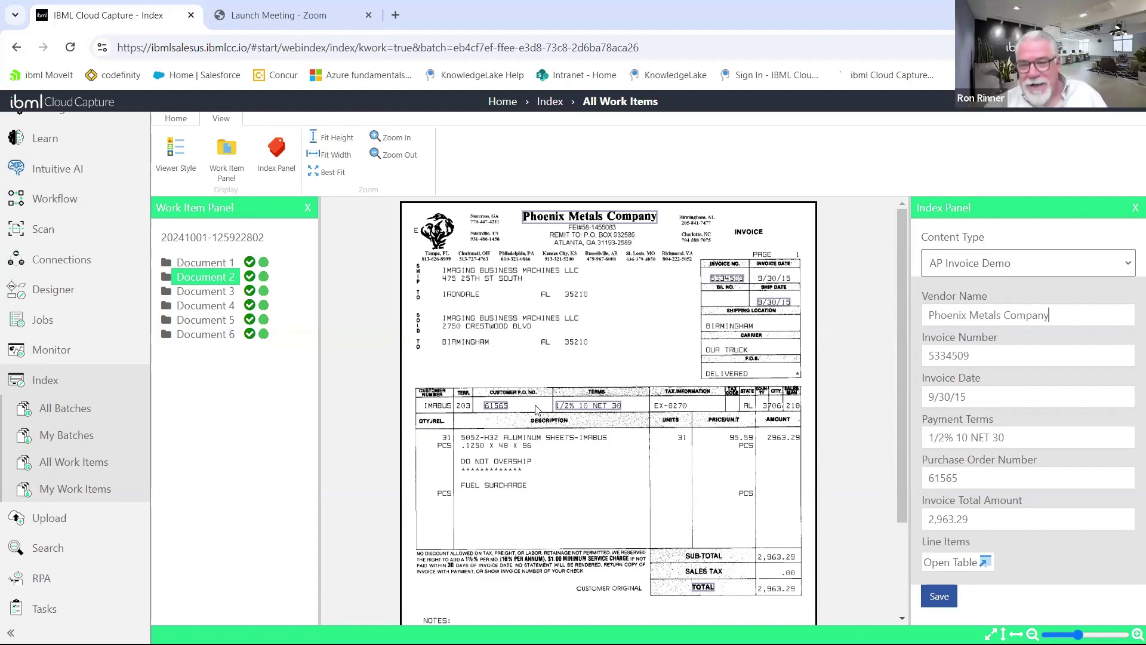
left_click(956, 562)
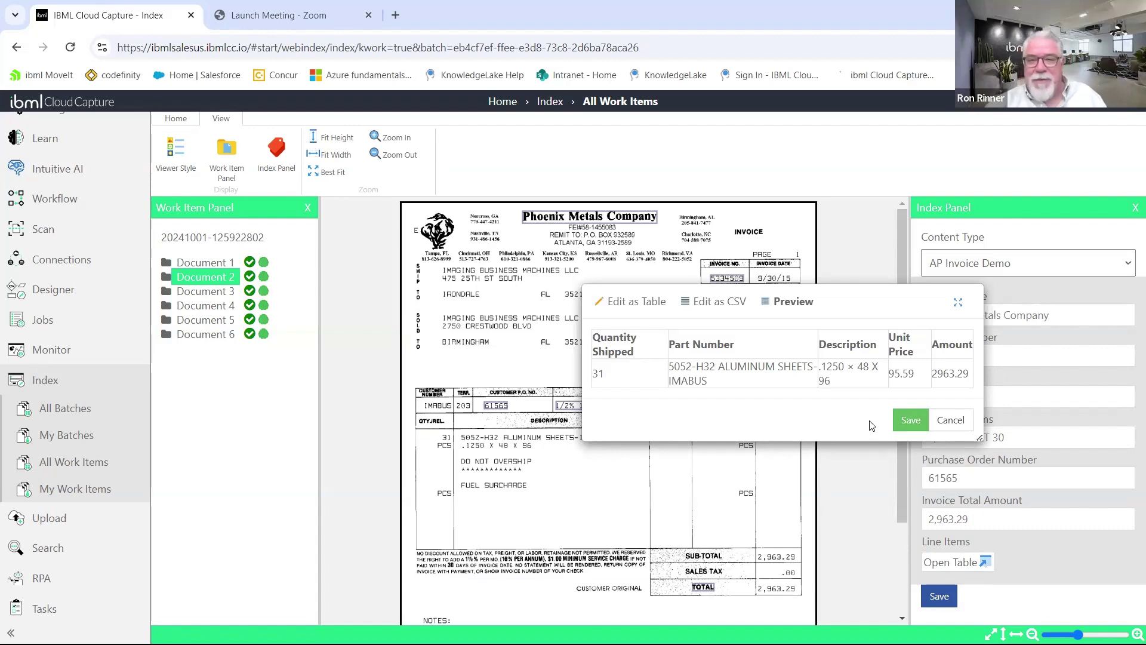
left_click(910, 419)
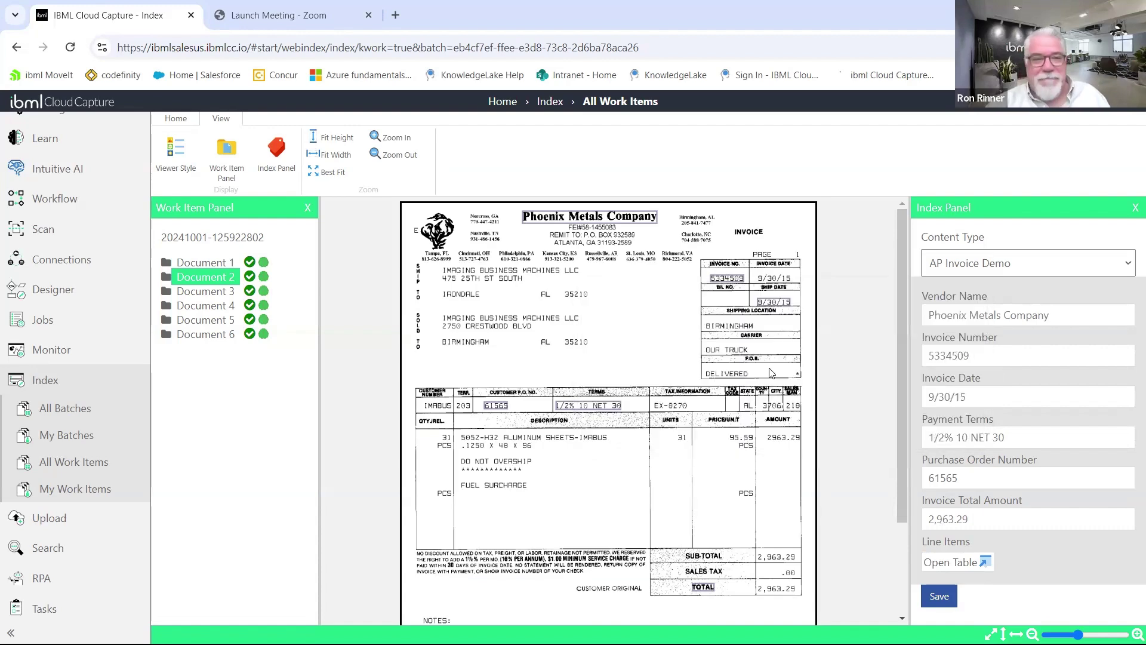
Review the index fields and line items table of Document 3, the McMaster-Carr invoice, and save the table.
left_click(210, 292)
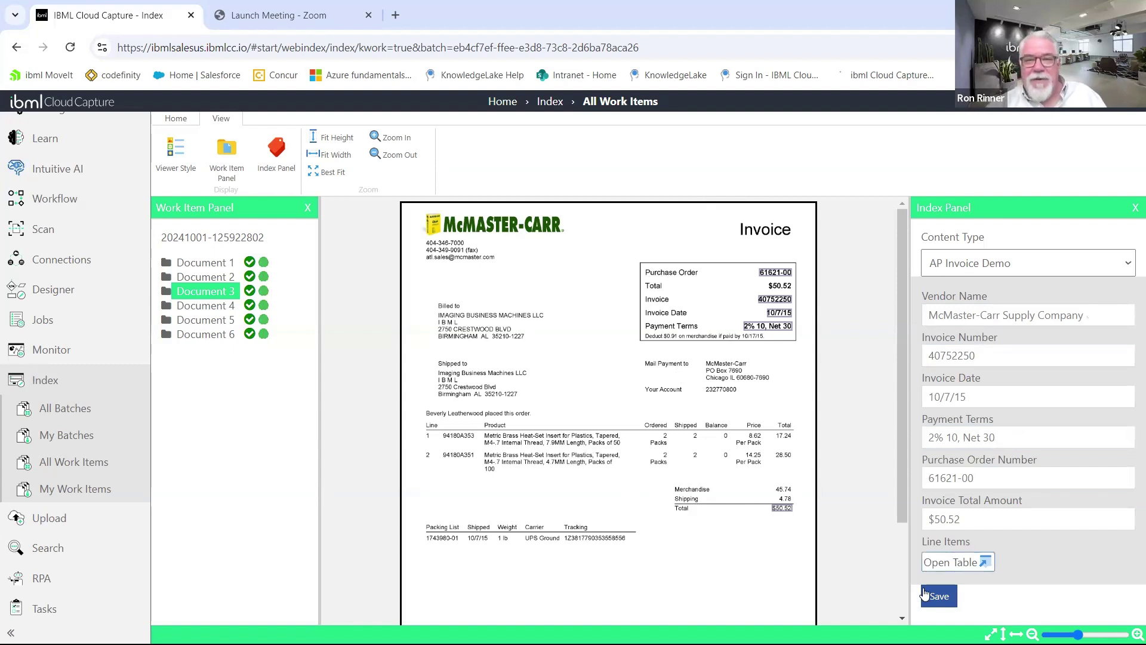
left_click(956, 565)
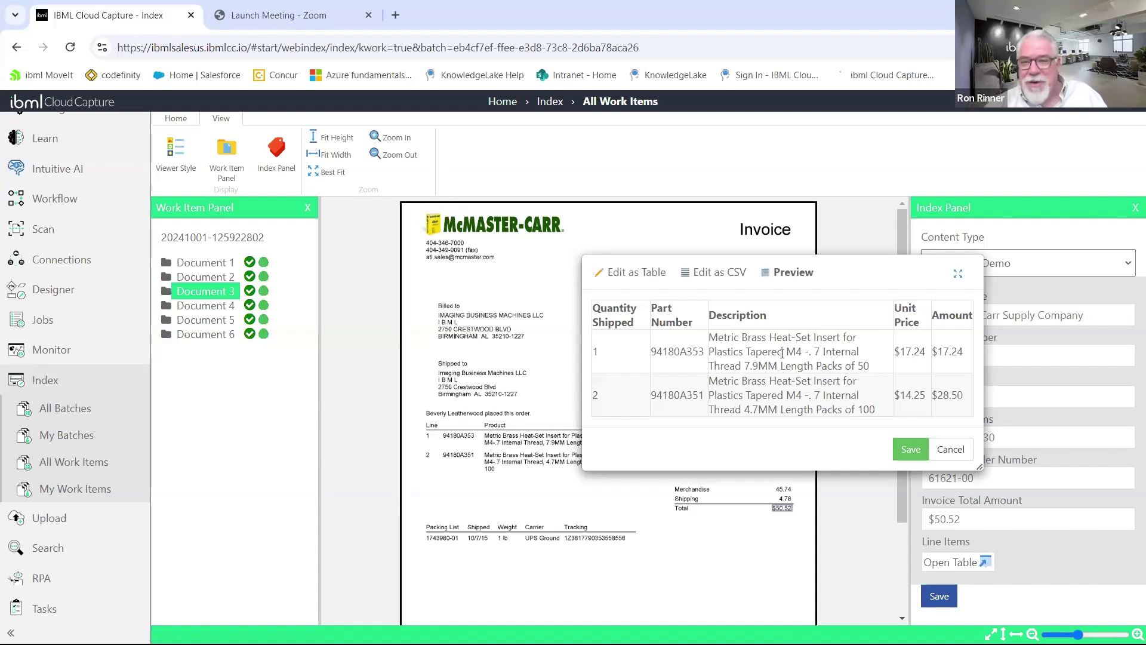
left_click(909, 450)
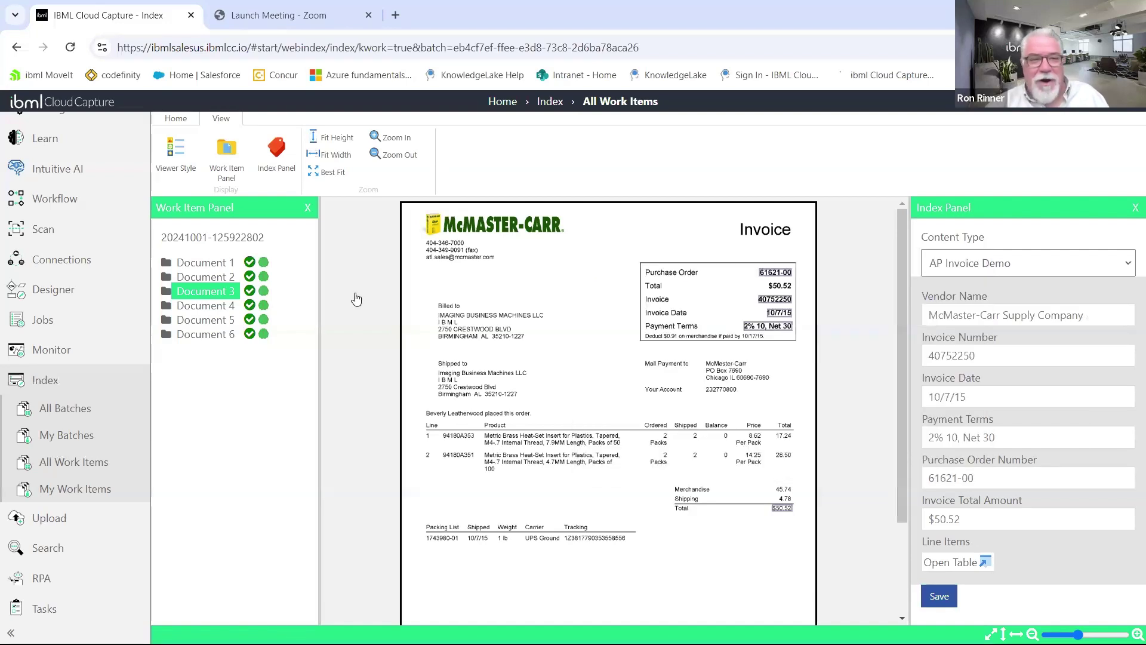
Check Document 4's vendor name, invoice number, invoice date, payment terms and purchase order number against the MISUMI invoice image.
left_click(221, 306)
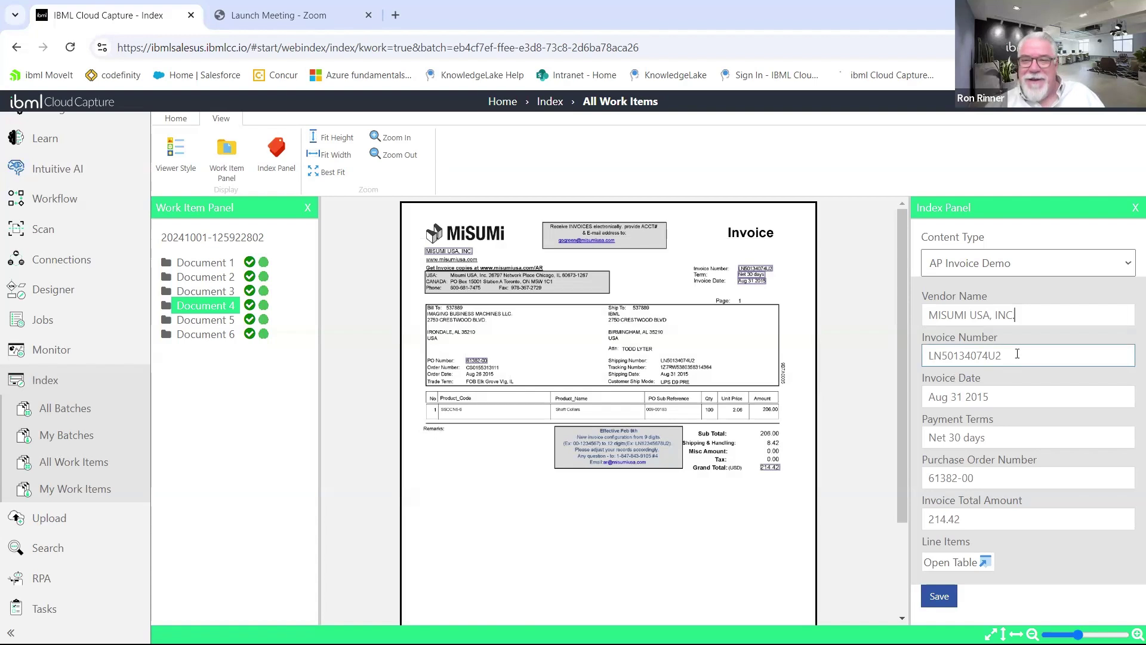
left_click(1036, 321)
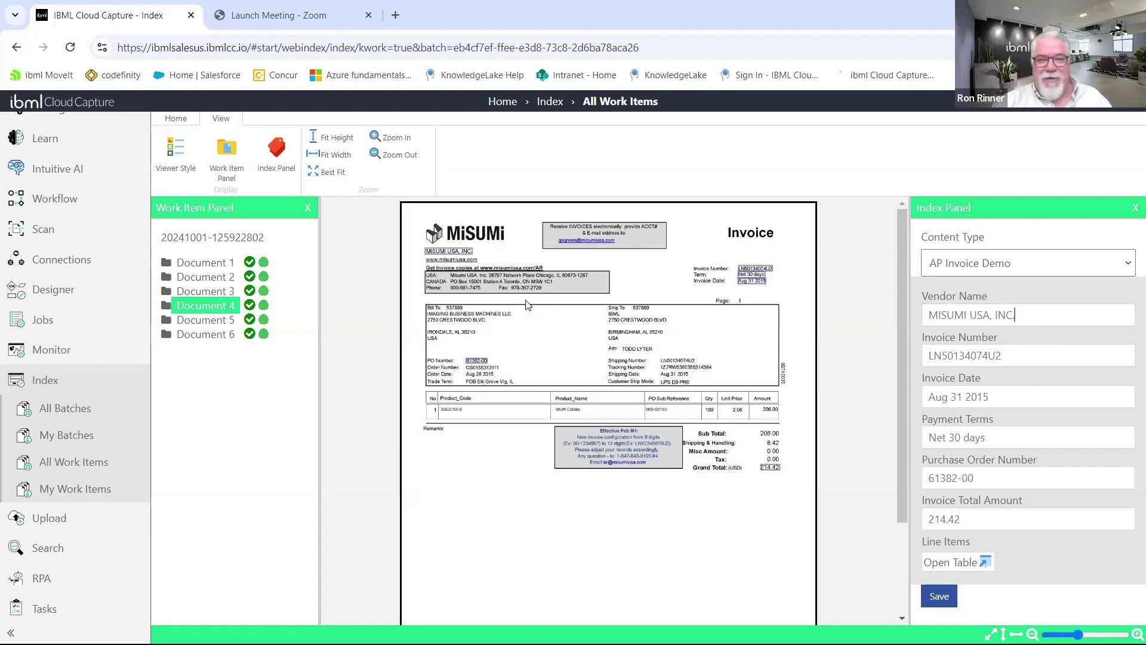
left_click(1000, 356)
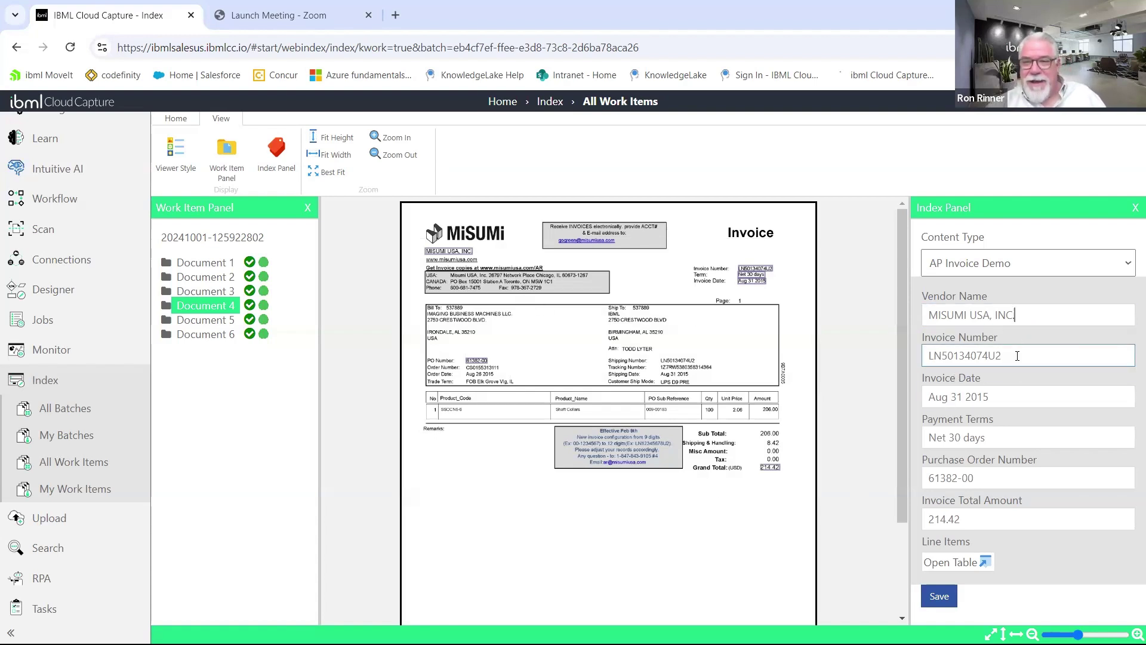
left_click(1012, 396)
left_click(1037, 434)
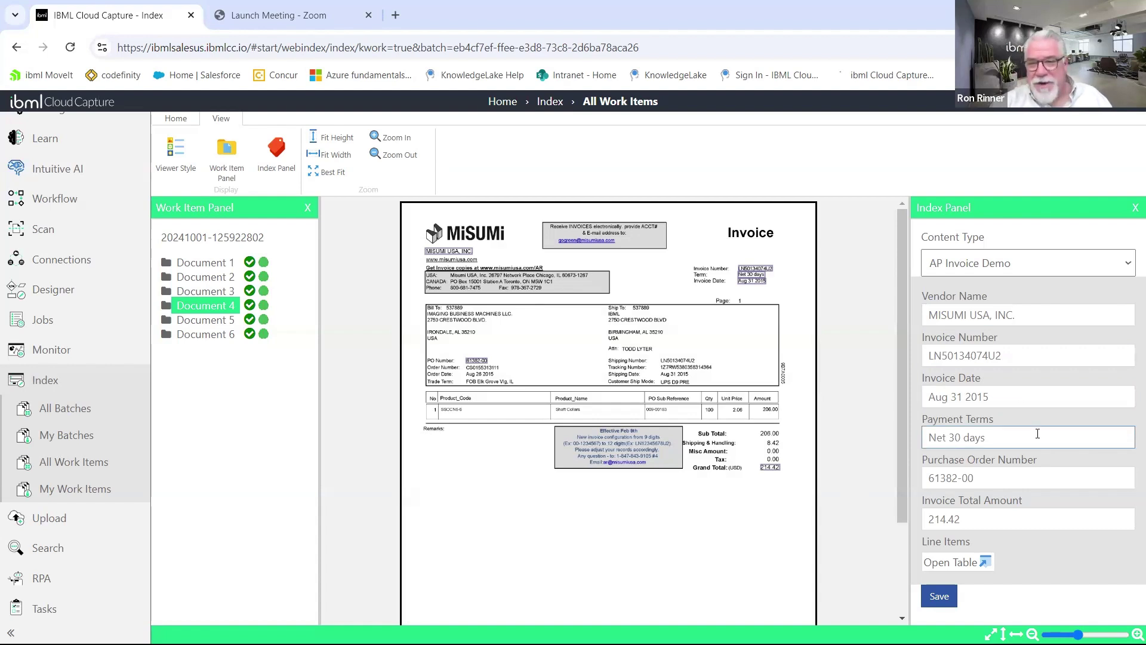
left_click(1004, 485)
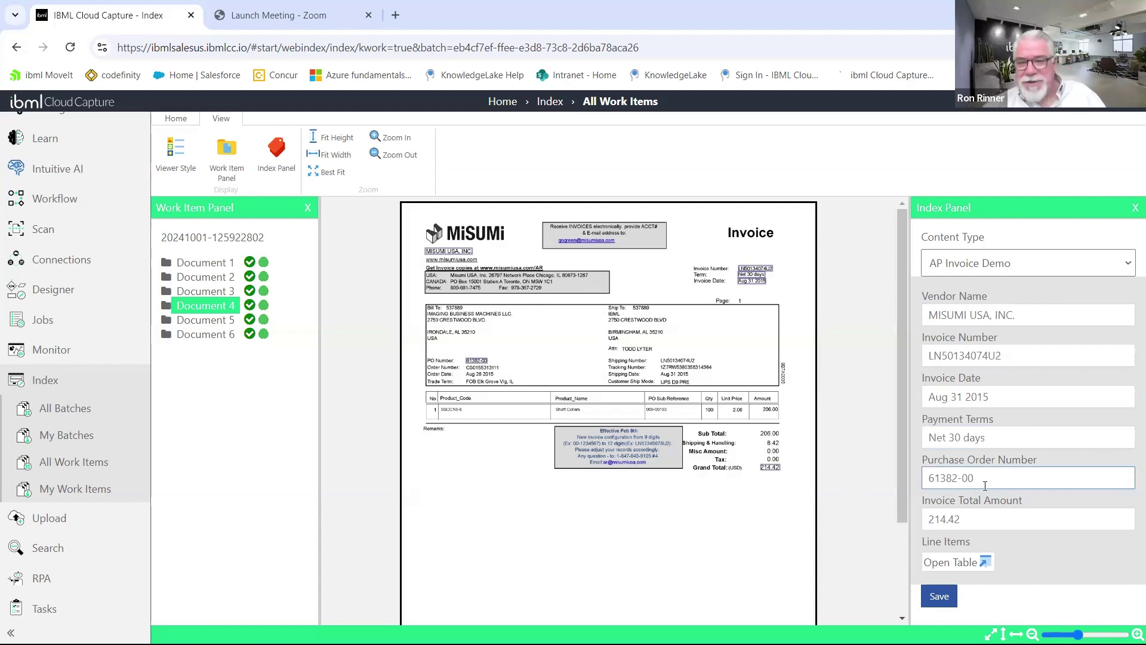
Review and save Document 4's line items table twice, and enlarge the MISUMI invoice image.
left_click(950, 563)
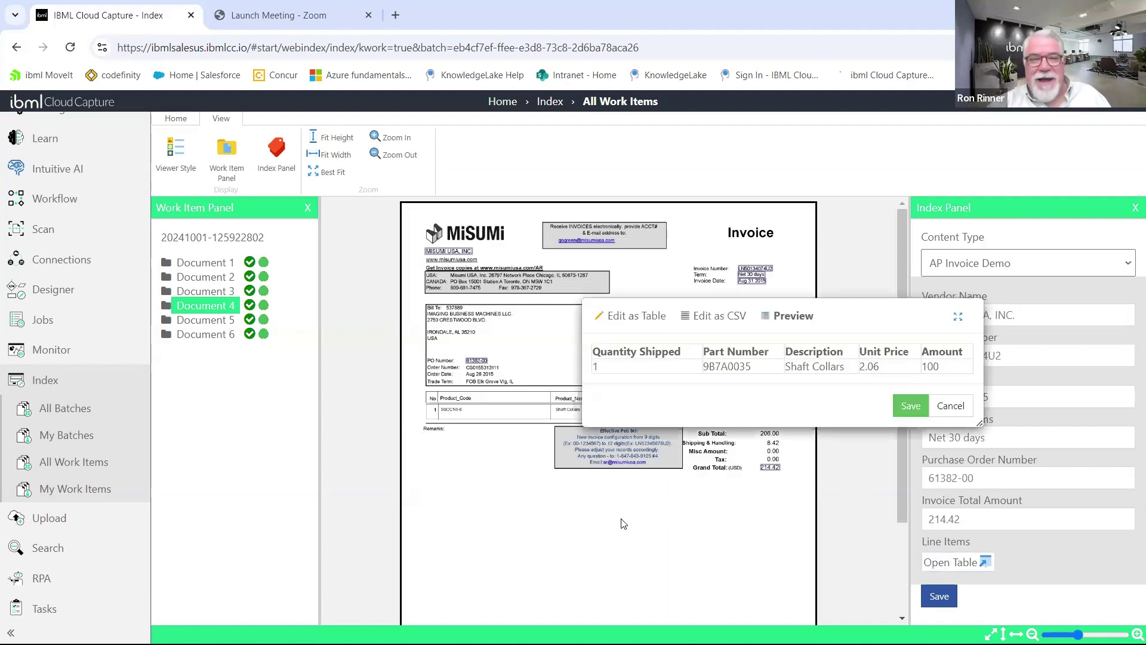
left_click(905, 406)
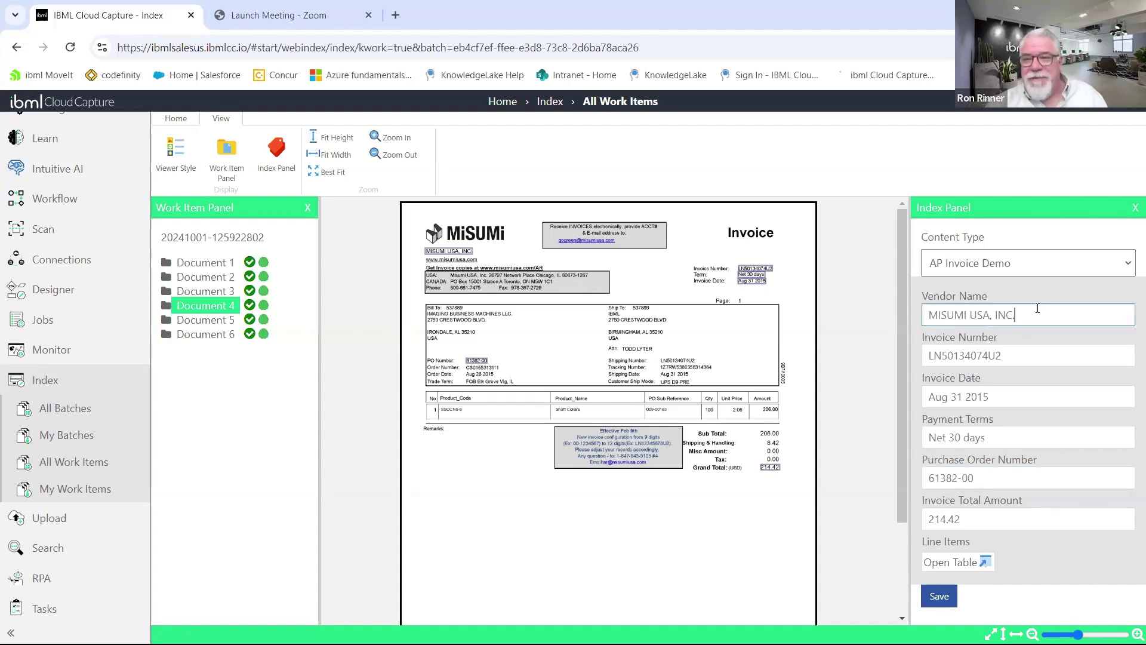
left_click(937, 561)
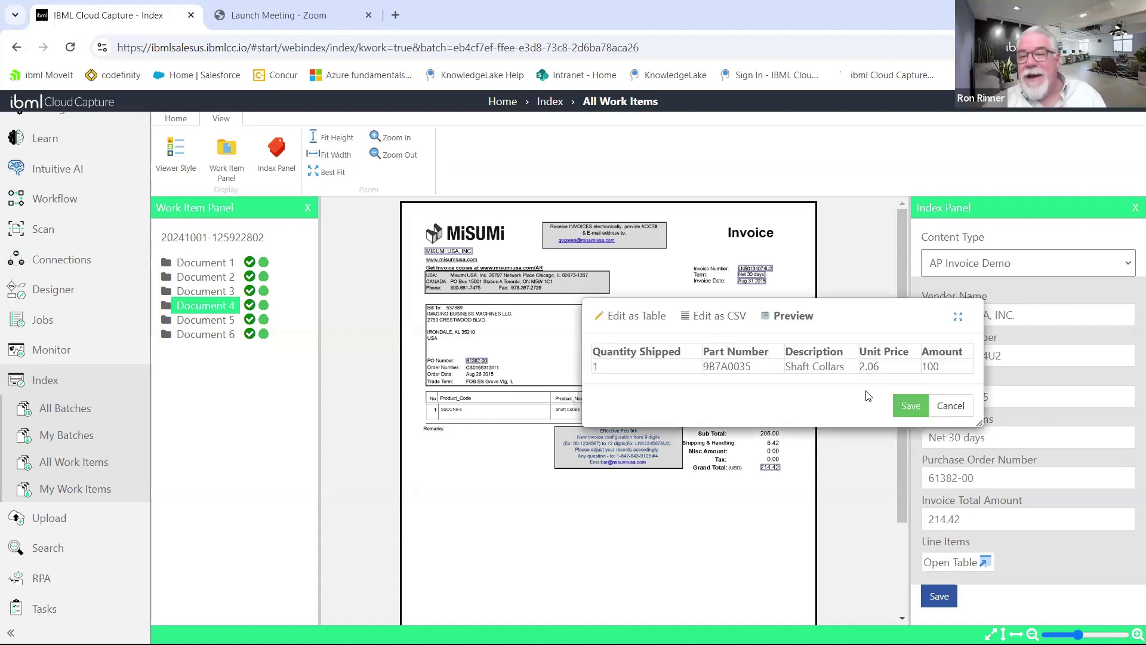
left_click(906, 407)
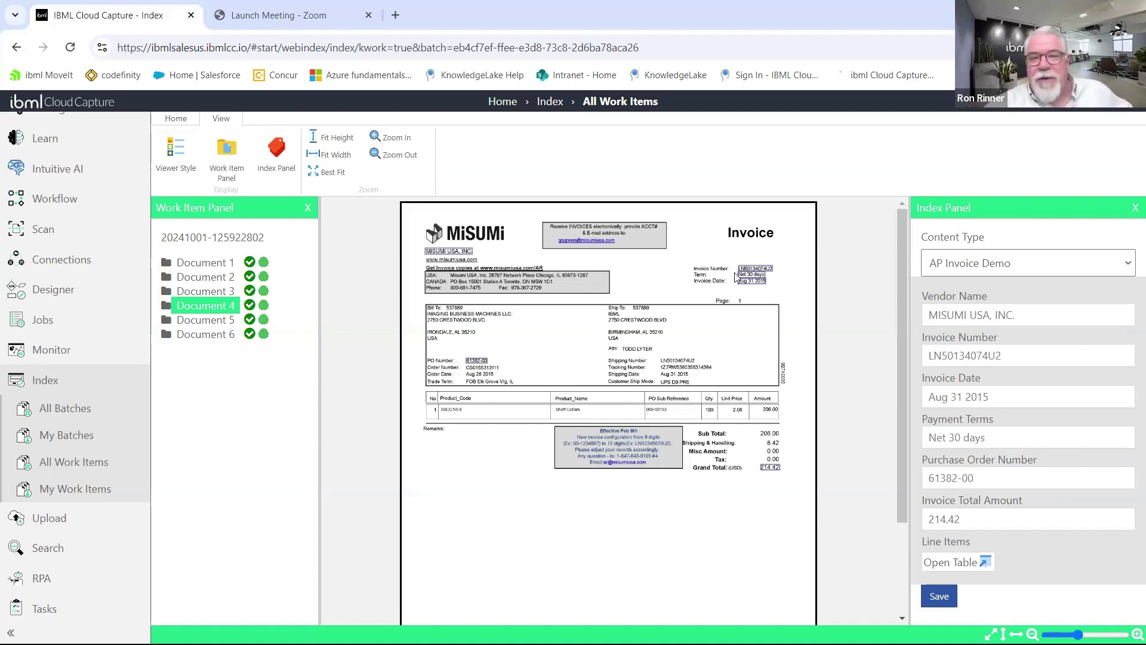
left_click(382, 139)
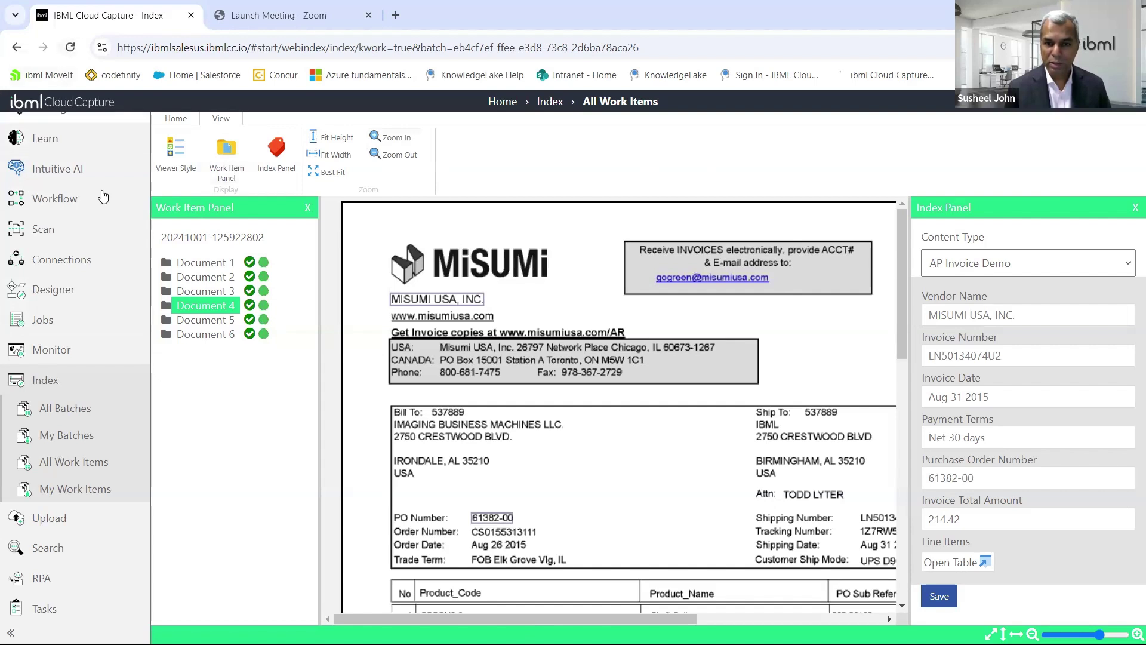
scroll(96, 238, "up", 1)
scroll(93, 265, "down", 1)
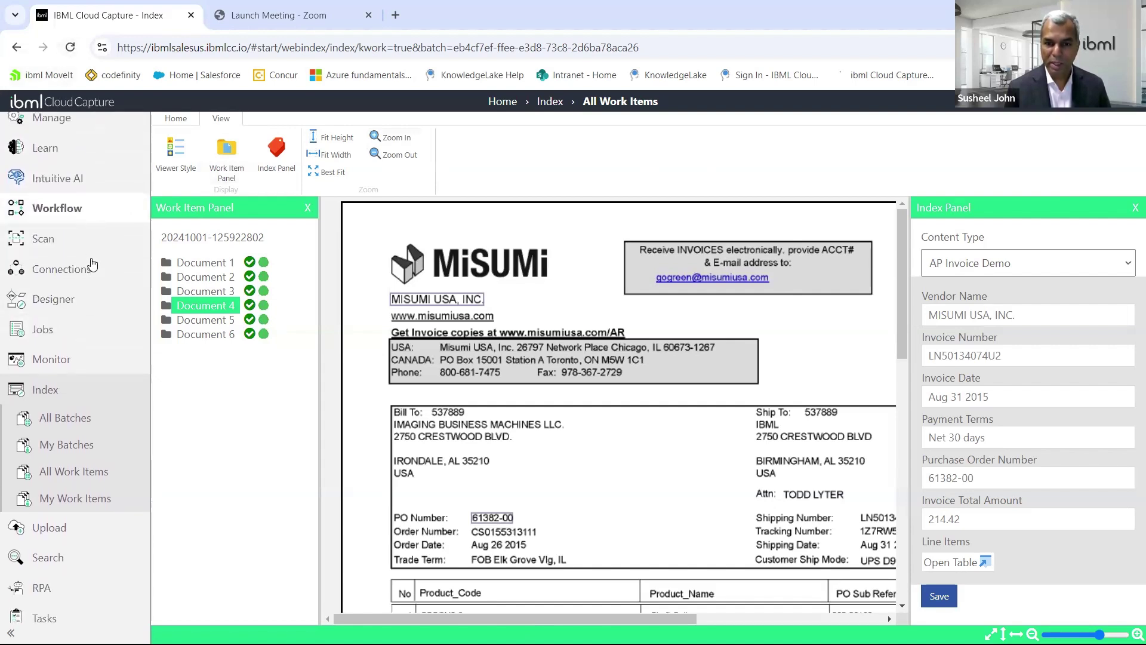
scroll(92, 264, "up", 1)
scroll(86, 263, "down", 1)
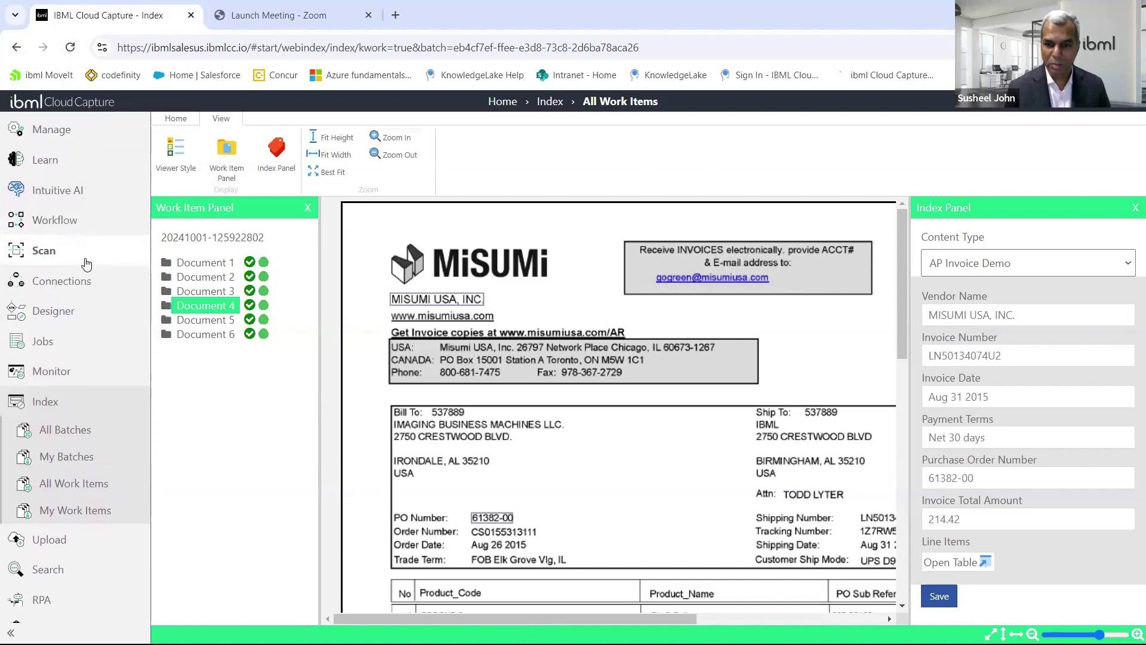
Save Document 4's index fields and decline releasing the work item.
scroll(86, 263, "up", 1)
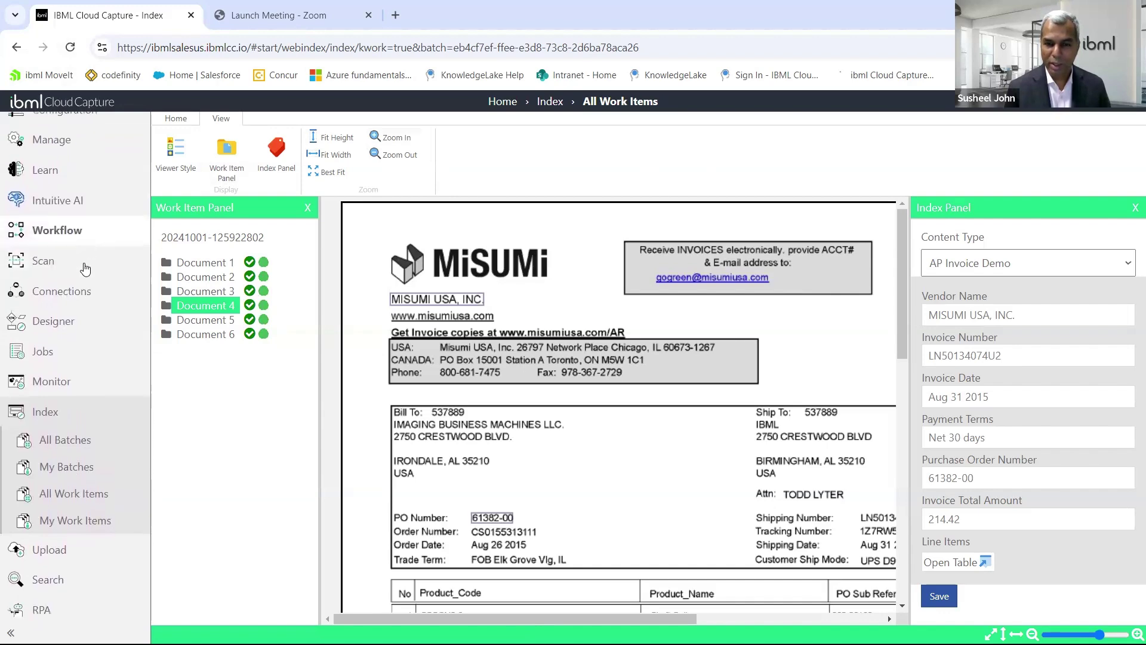
left_click(943, 596)
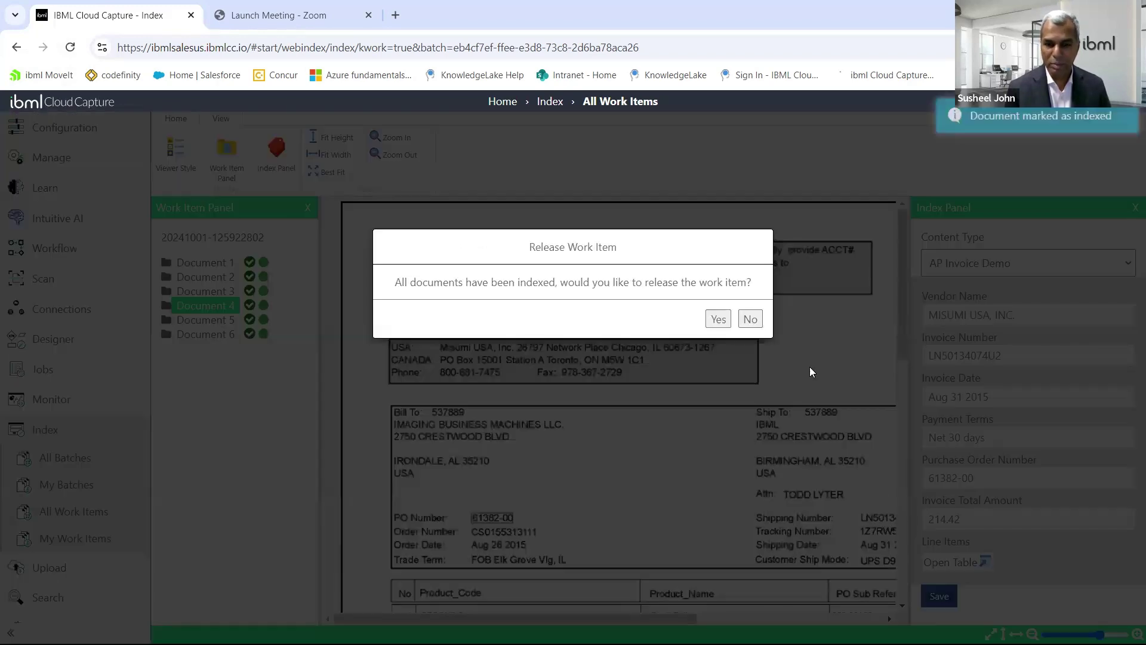
left_click(749, 318)
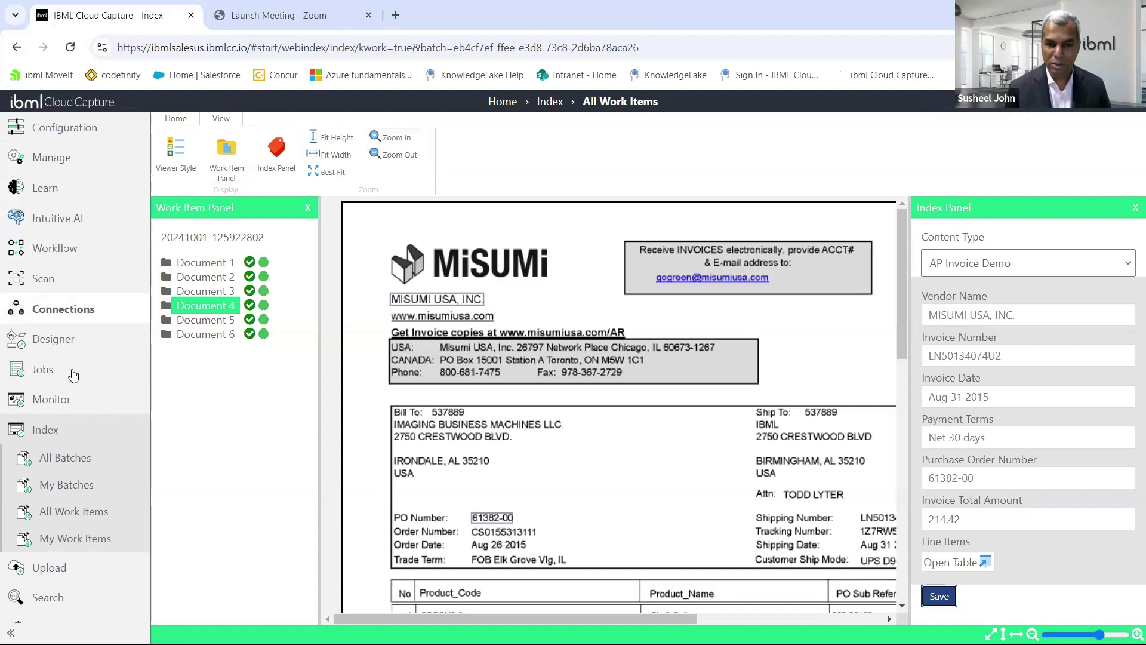
Show my own work items and filter them to workflows whose name contains "Mortgage".
left_click(60, 536)
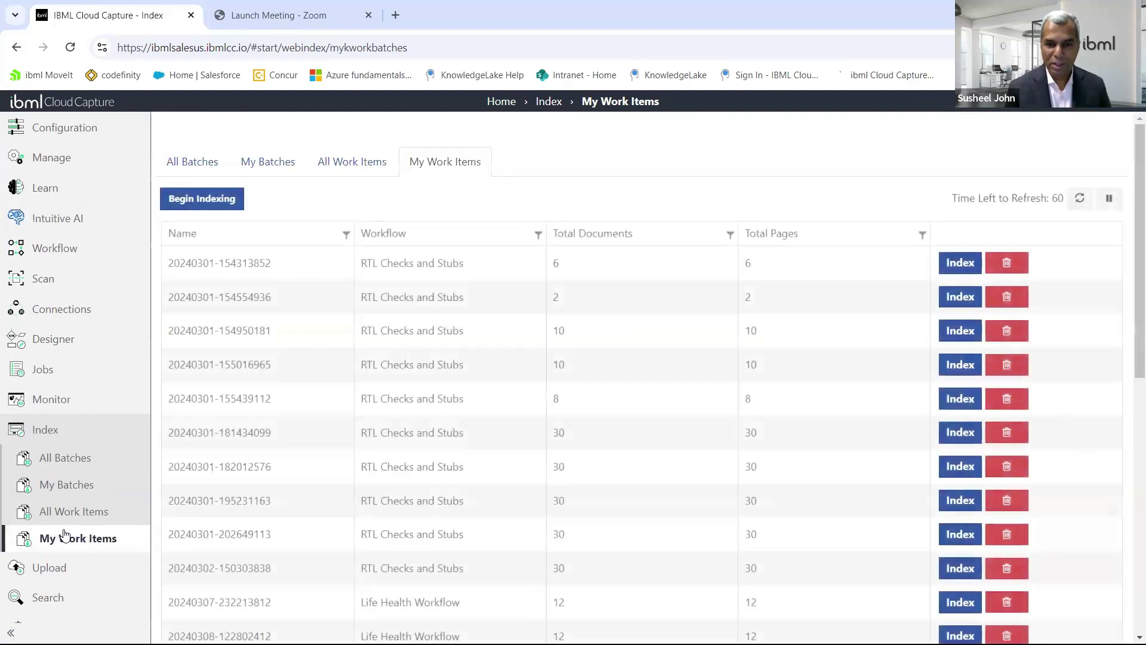
left_click(537, 234)
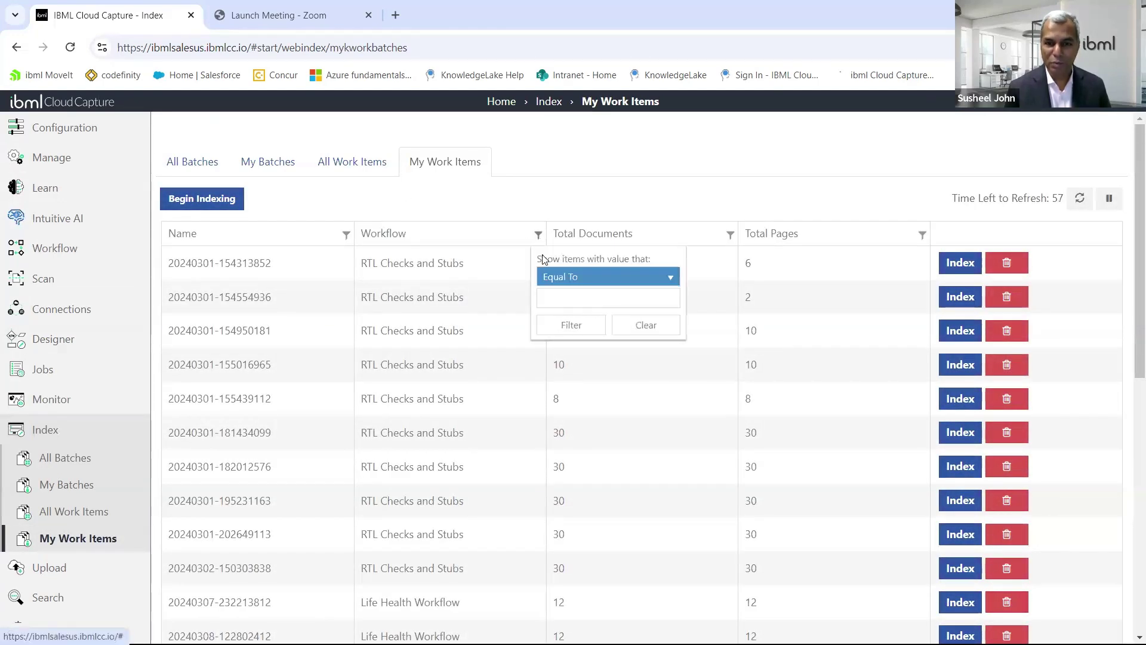
left_click(584, 288)
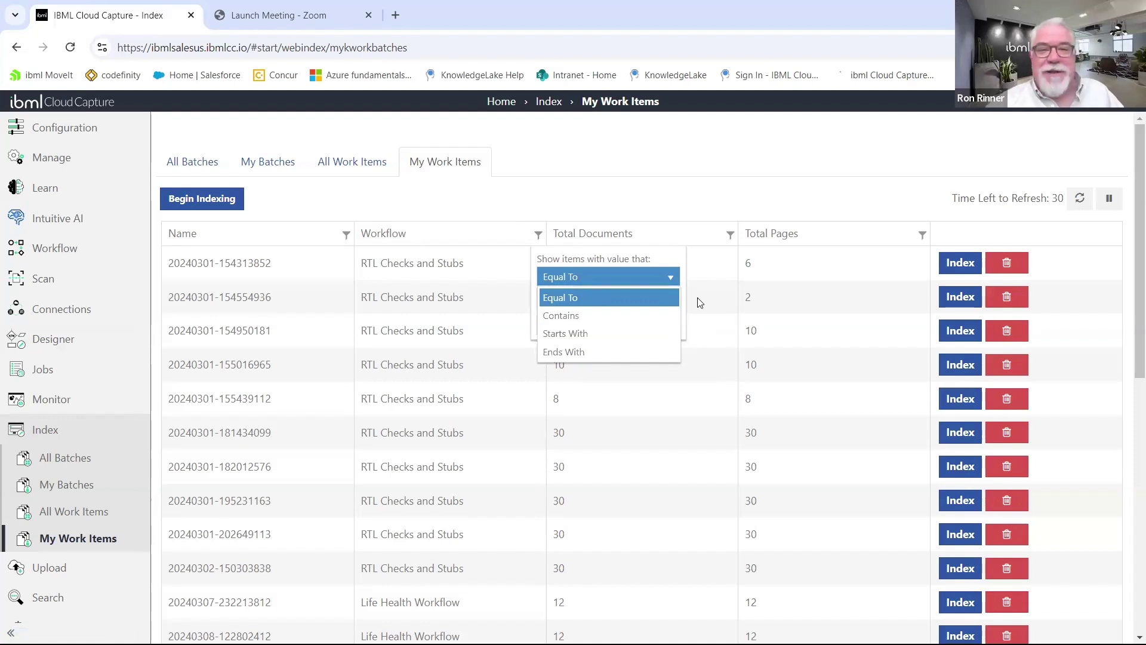
left_click(643, 312)
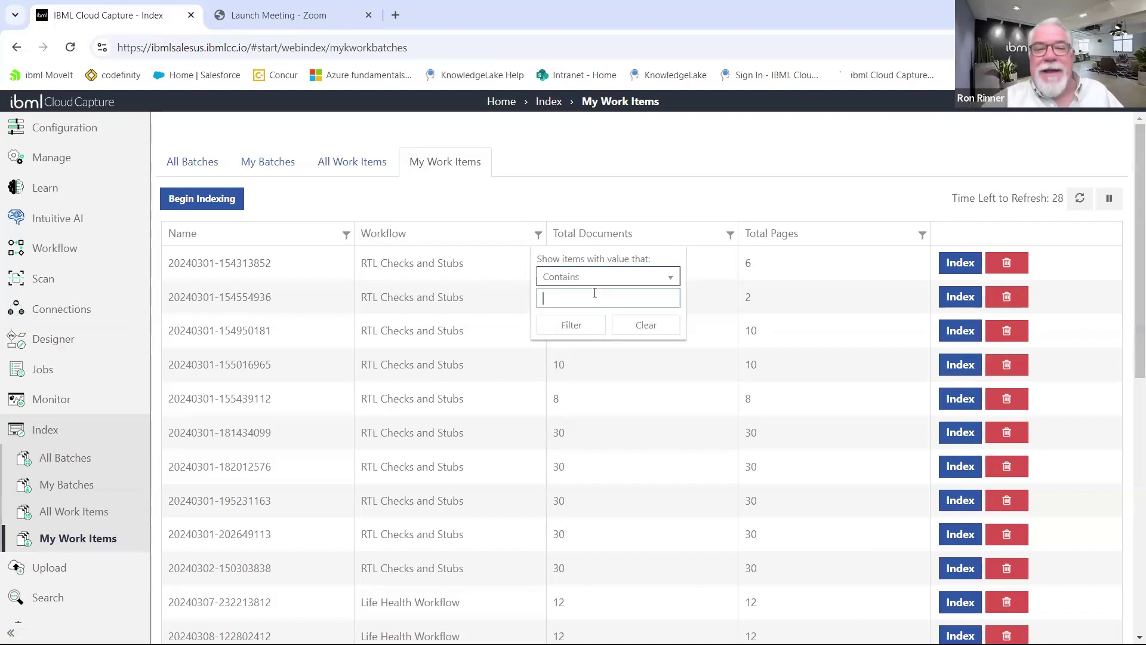
type("M")
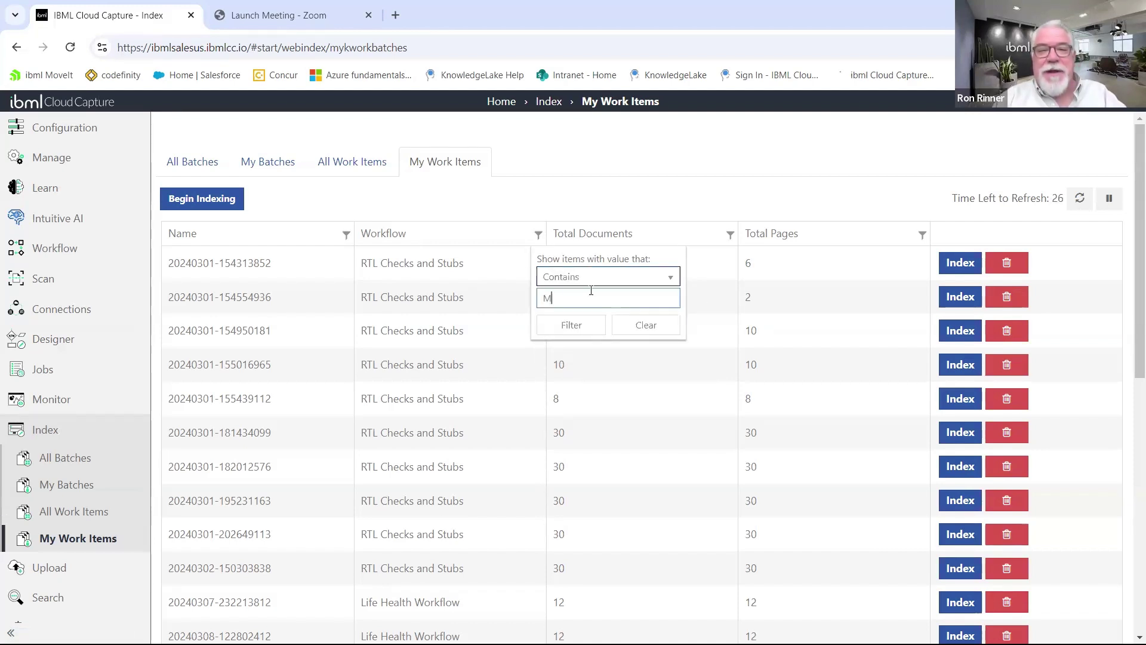
type("ortgage")
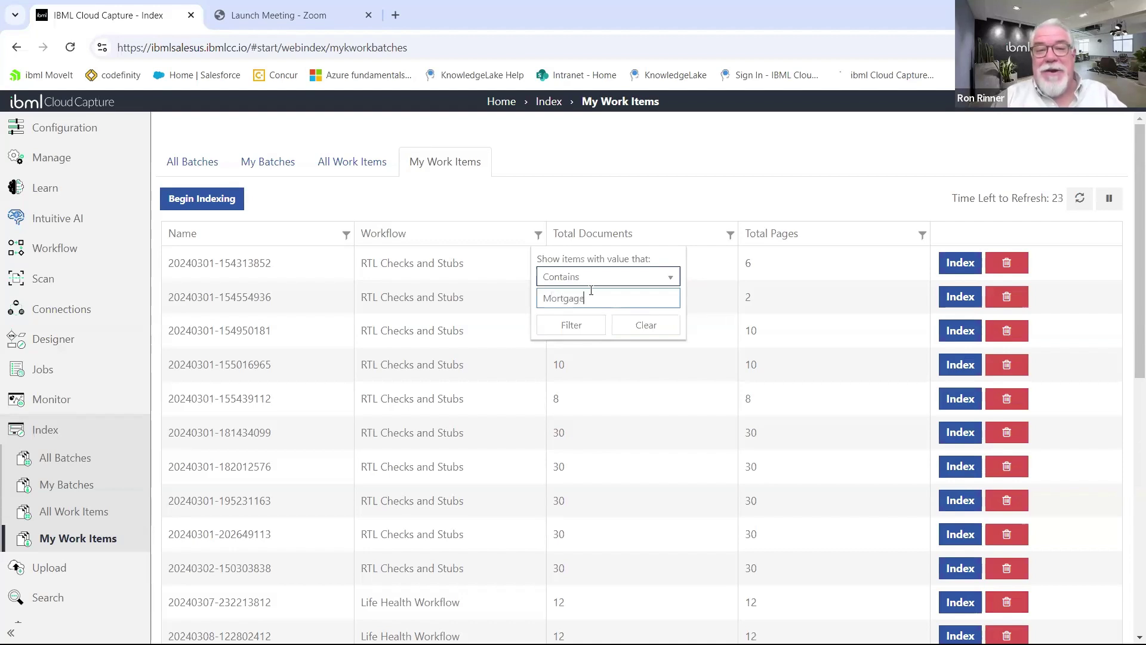
key("Return")
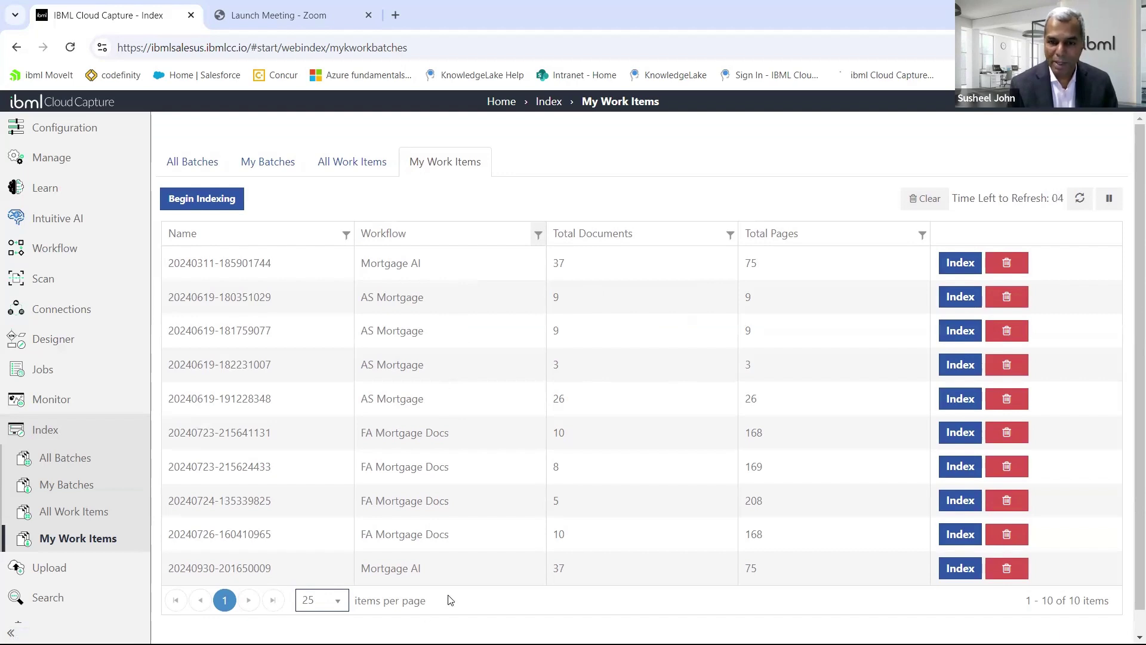
scroll(686, 454, "down", 1)
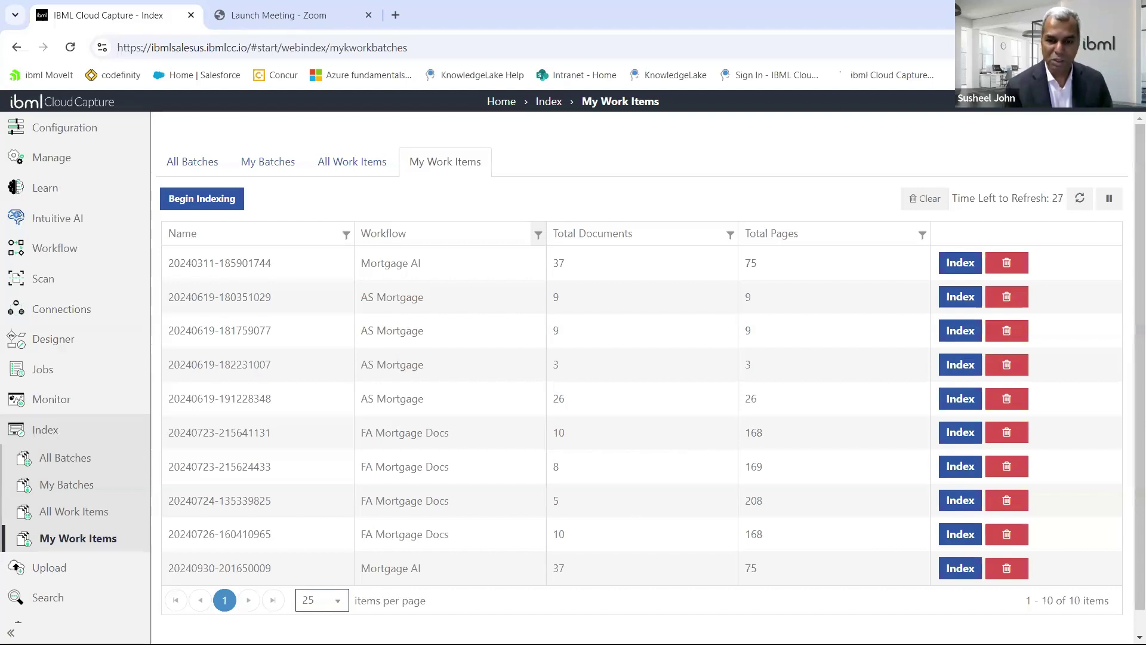
mouse_move(636, 644)
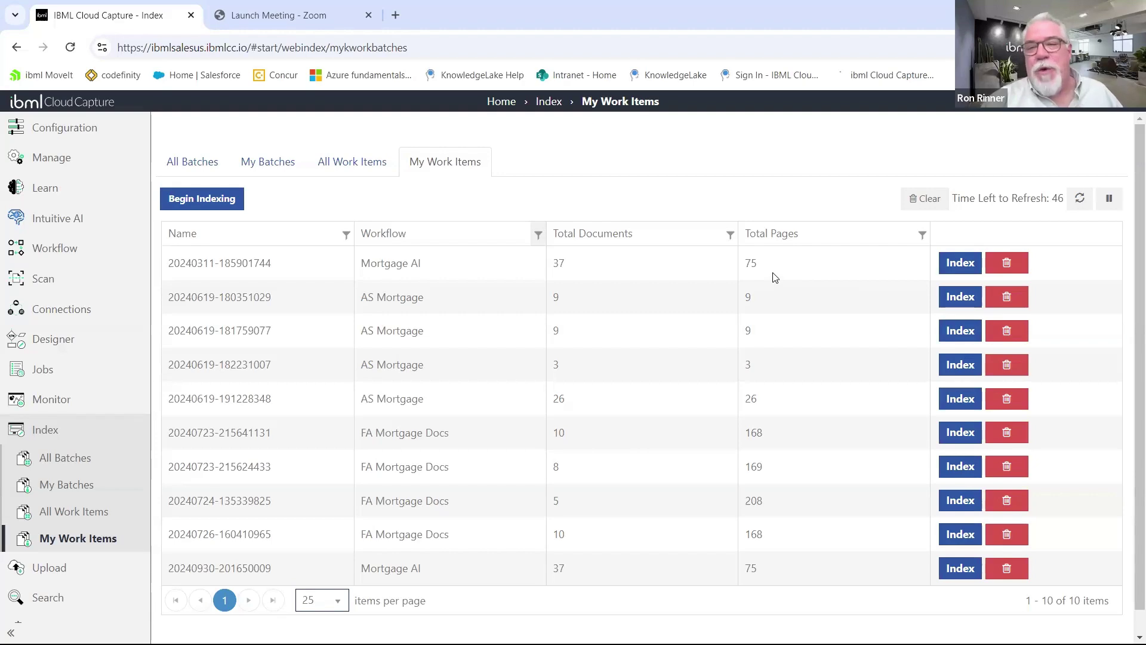
left_click(955, 263)
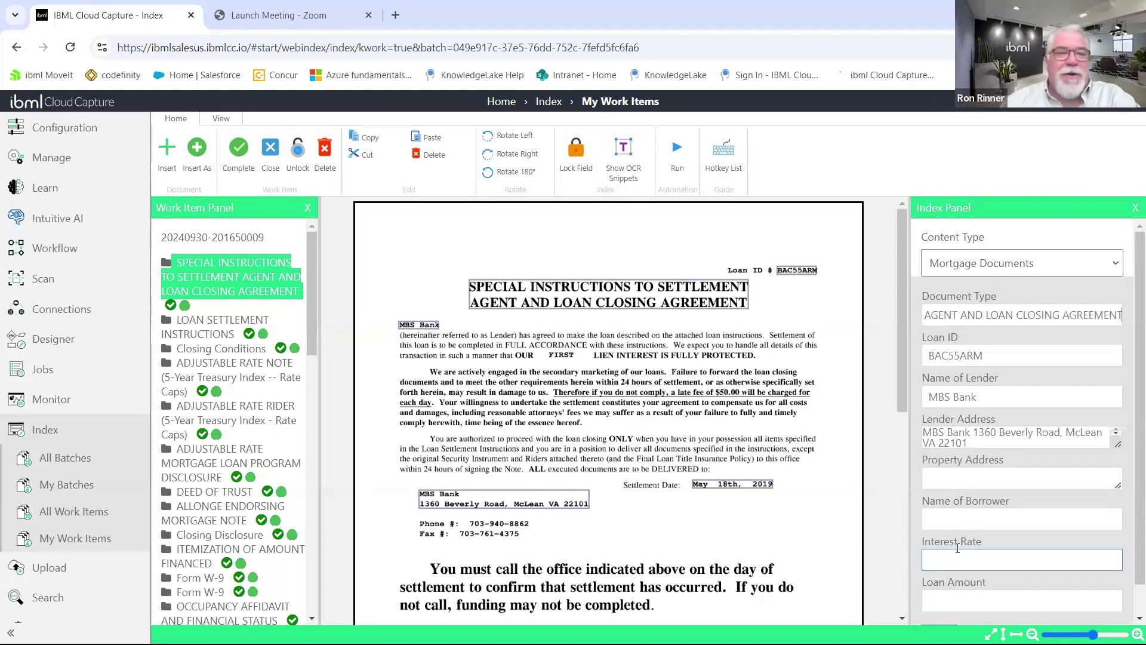
scroll(310, 442, "down", 2)
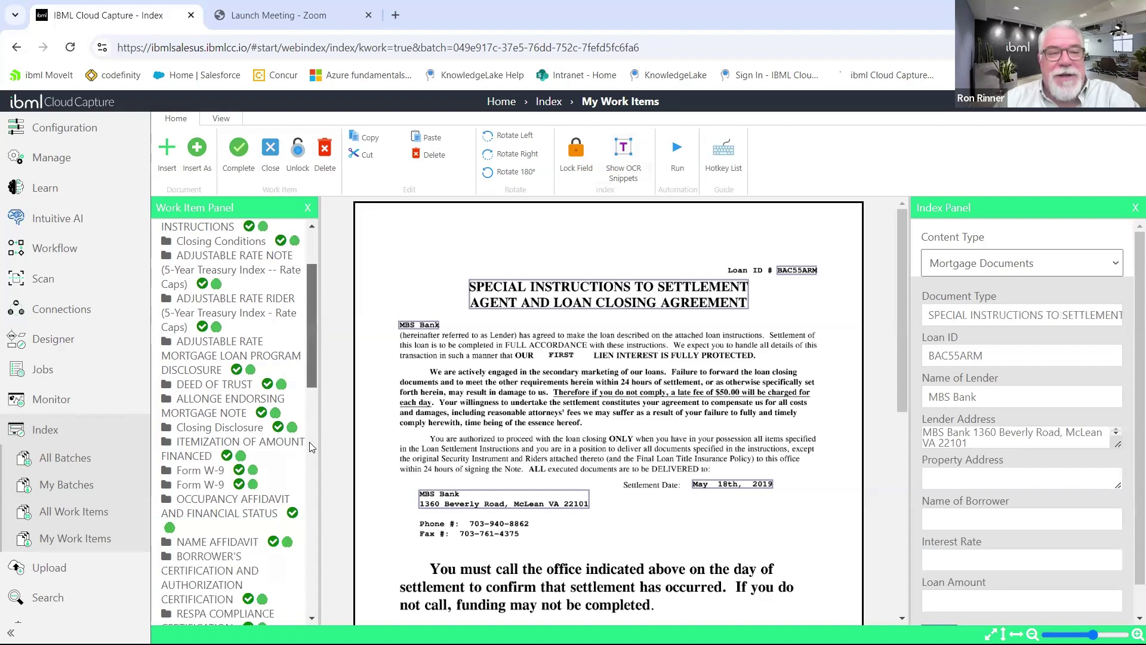
scroll(310, 446, "down", 5)
left_click_drag(308, 591, 318, 225)
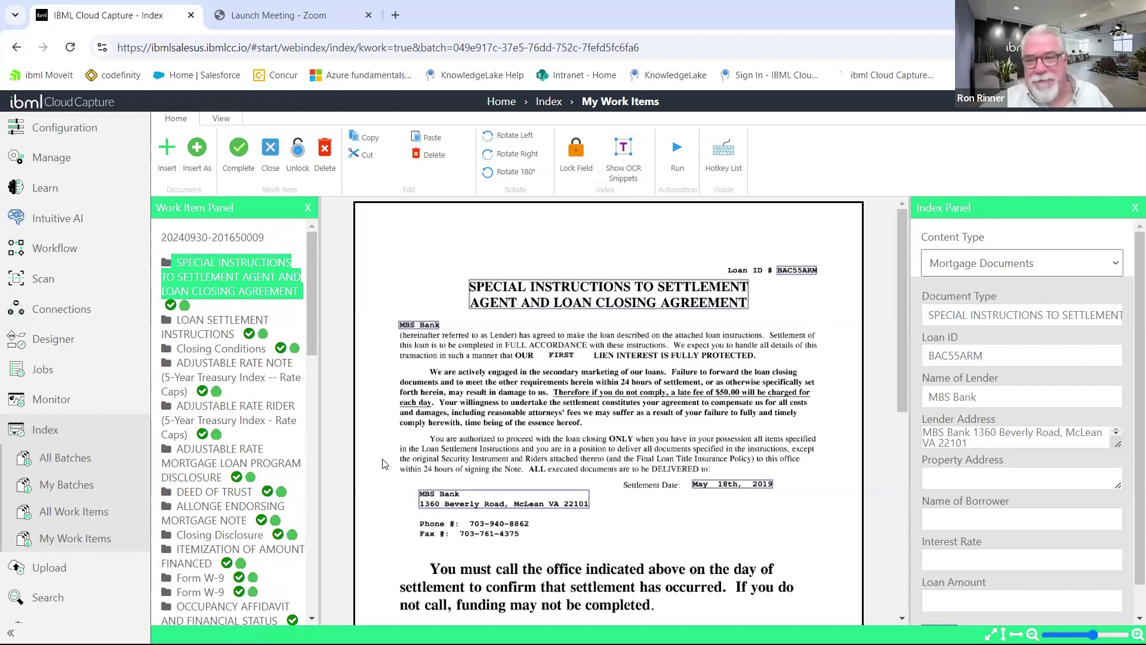
Compare the index fields of the Special Instructions to Settlement Agent and Loan Closing Agreement with its page image.
left_click(1072, 486)
left_click(991, 527)
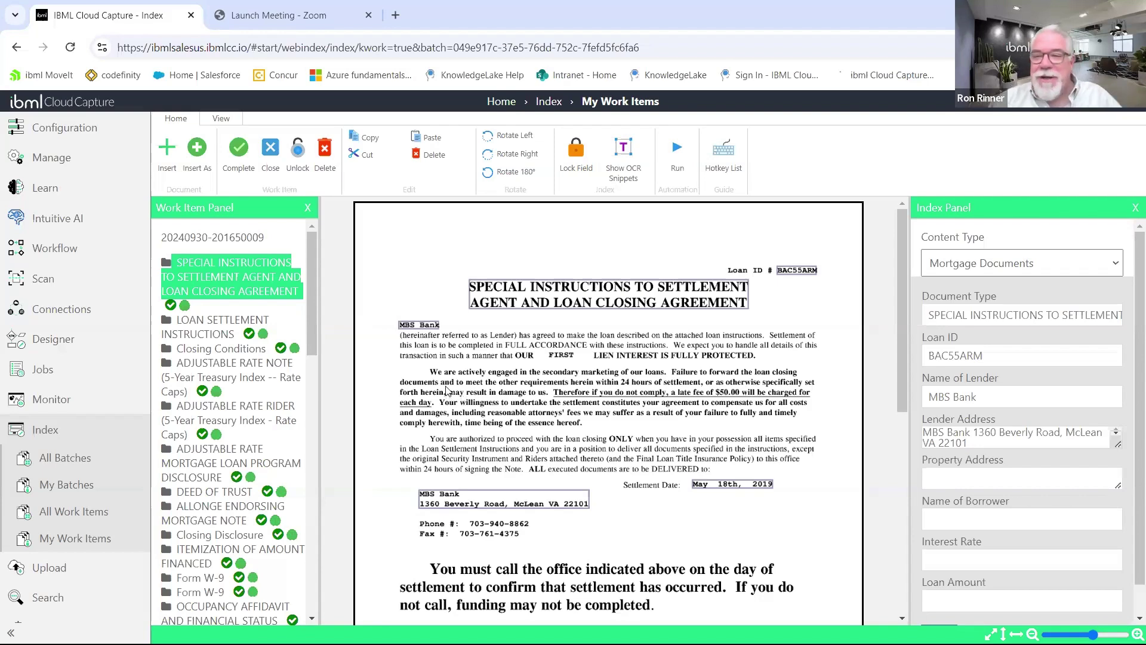
scroll(538, 328, "down", 1)
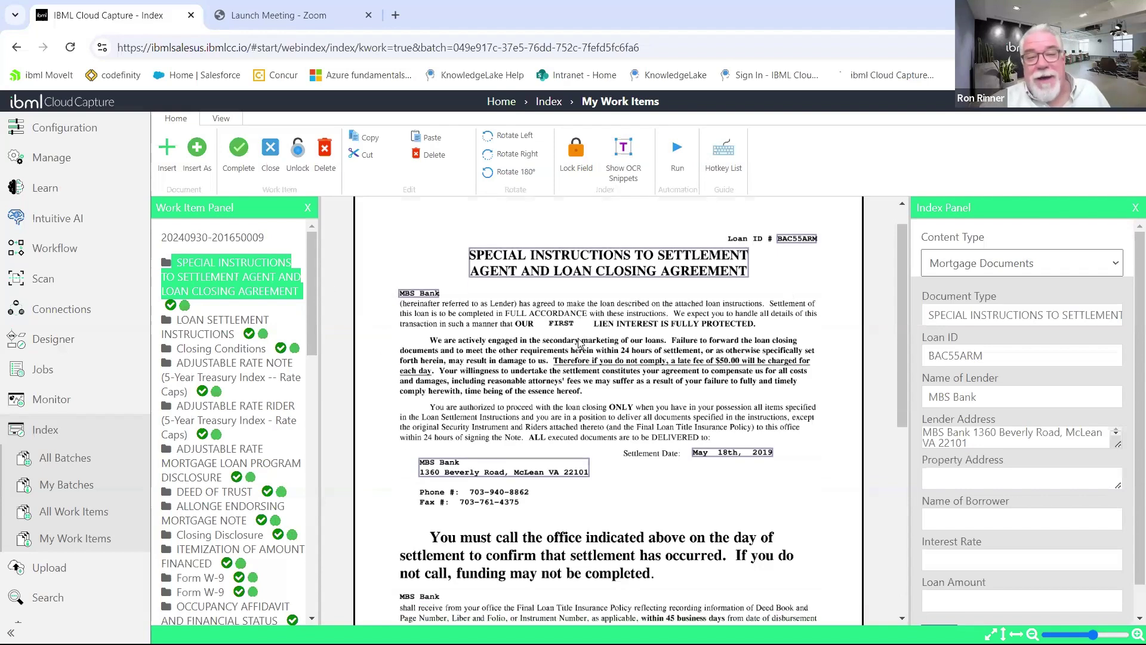
scroll(579, 337, "up", 1)
scroll(582, 338, "down", 2)
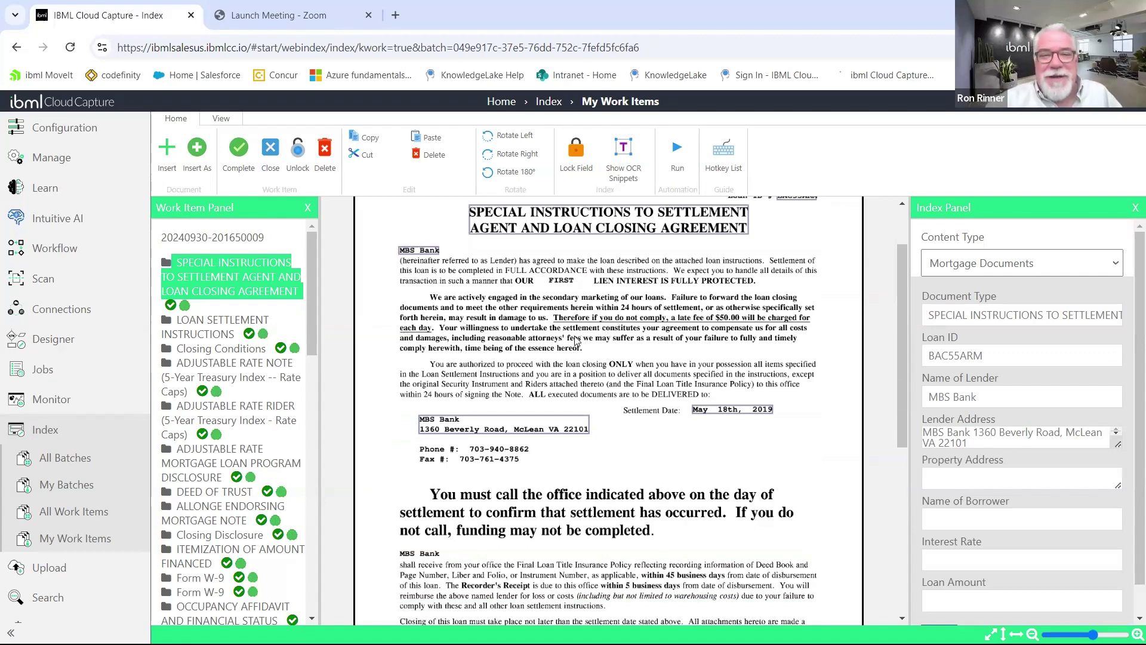
scroll(587, 328, "up", 2)
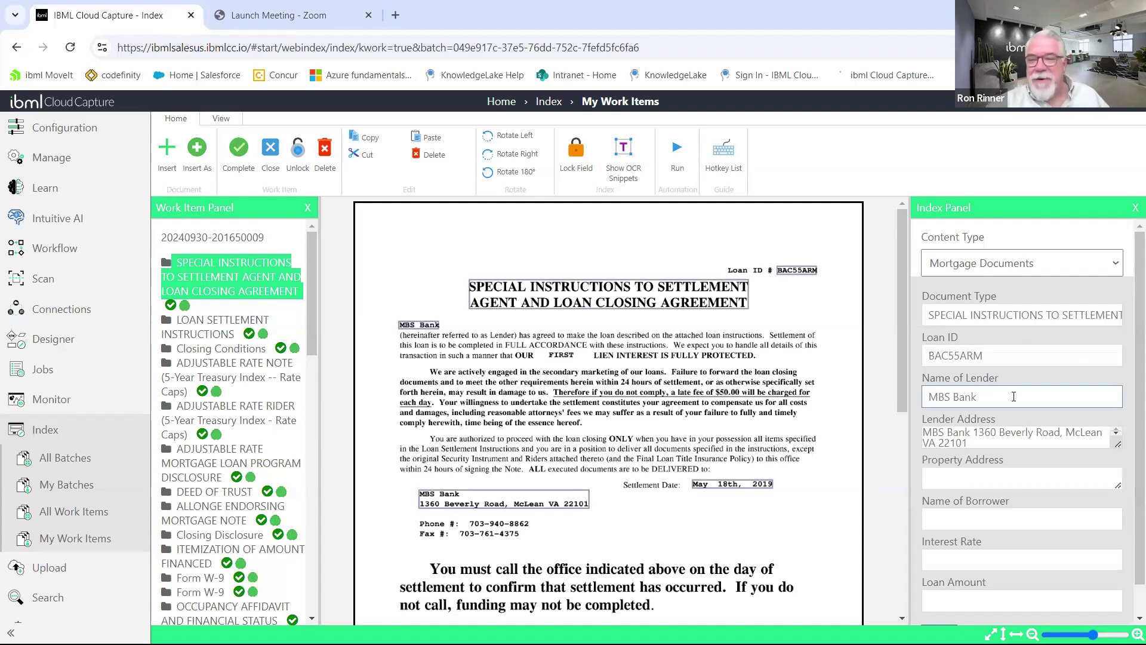
Review the extracted index fields and page images of the Loan Settlement Instructions and Closing Conditions documents.
left_click(218, 320)
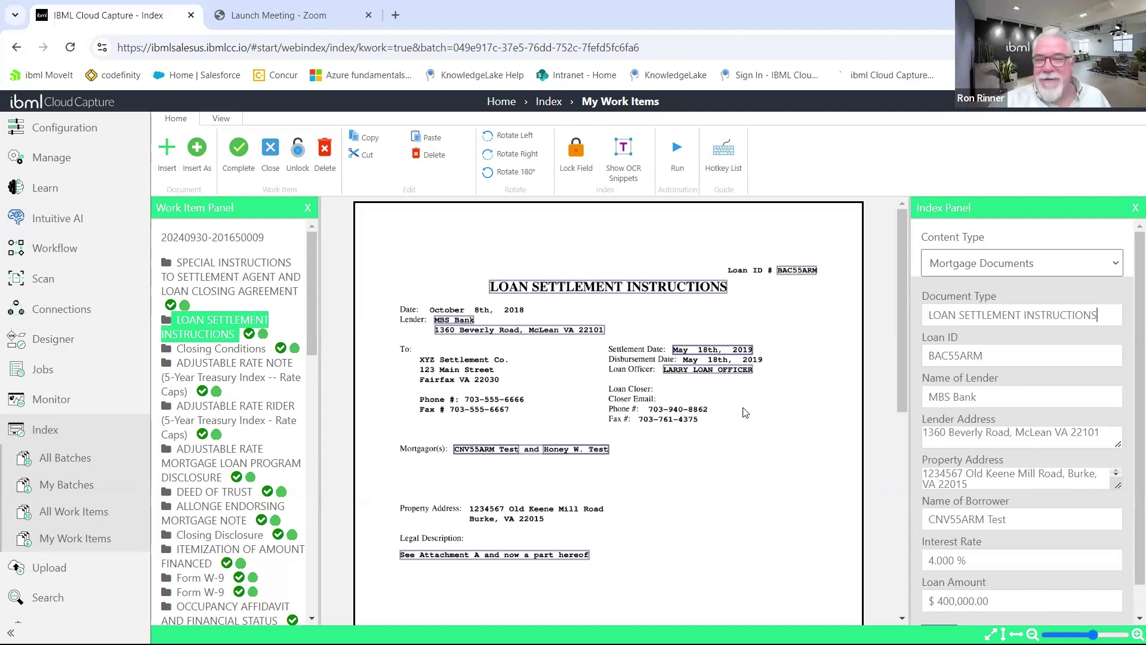
scroll(1013, 430, "down", 1)
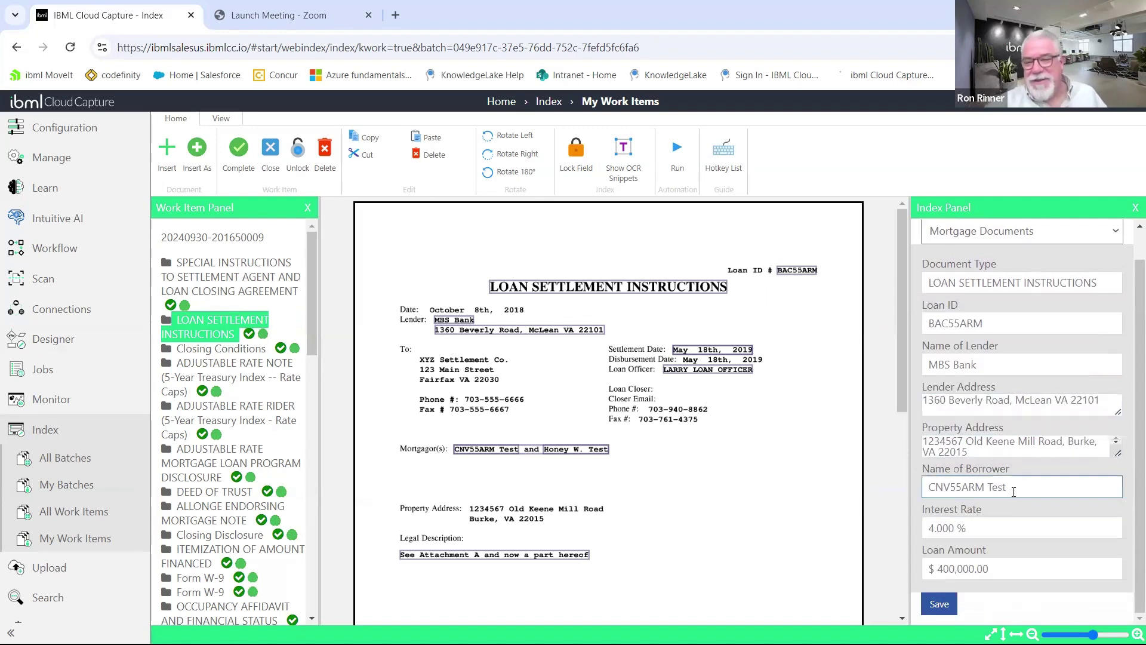
left_click(210, 350)
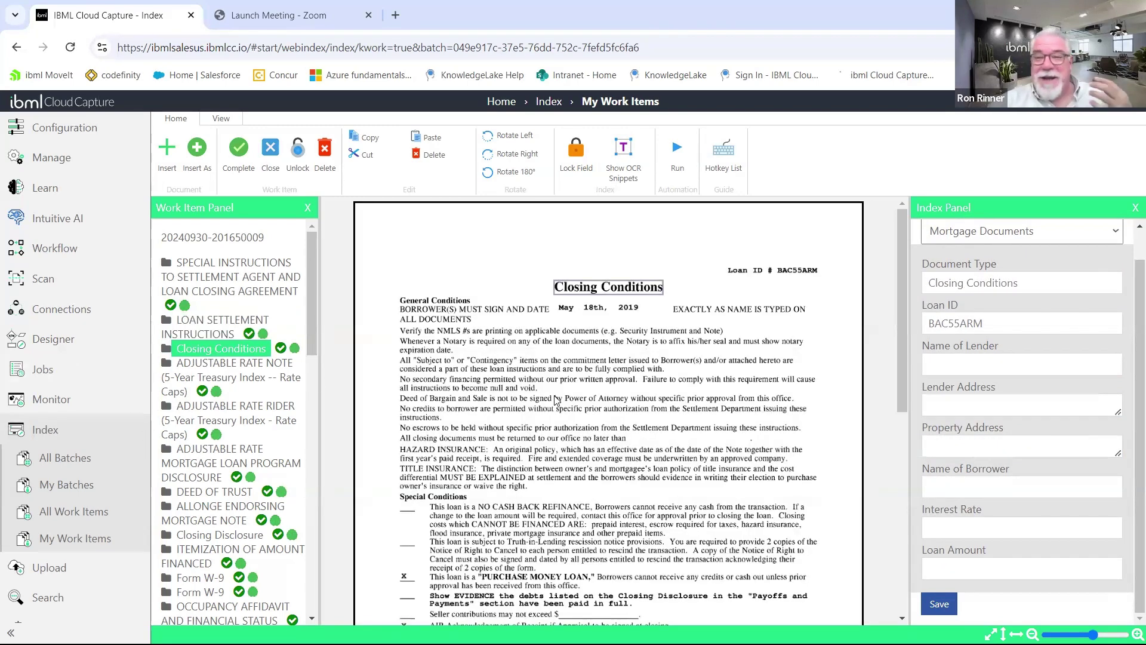
scroll(635, 379, "down", 5)
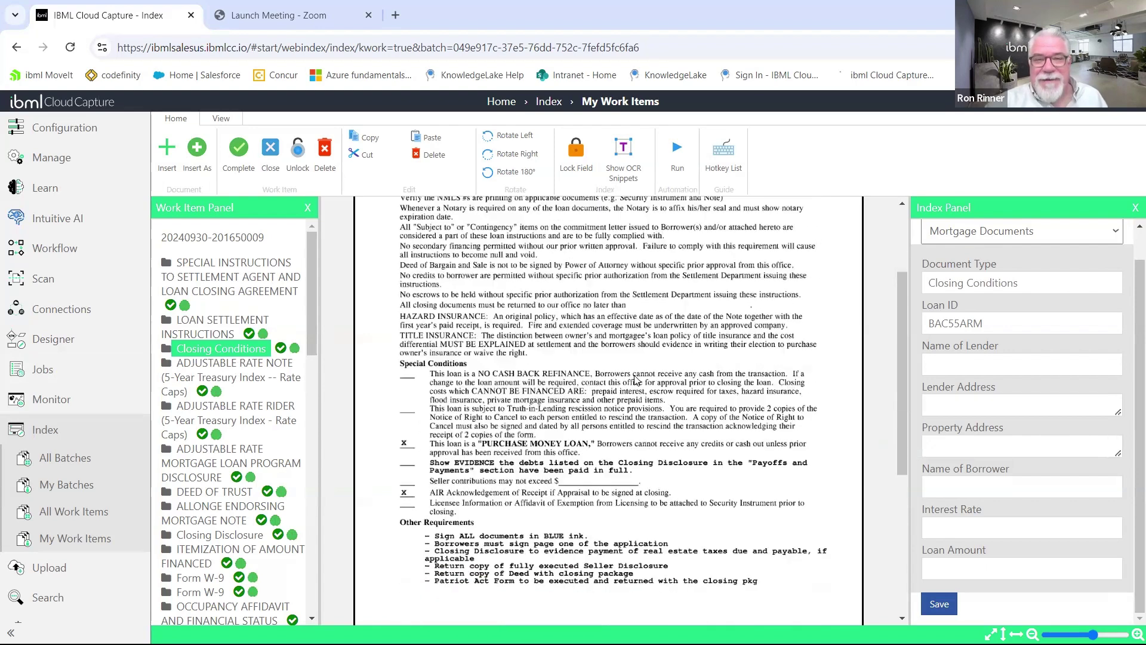
scroll(636, 380, "up", 2)
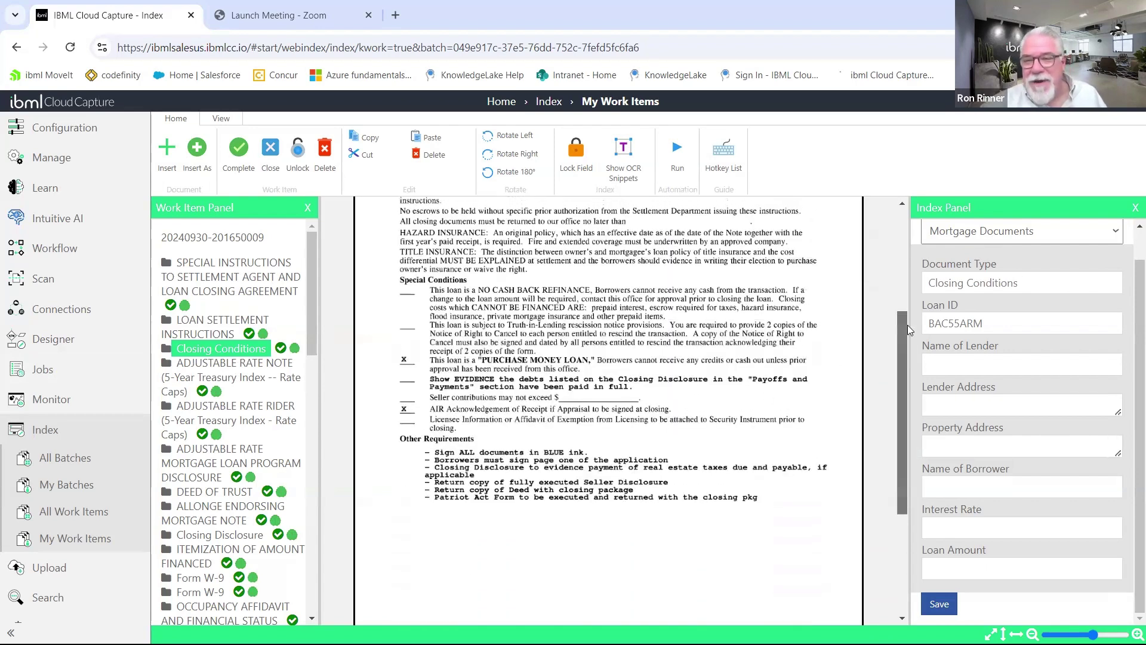
scroll(907, 325, "up", 4)
Review the extracted index fields of the Adjustable Rate Note, Adjustable Rate Rider and Adjustable Rate Mortgage Loan Program Disclosure.
left_click(232, 364)
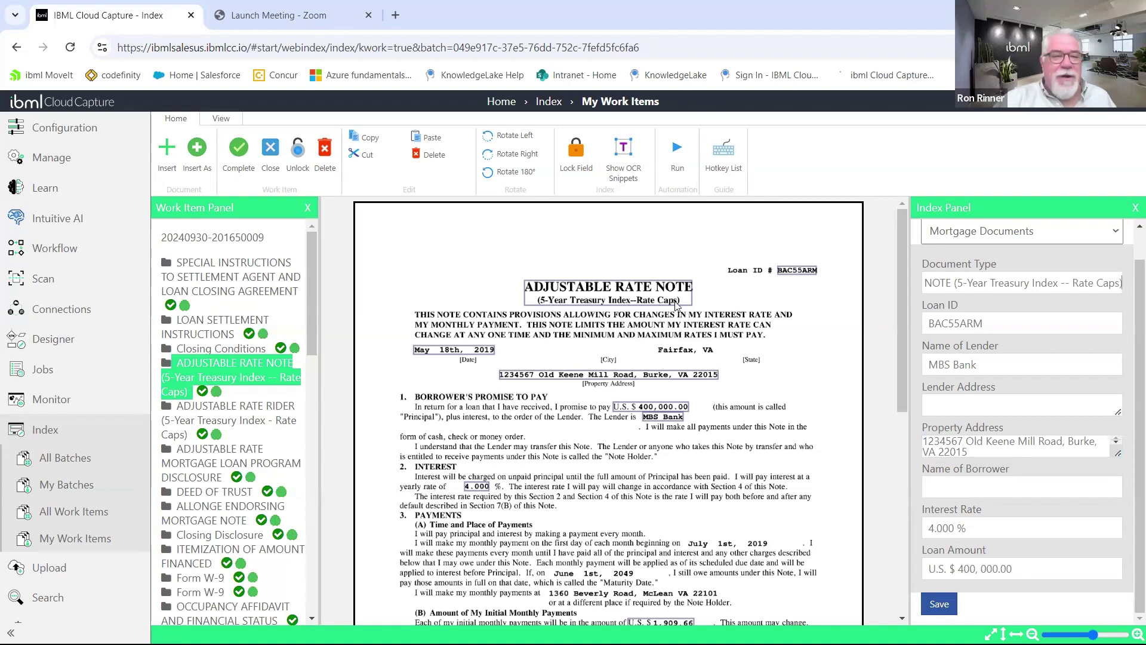
left_click(221, 416)
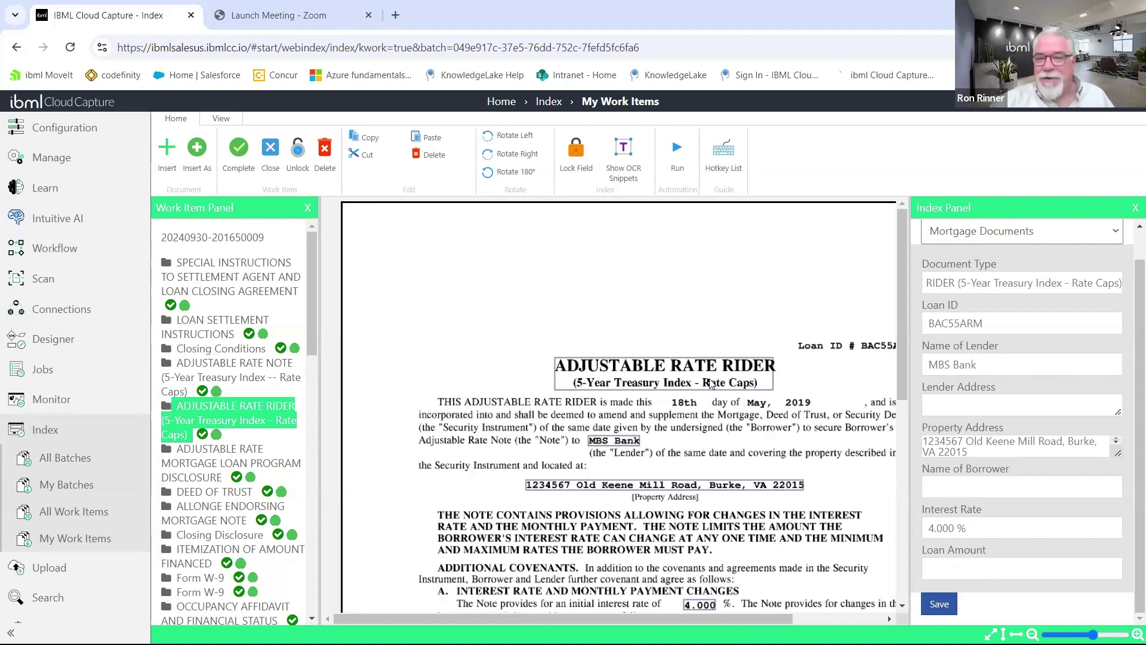
left_click(191, 457)
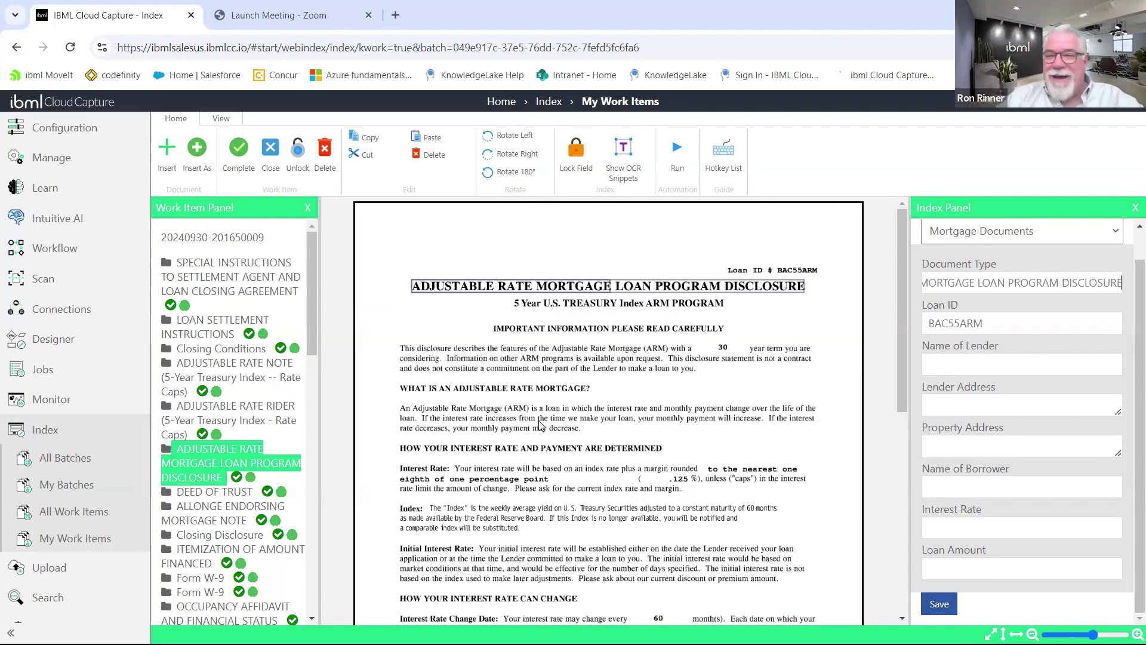
View the Deed of Trust and expand the page lists of it, the Loan Program Disclosure and the Adjustable Rate Rider.
scroll(293, 459, "down", 3)
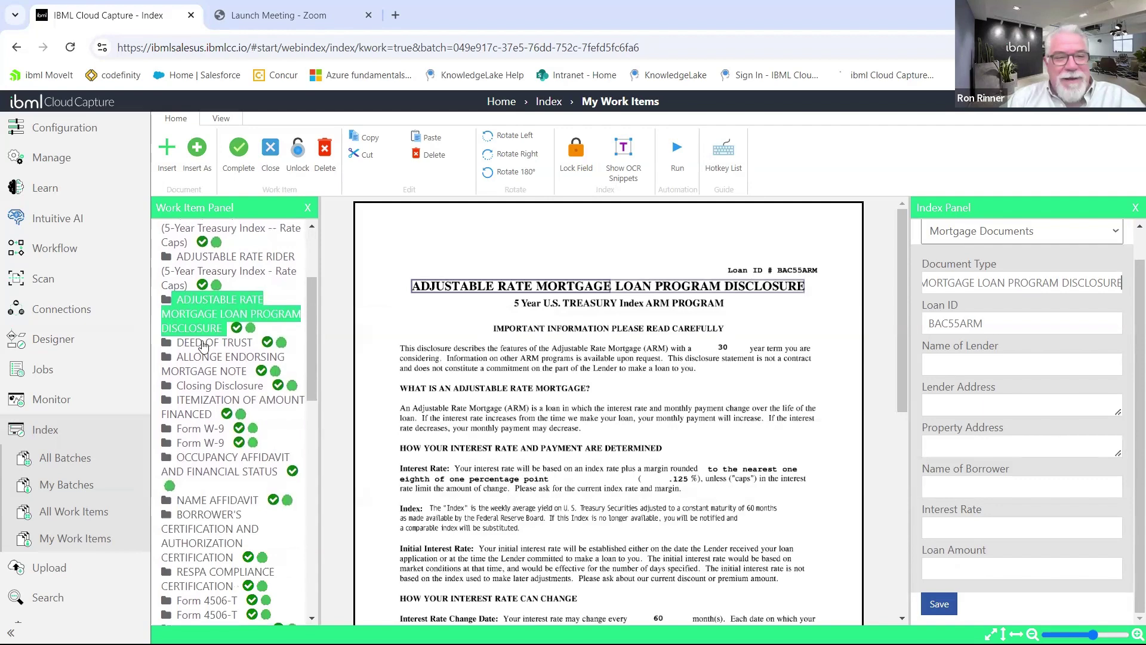
left_click(202, 346)
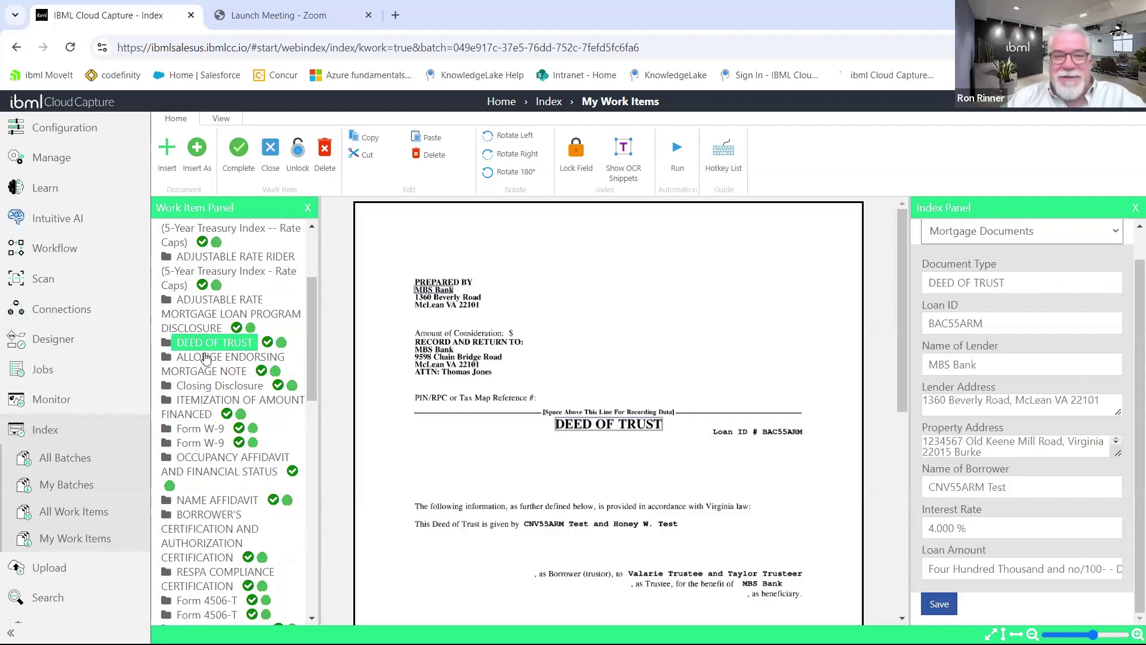
left_click(161, 342)
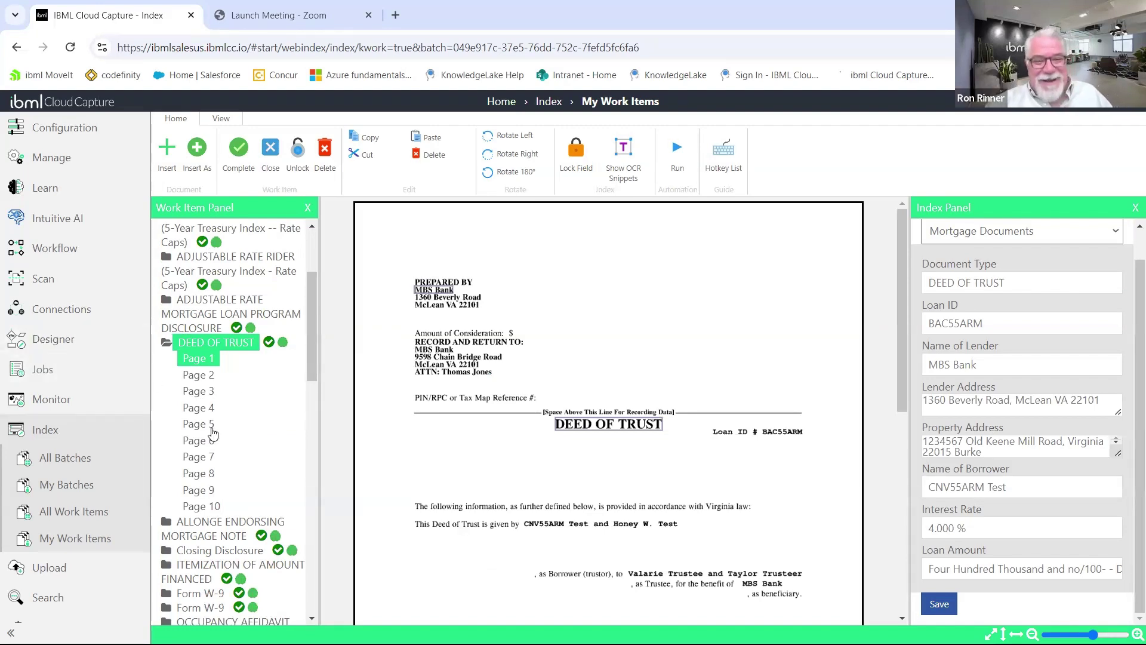
left_click(165, 301)
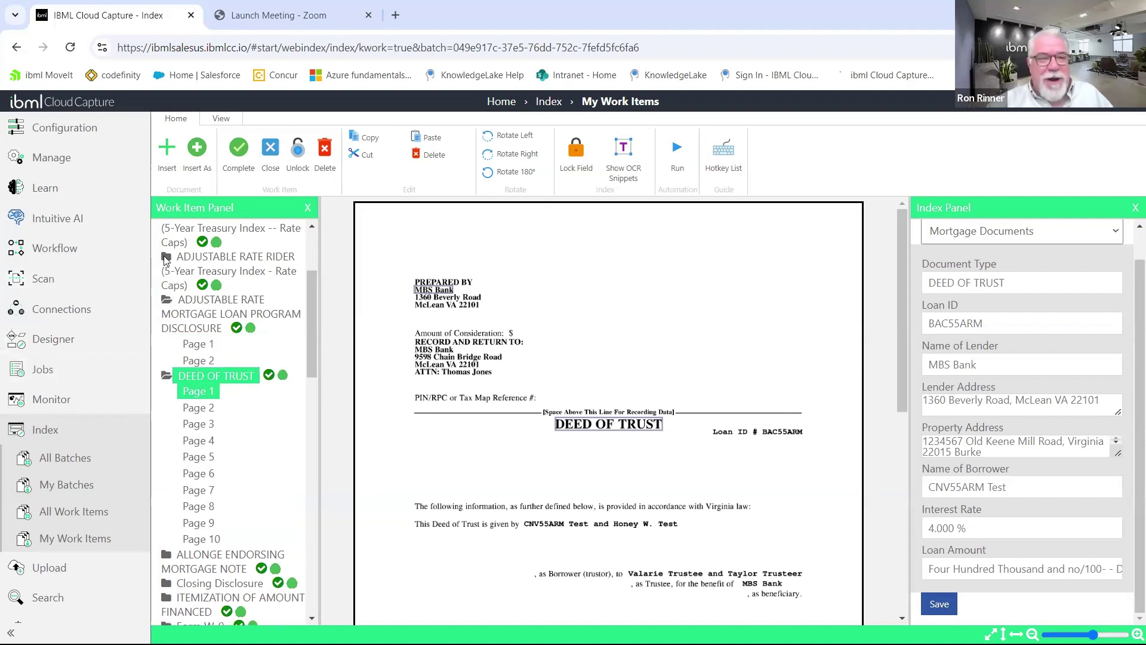
left_click(166, 258)
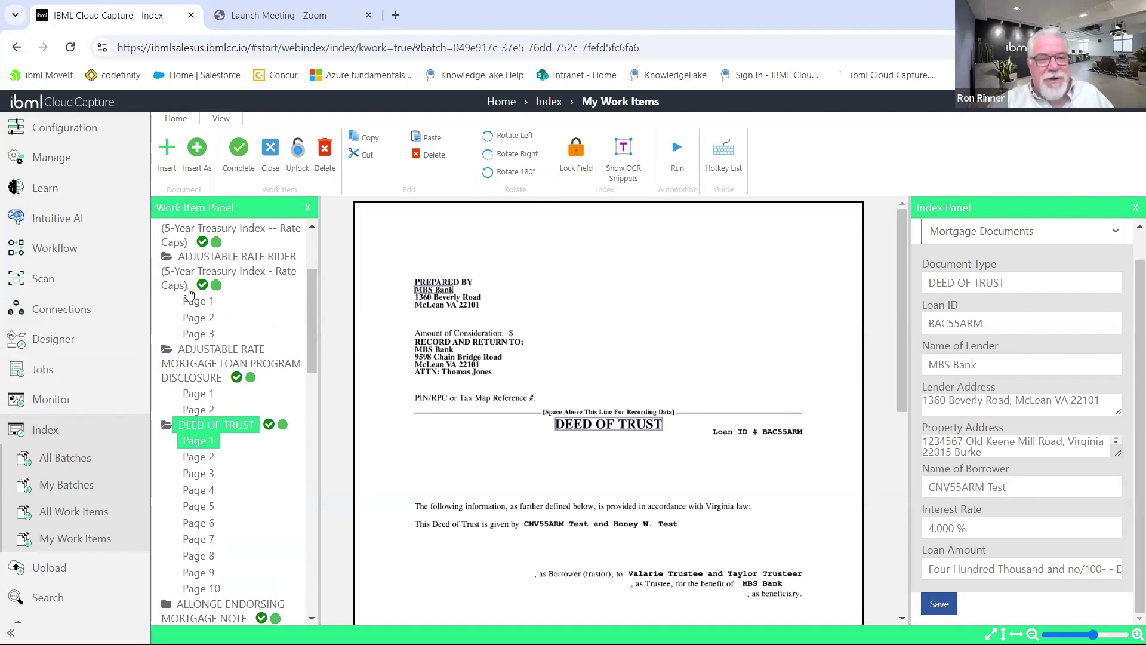
View the Allonge Endorsing Mortgage Note with its index fields and expand its page list.
scroll(216, 412, "down", 3)
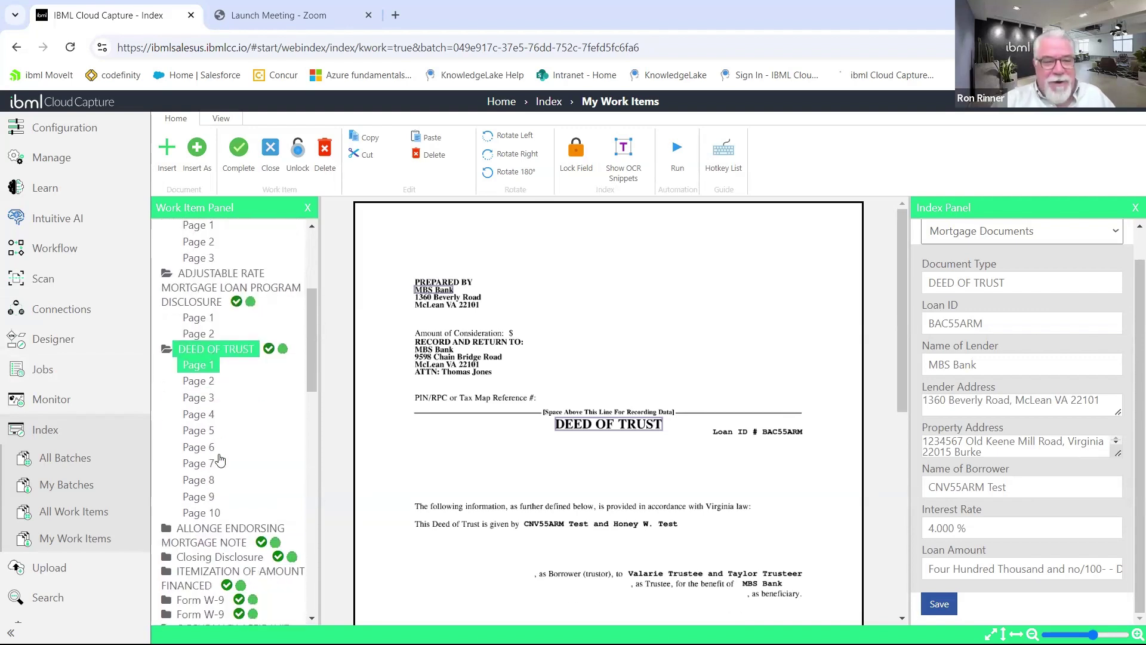
scroll(221, 460, "down", 5)
left_click(198, 379)
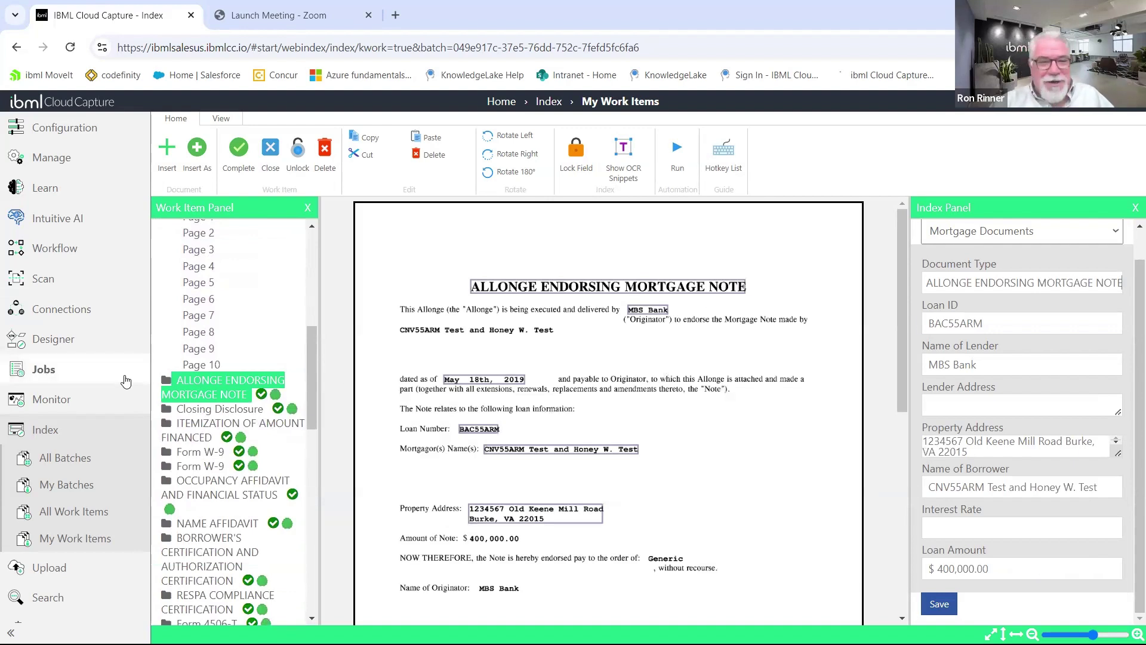
left_click(166, 380)
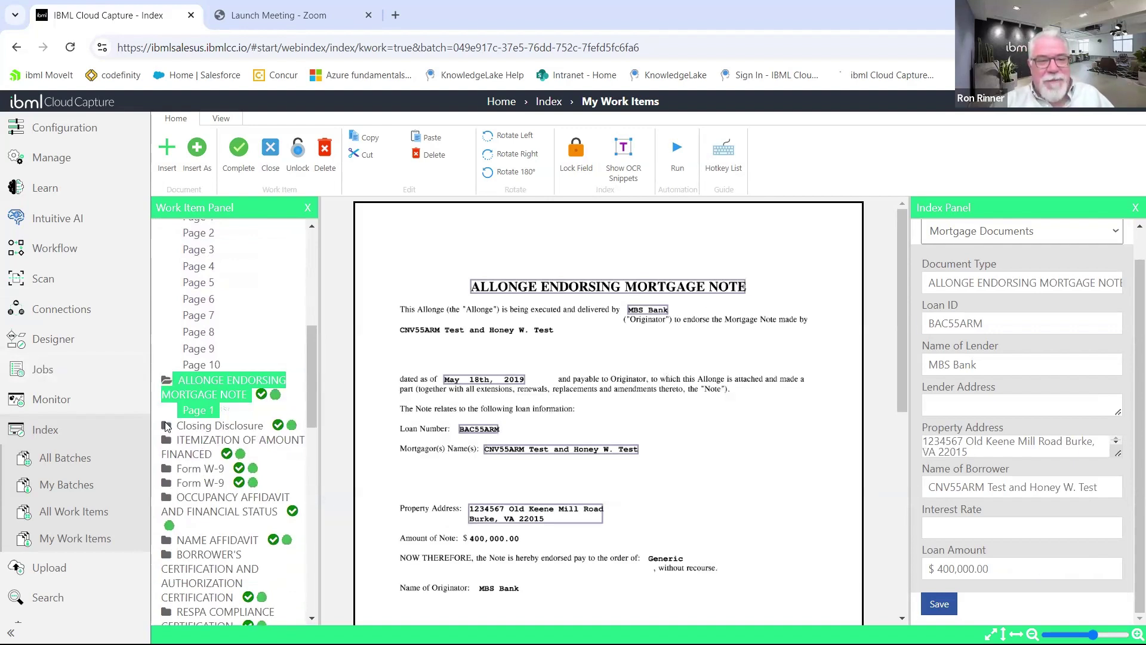
Review the index fields of the Closing Disclosure, Itemization of Amount Financed, Flood Insurance Certification Notice and first Form SSA-89.
left_click(199, 425)
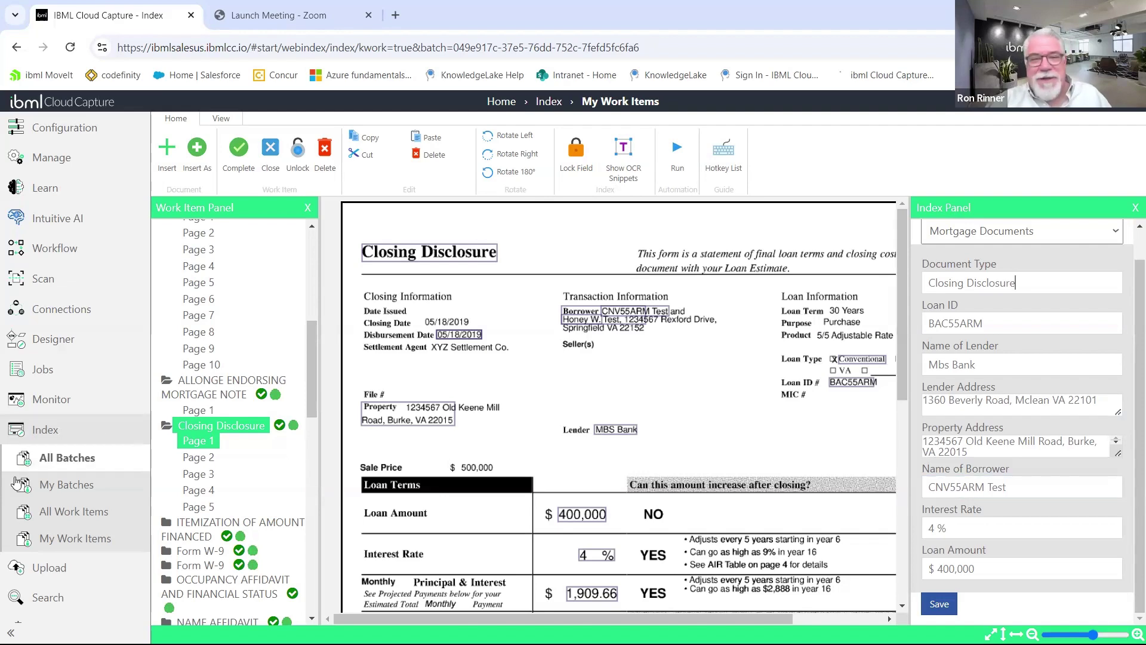
left_click(197, 525)
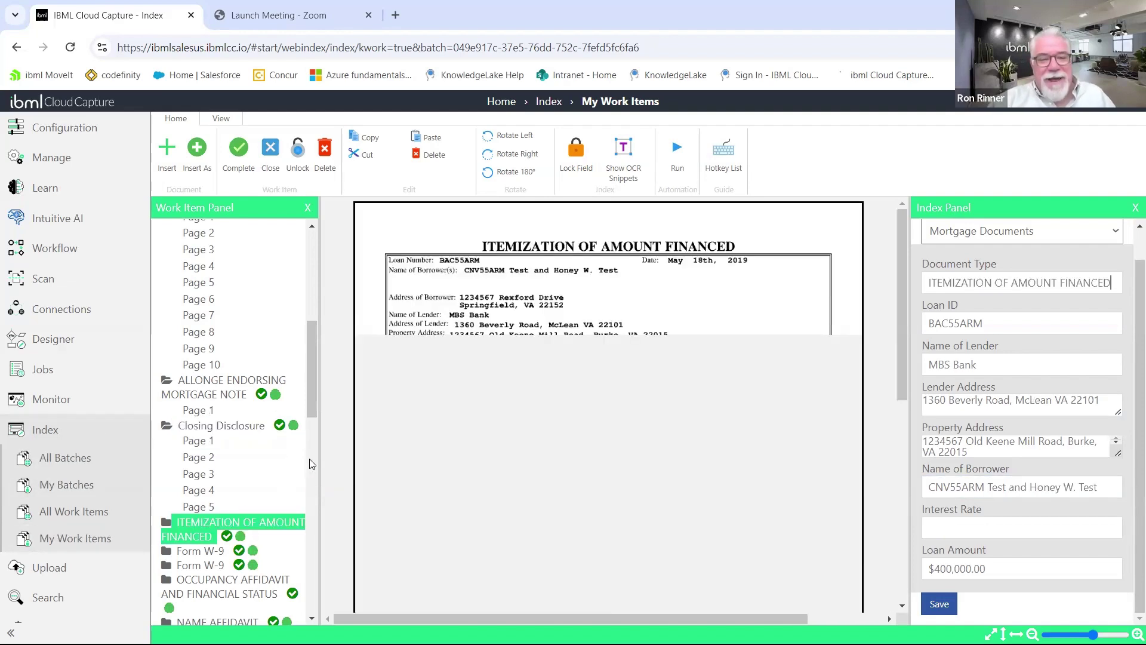
left_click_drag(315, 378, 291, 607)
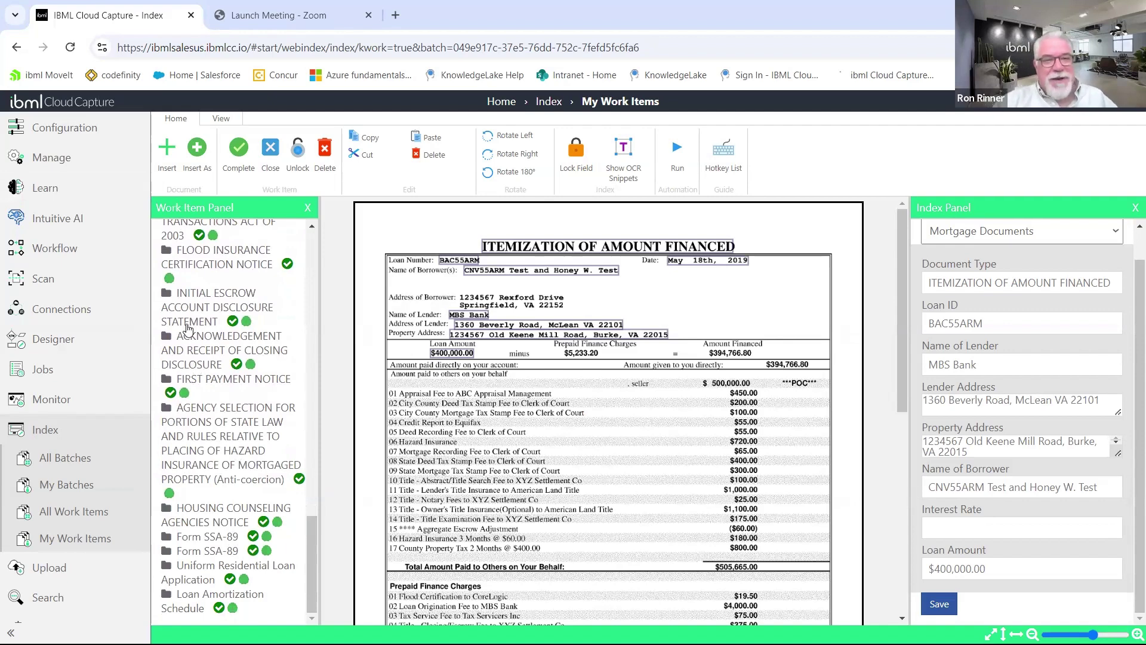
left_click(194, 267)
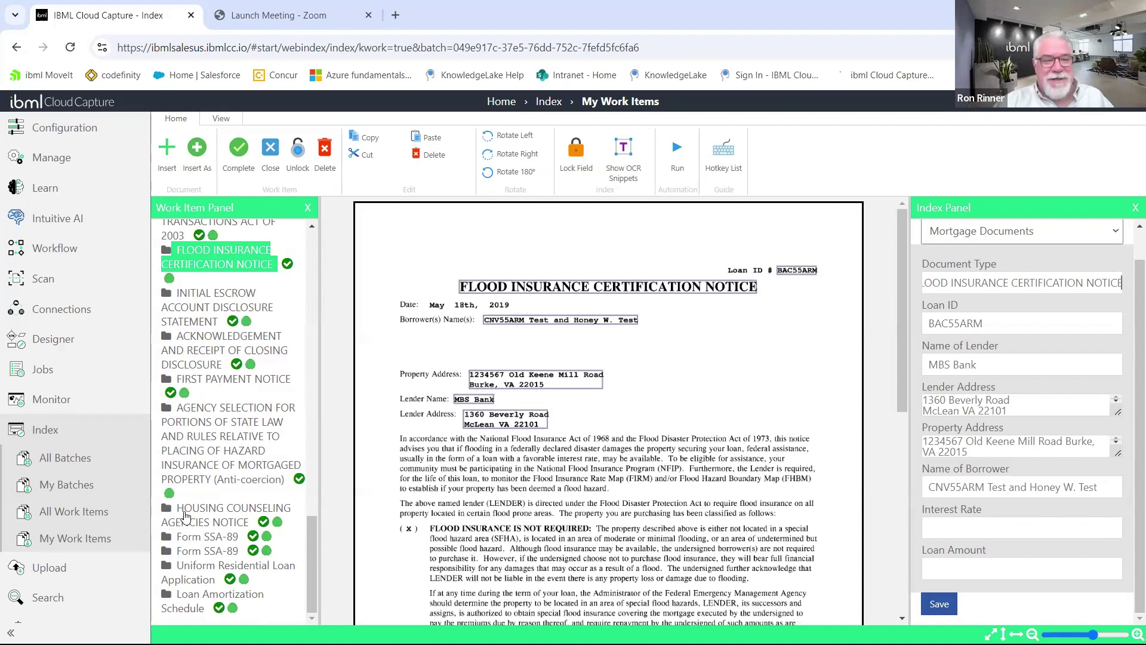
left_click(209, 540)
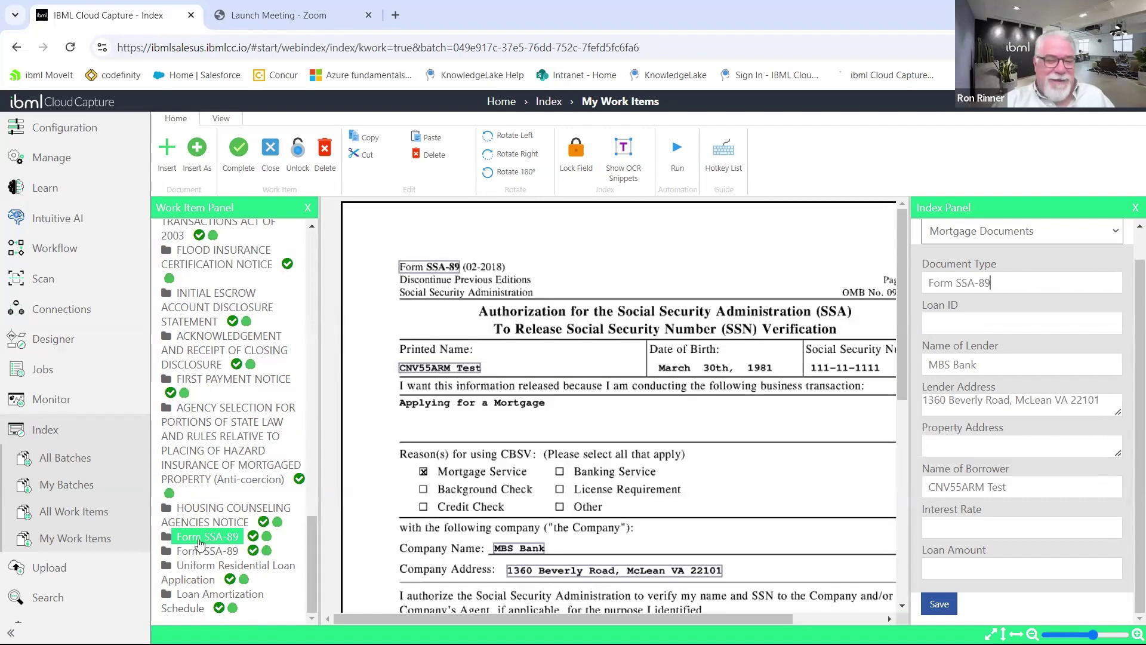
Review the index fields of the Agency Selection (Anti-coercion) document, Housing Counseling Agencies Notice and Loan Amortization Schedule.
scroll(212, 520, "up", 1)
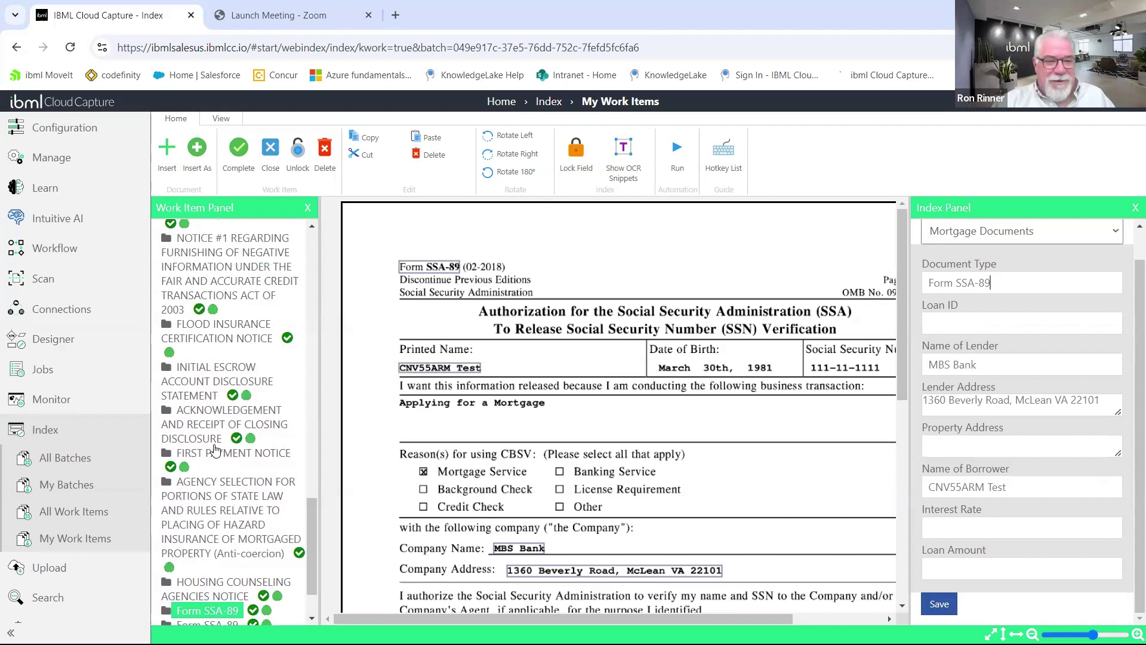
left_click(212, 491)
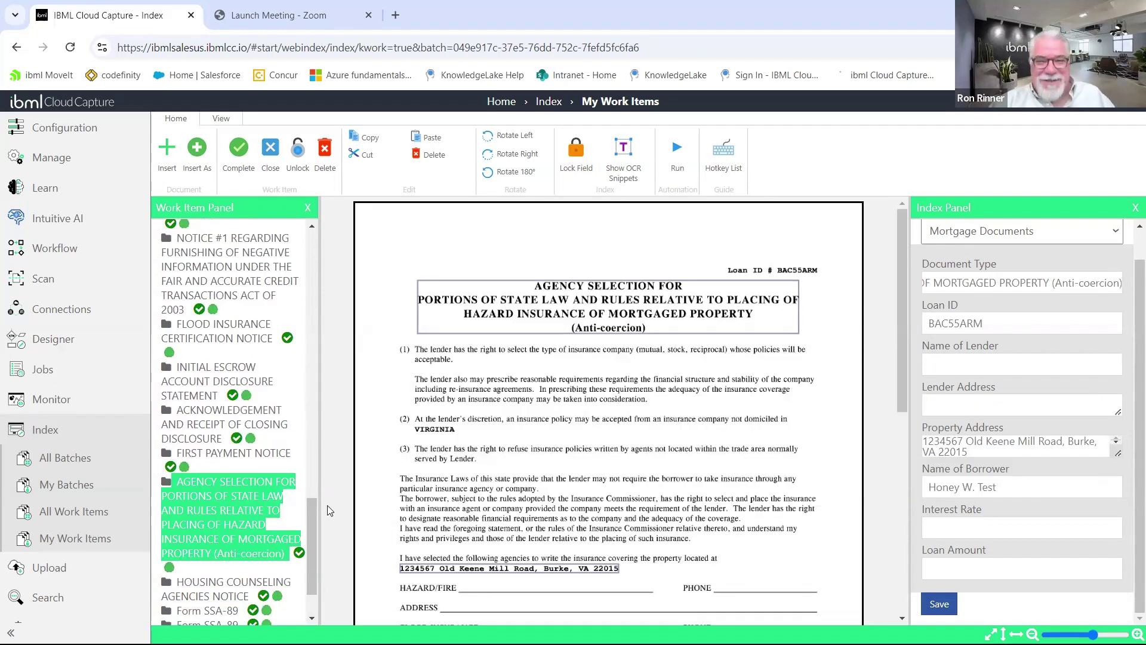
scroll(314, 524, "down", 1)
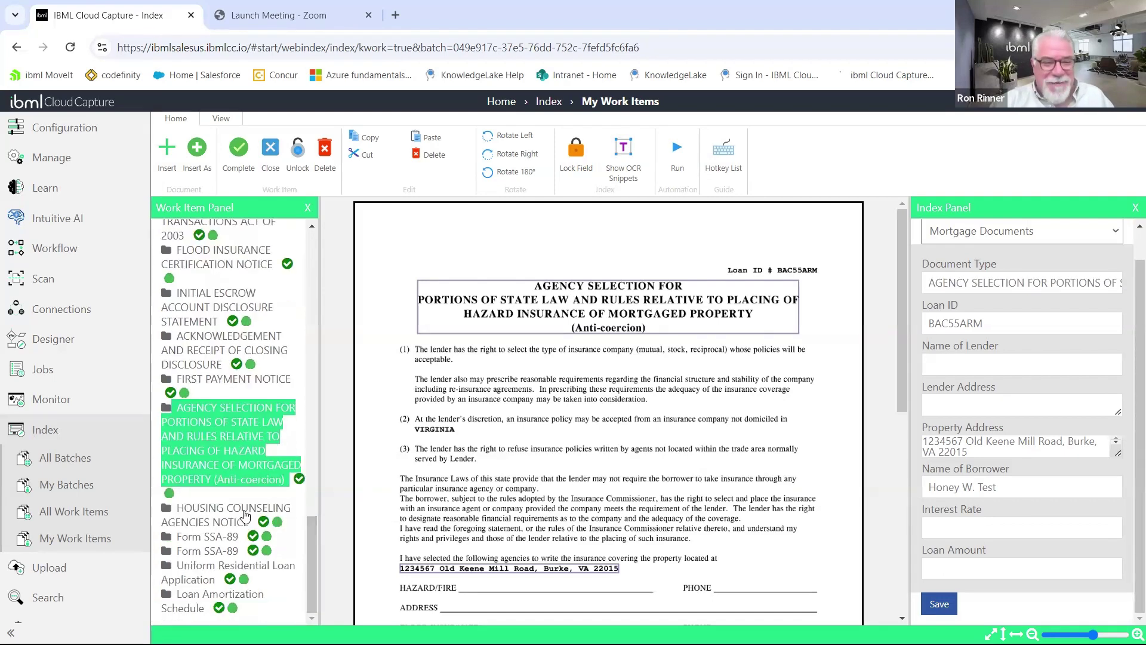
left_click(224, 517)
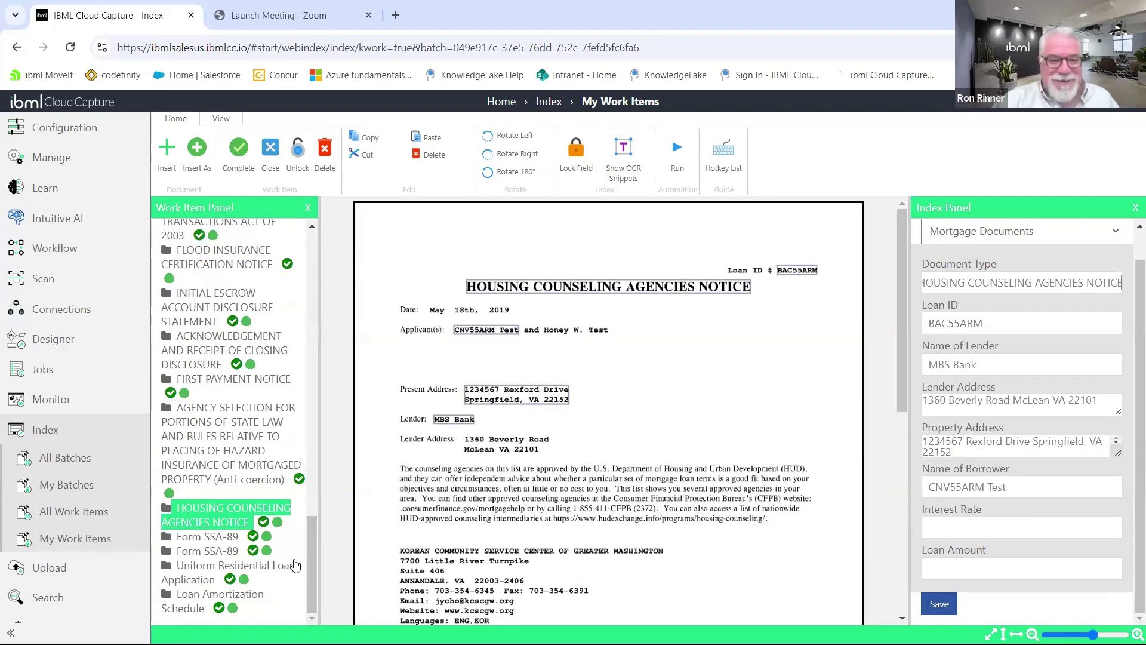
left_click(208, 603)
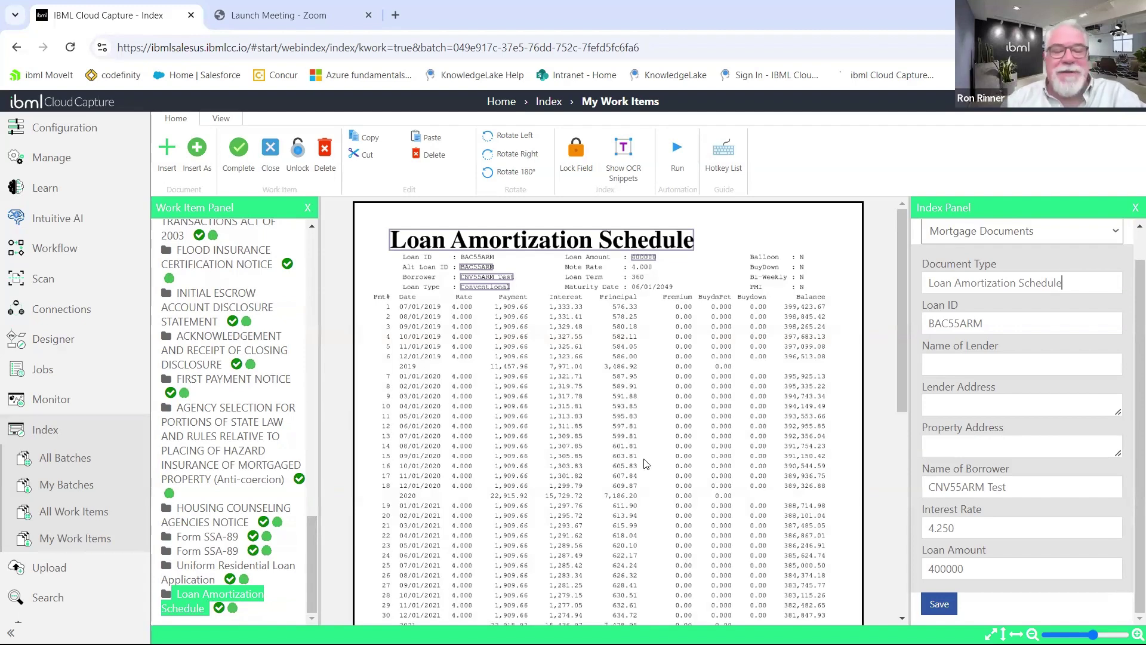
View the Loan Settlement Instructions again and close the mortgage work item.
left_click_drag(308, 542, 304, 265)
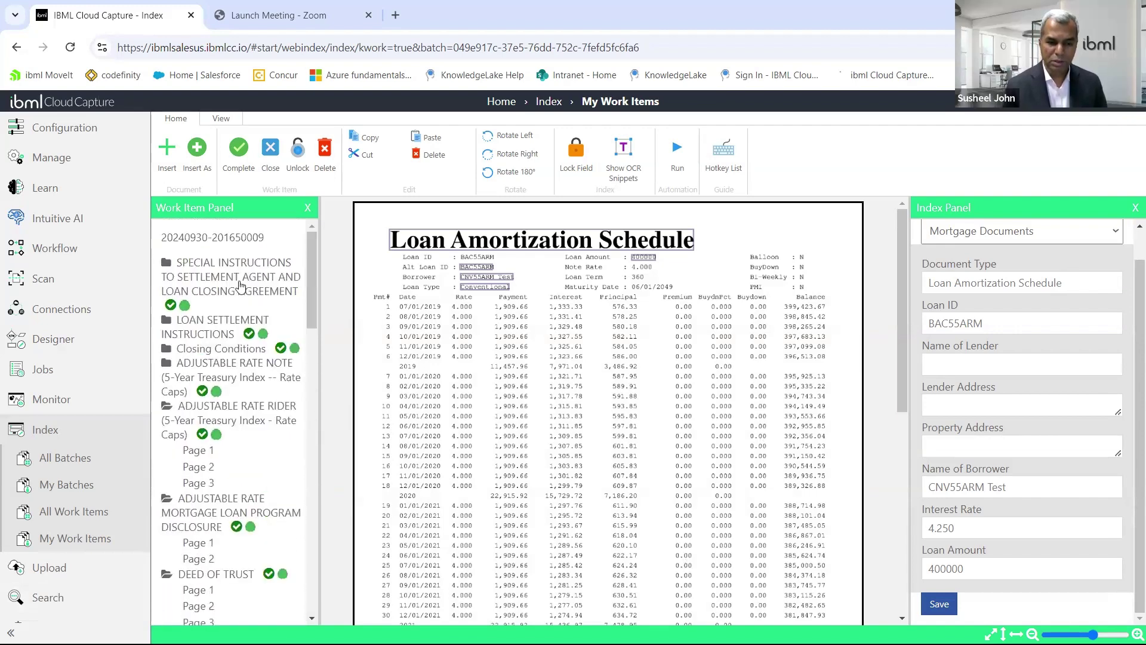
left_click(210, 336)
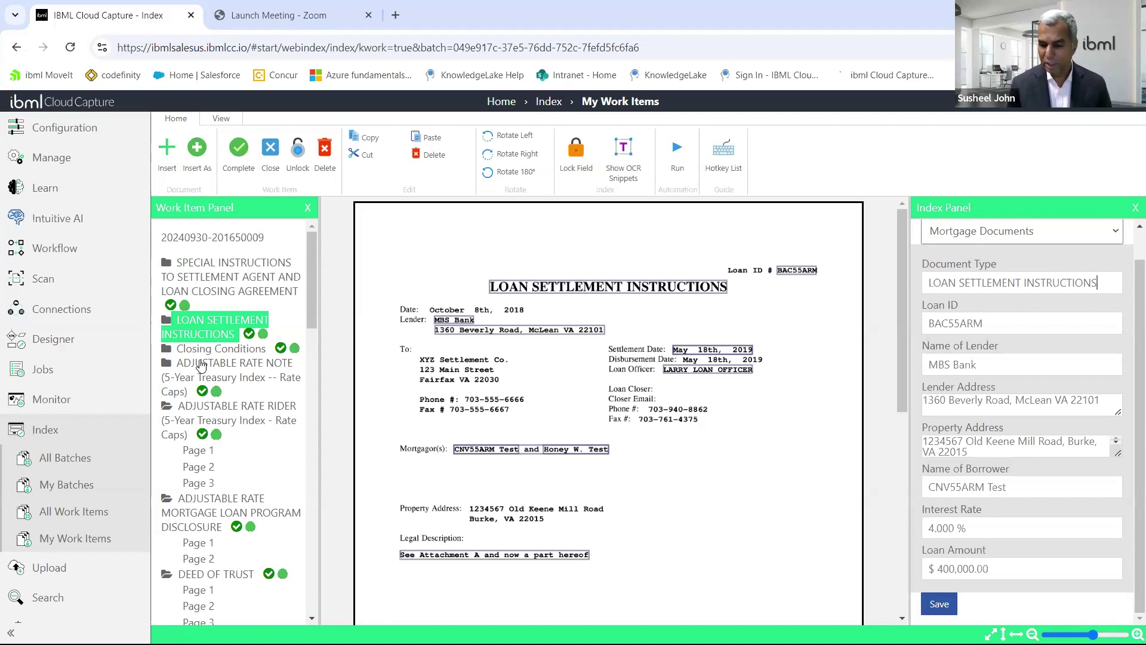
left_click(268, 165)
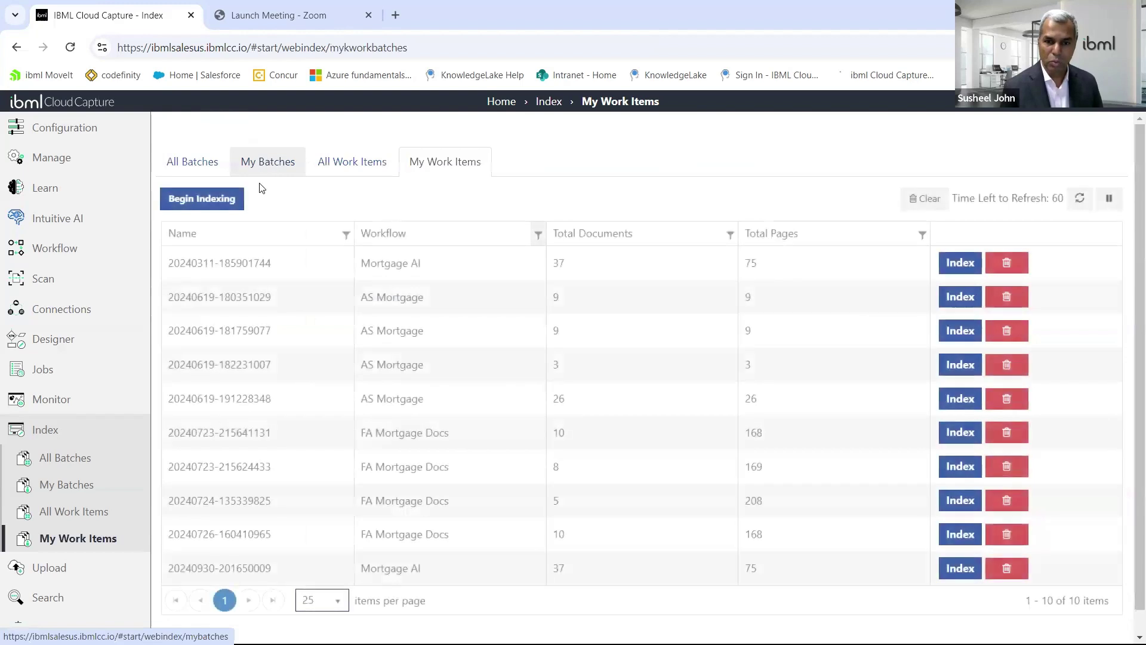
Filter the work items to those whose workflow contains "Legal".
left_click(538, 235)
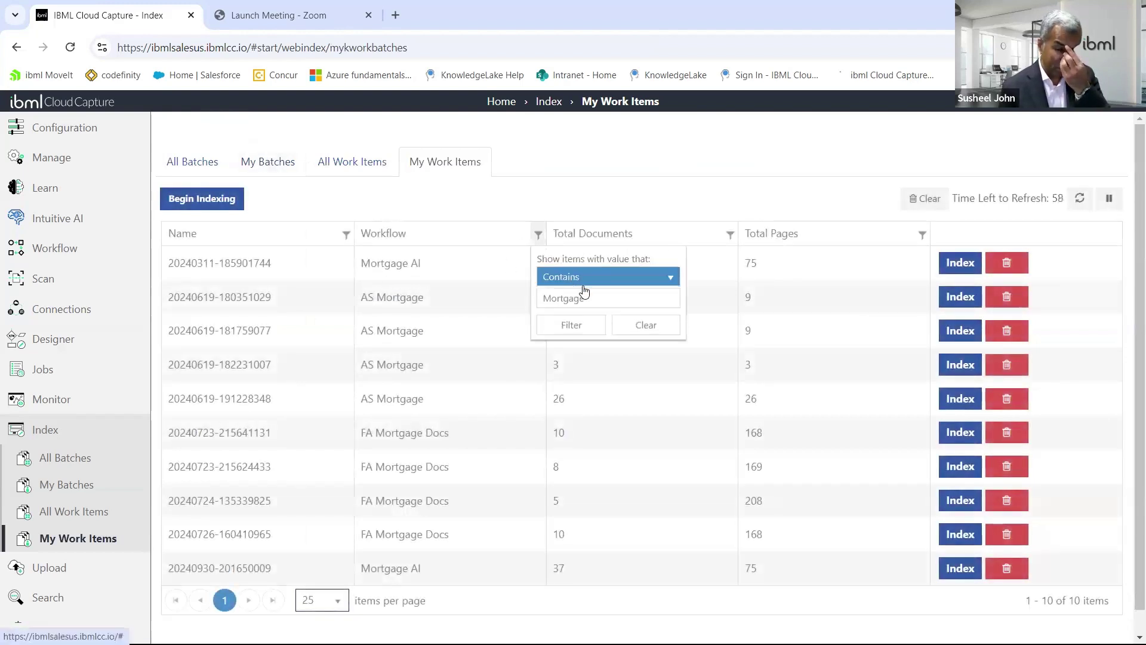
left_click_drag(595, 296, 483, 296)
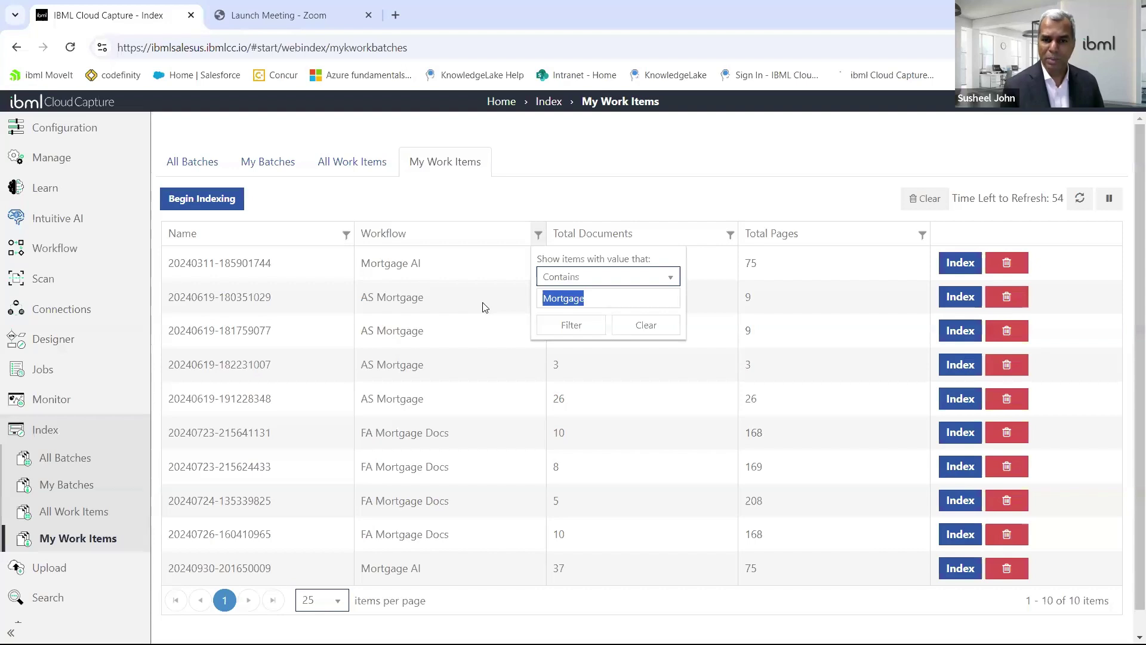
type("Lega")
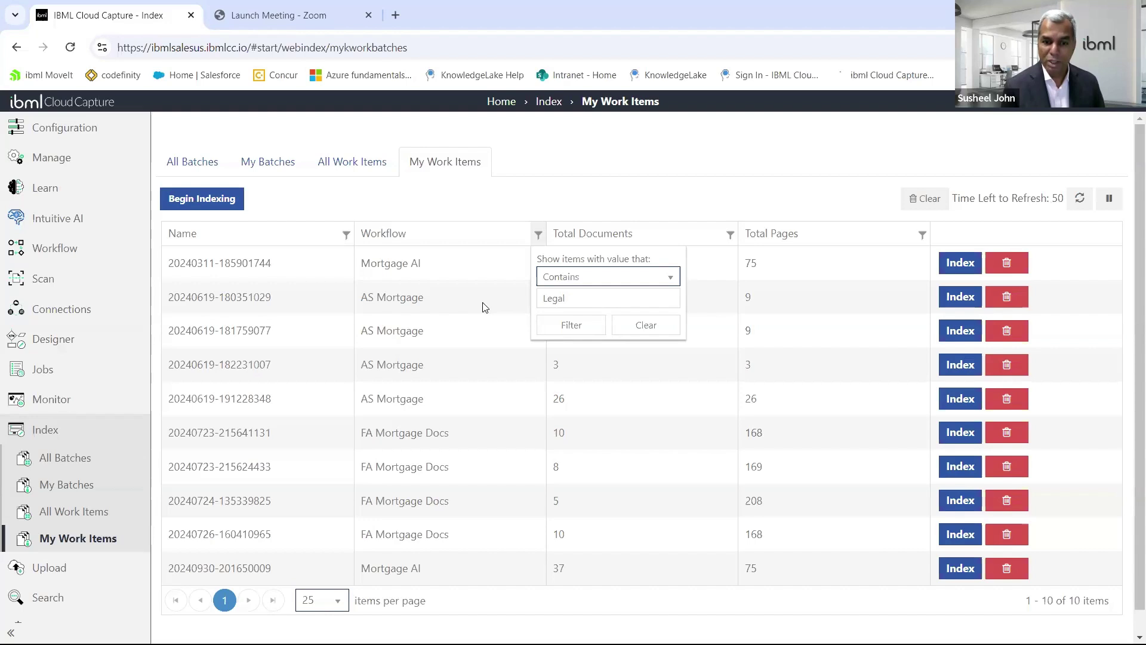
type("l")
key("Return")
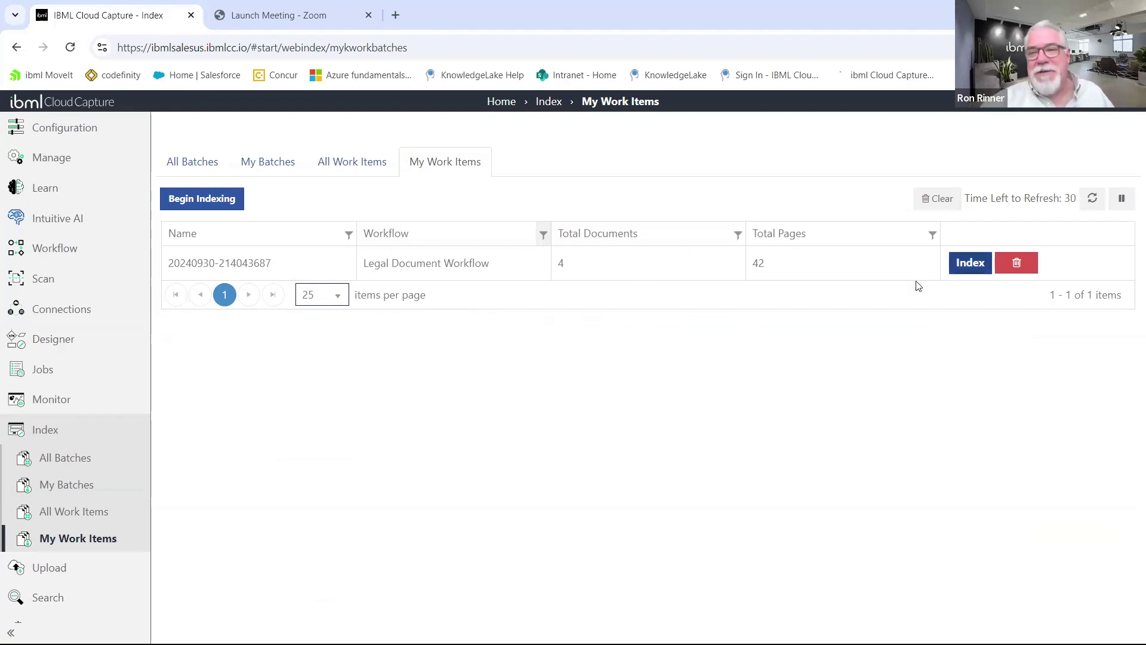
Open the Legal Document Workflow item, expand its first document's page list and enlarge the Summary of Document field, declining the incoming call.
left_click(970, 262)
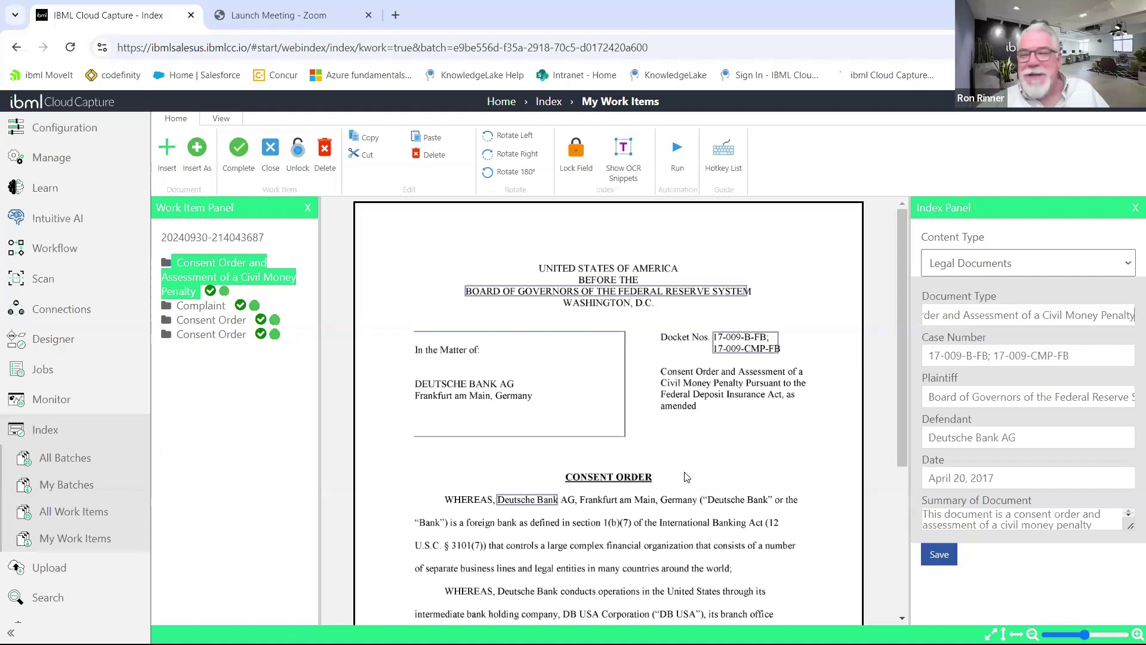
left_click(168, 266)
scroll(564, 399, "down", 5)
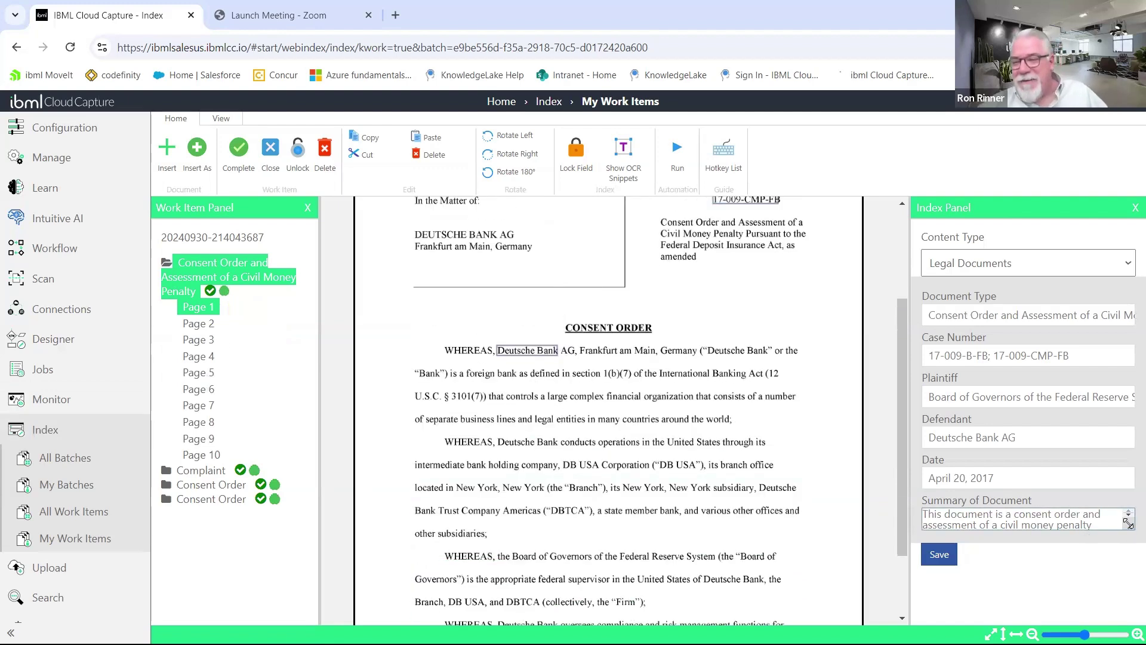
left_click_drag(1126, 547, 1121, 615)
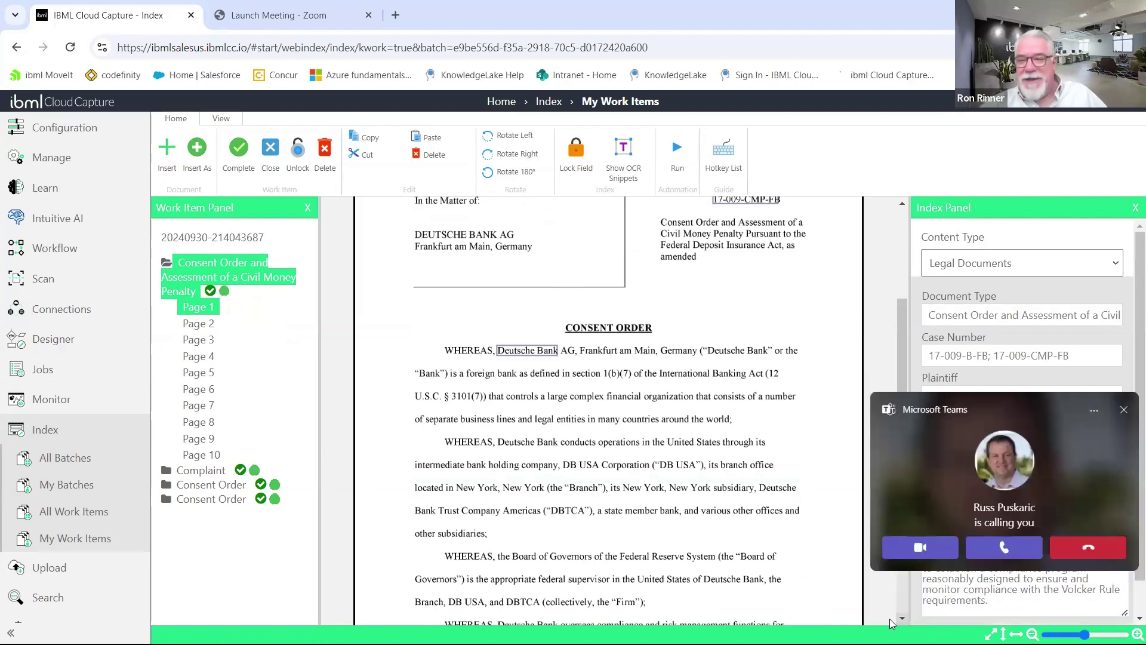
left_click(1092, 552)
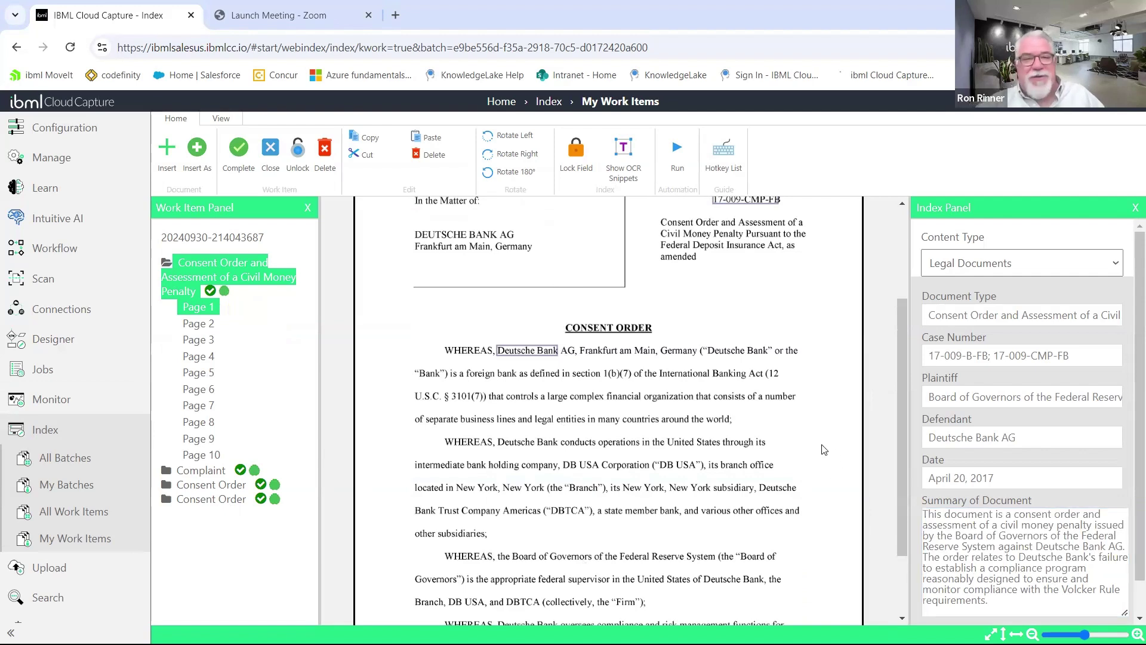
Look through pages 2 to 10 of the Consent Order and Assessment of a Civil Money Penalty.
left_click(199, 324)
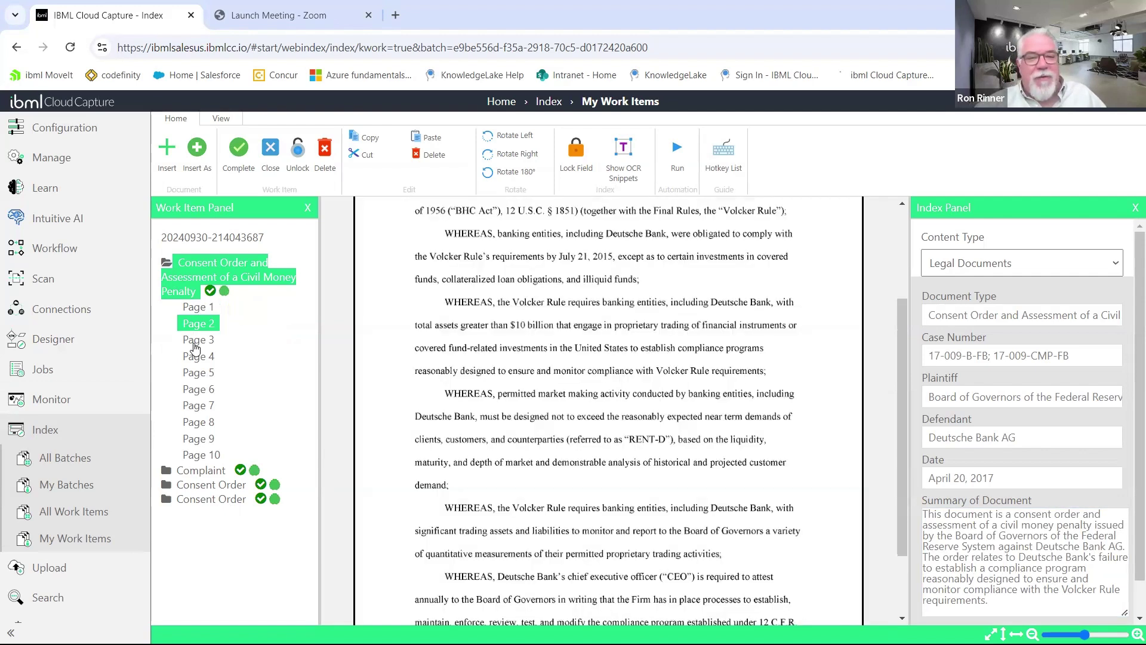
left_click(192, 341)
left_click(199, 357)
left_click(201, 373)
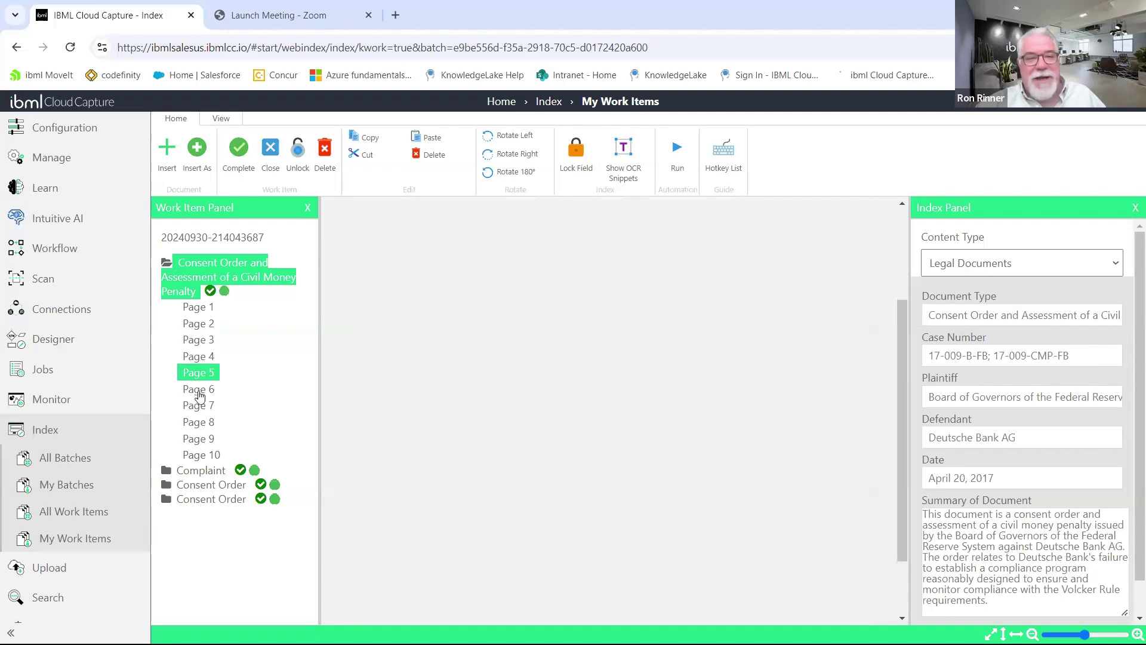
left_click(209, 388)
left_click(199, 406)
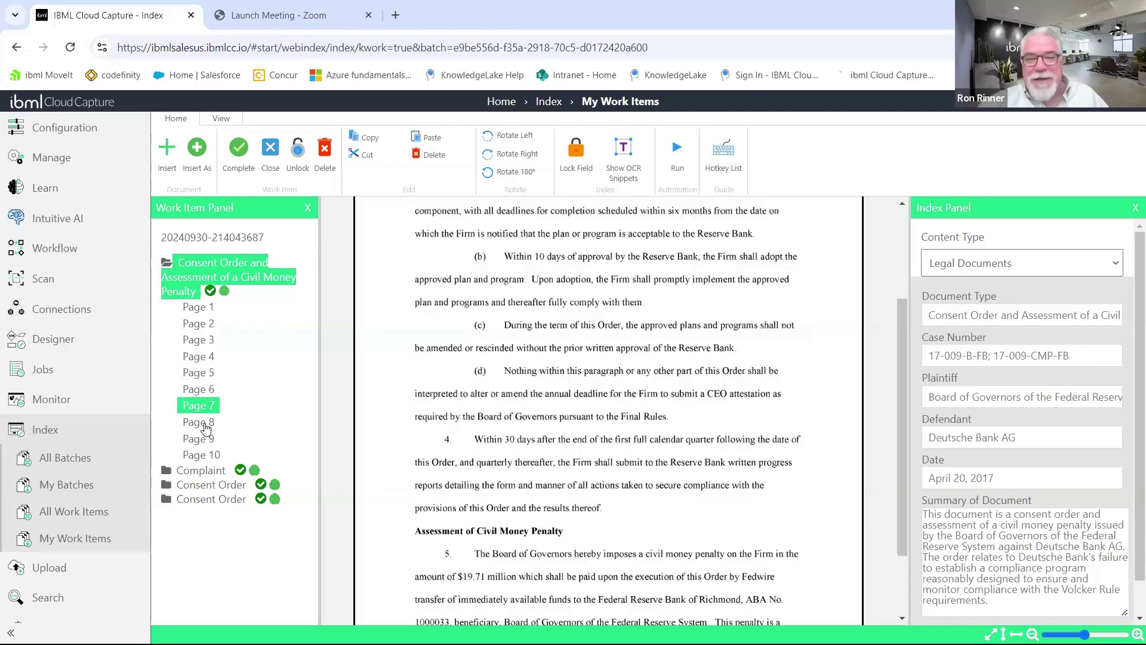
left_click(197, 422)
left_click(196, 439)
left_click(200, 455)
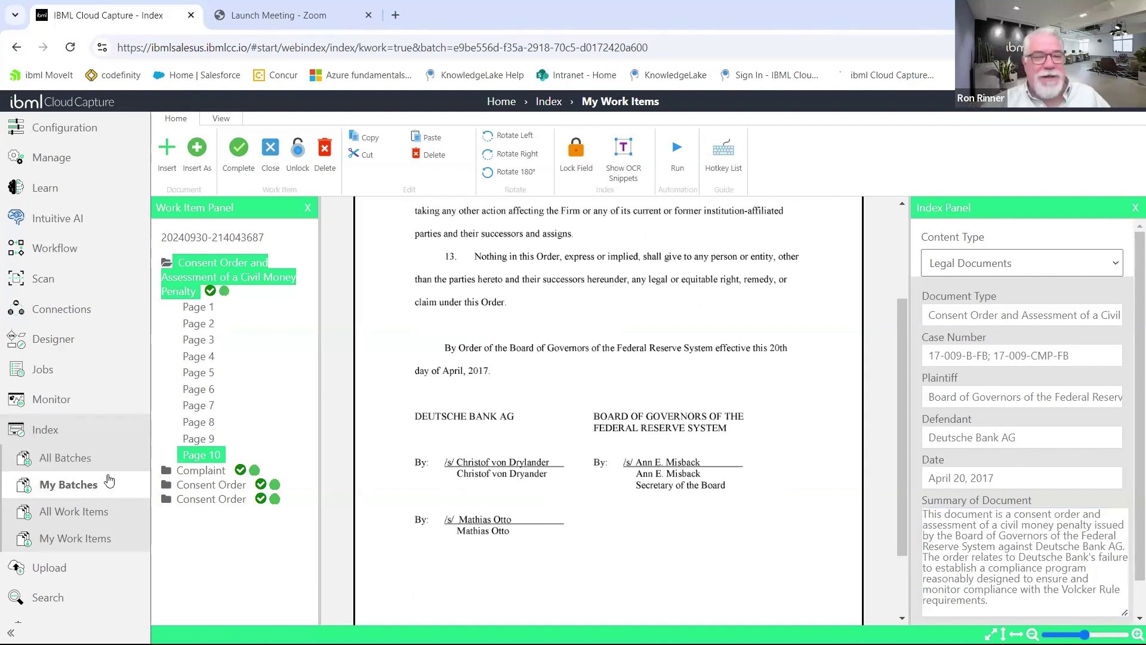
View the Complaint with its page list expanded and enlarge its Summary of Document field to read the full summary.
left_click(196, 472)
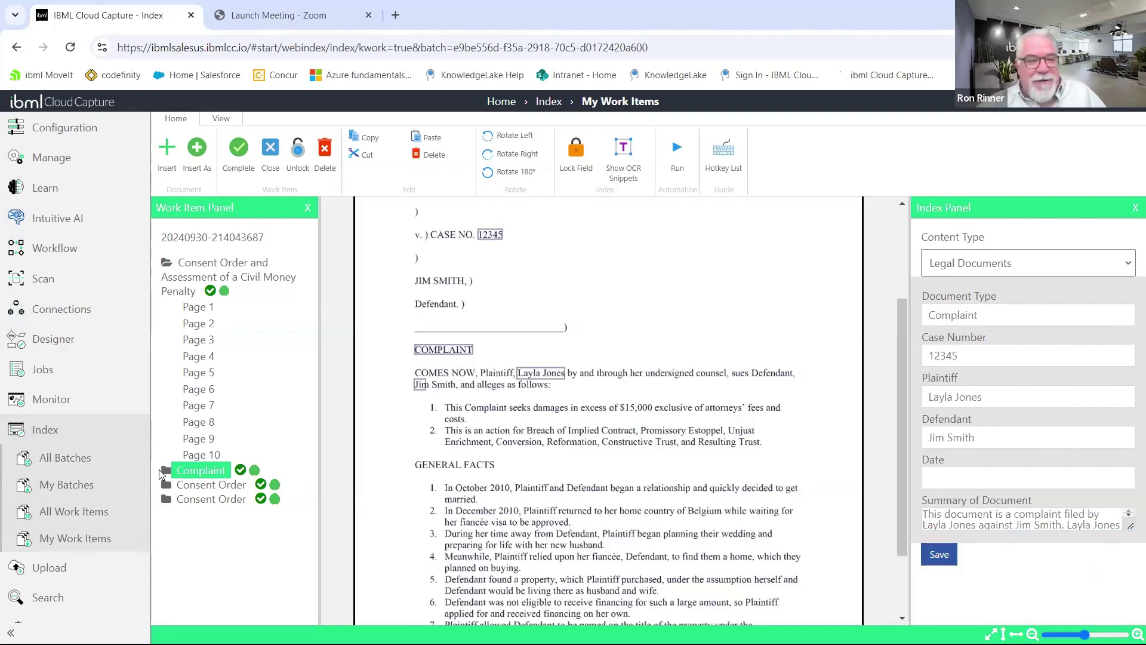
left_click(165, 470)
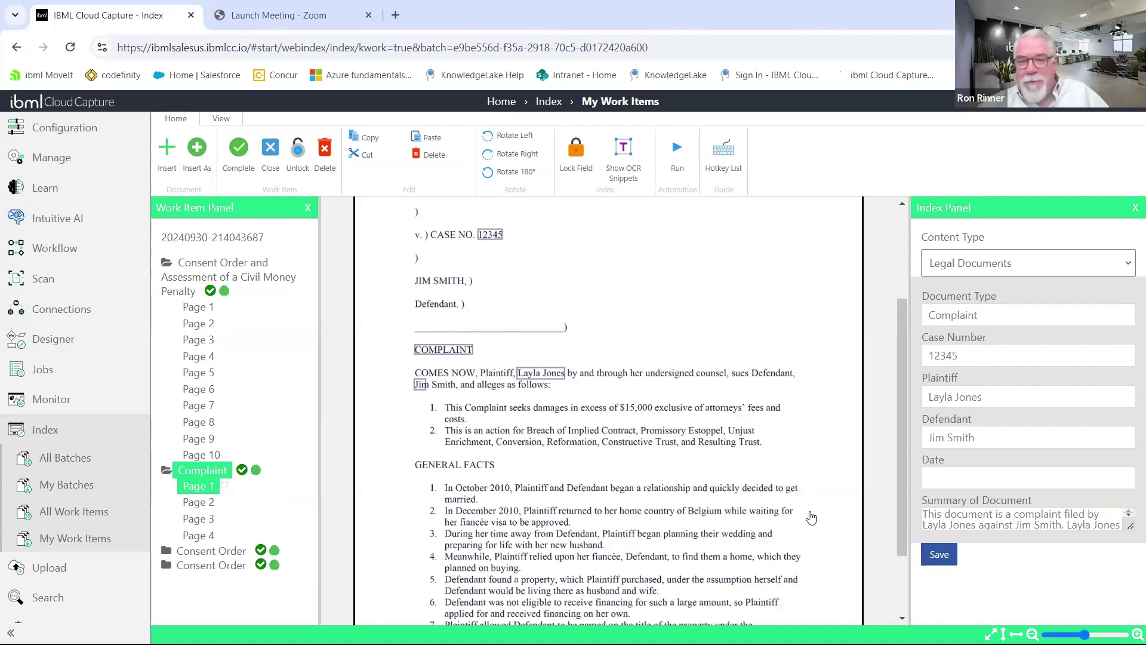
scroll(658, 464, "down", 1)
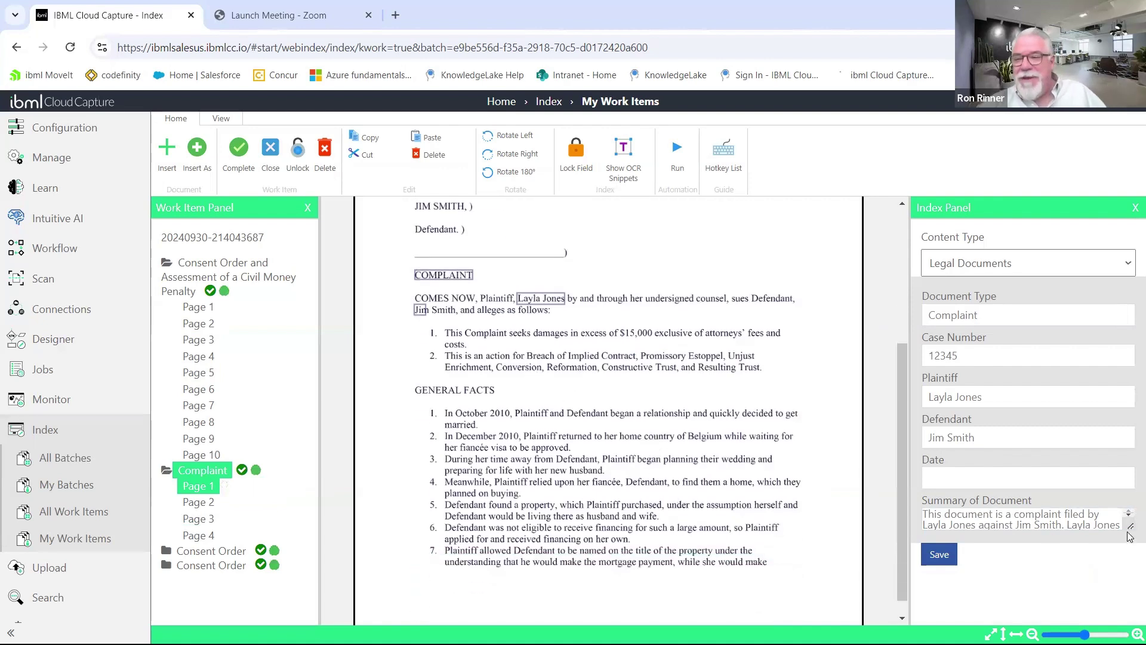
left_click_drag(1124, 521, 1125, 594)
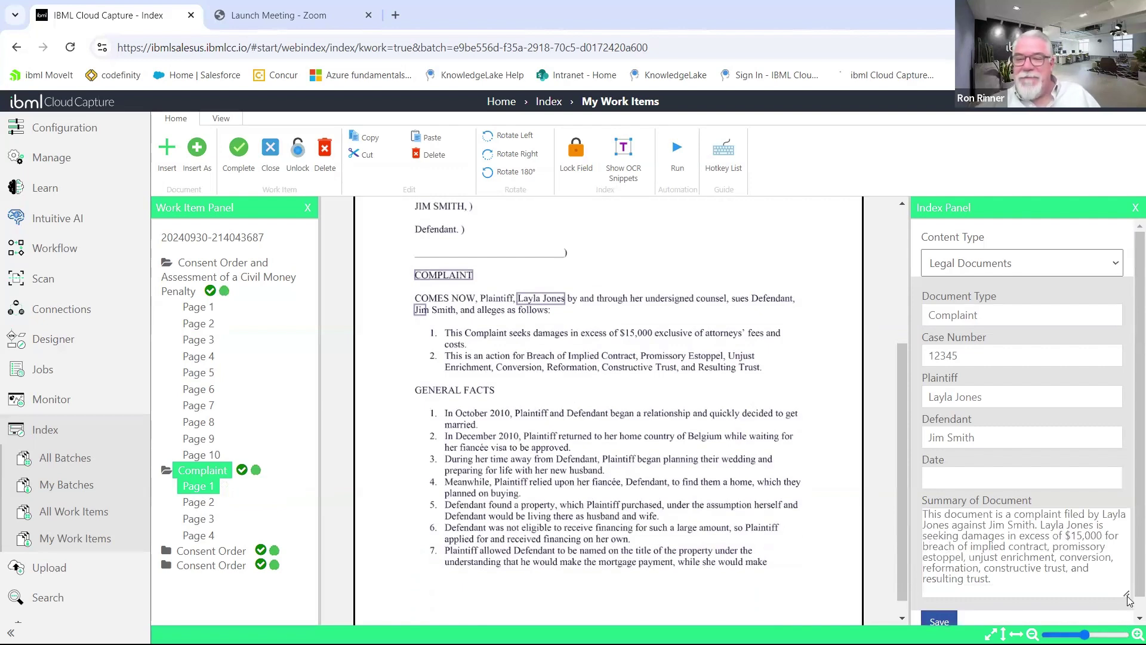
left_click(969, 480)
left_click(1064, 552)
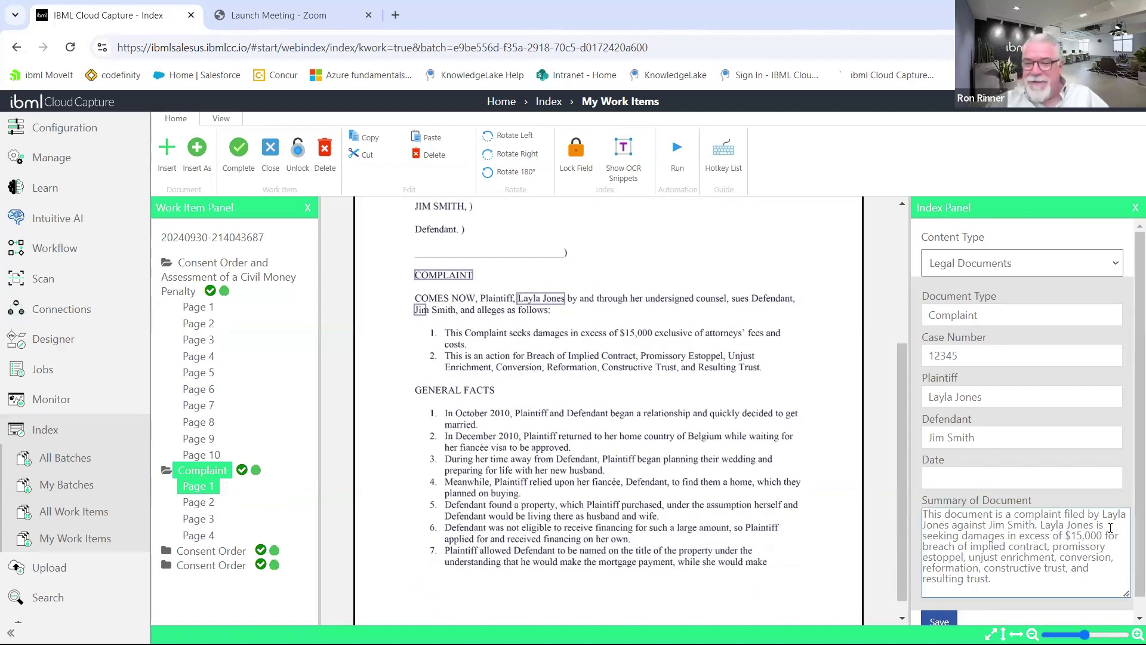
View the first Consent Order below the Complaint with its extracted index fields.
left_click(191, 552)
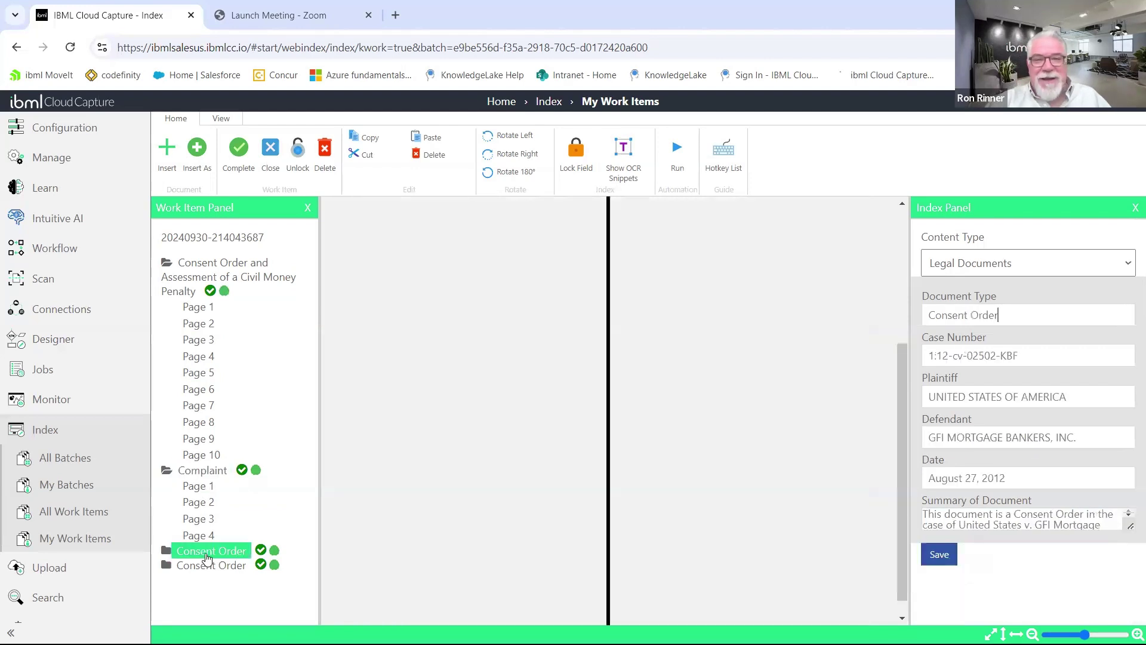